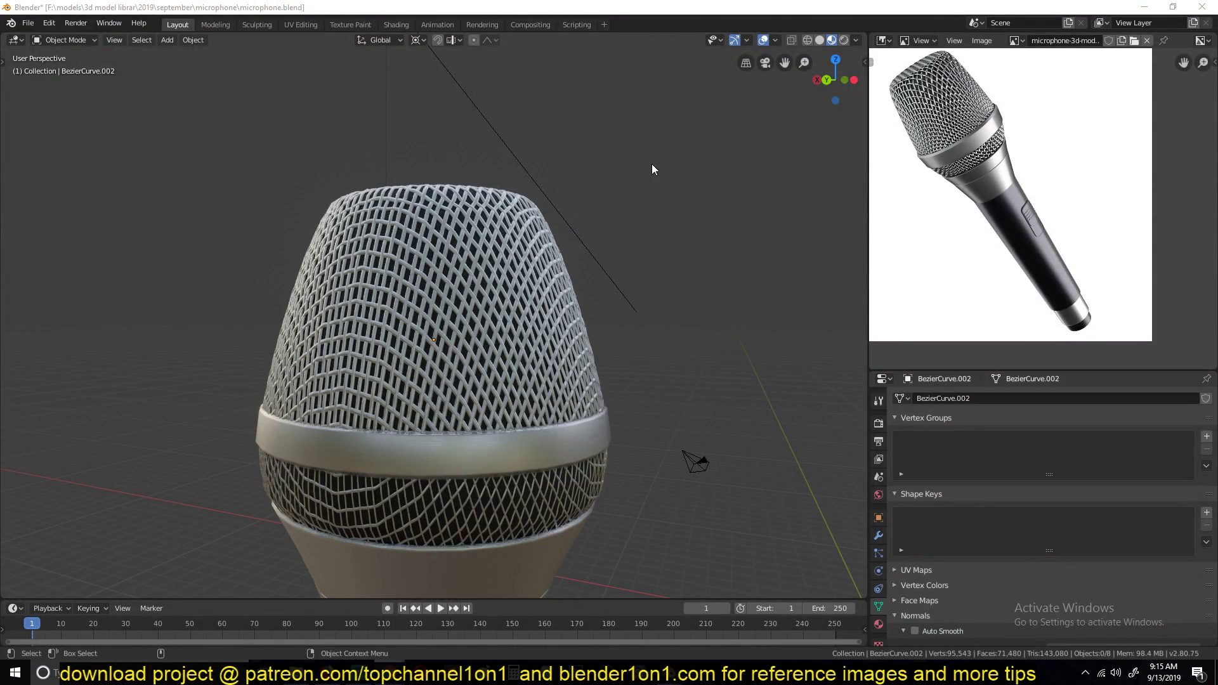
Examine the finished microphone's woven grille from above, the front and the side
{"action": "middle_click_drag", "start_coordinate": [585, 252], "coordinate": [523, 292]}
{"action": "left_click", "coordinate": [524, 292]}
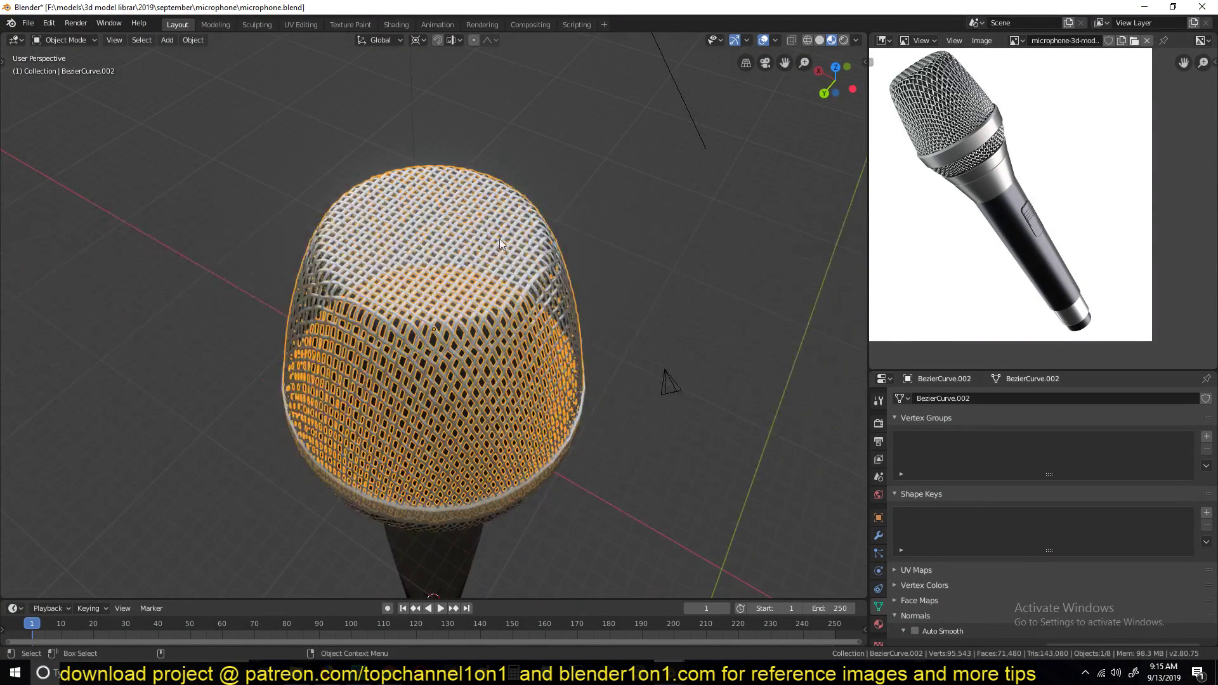
{"action": "middle_click_drag", "start_coordinate": [500, 239], "coordinate": [625, 190]}
{"action": "left_click", "coordinate": [626, 190]}
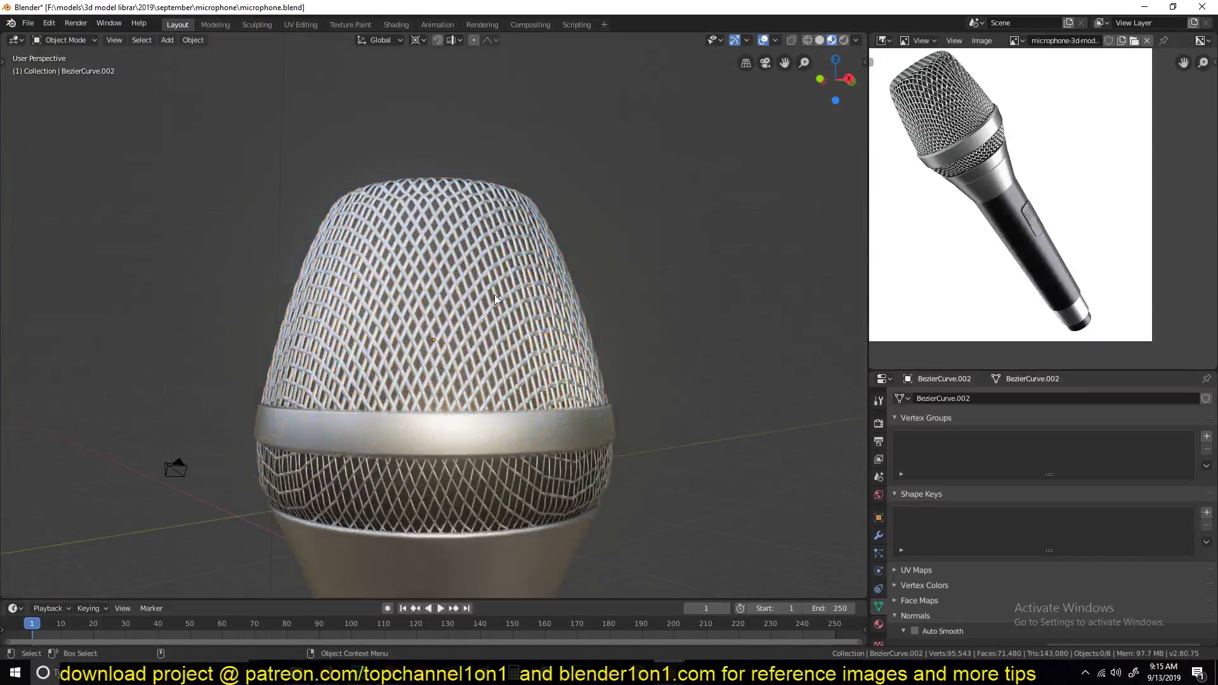
{"action": "middle_click_drag", "start_coordinate": [493, 295], "coordinate": [634, 334]}
{"action": "left_click", "coordinate": [571, 342]}
Switch to the Blender window with the woven wire piece, expand its first Array modifier and examine the weave from several angles
{"action": "mouse_move", "coordinate": [669, 671]}
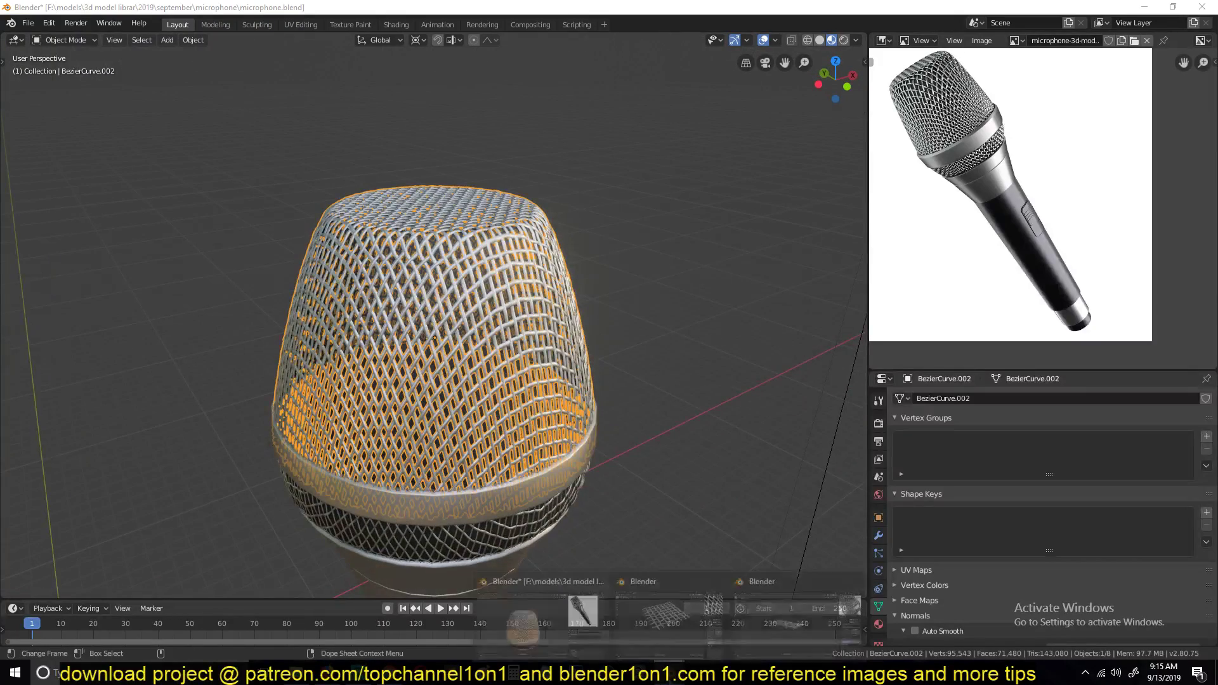
{"action": "left_click", "coordinate": [753, 623]}
{"action": "middle_click_drag", "start_coordinate": [559, 321], "coordinate": [752, 411]}
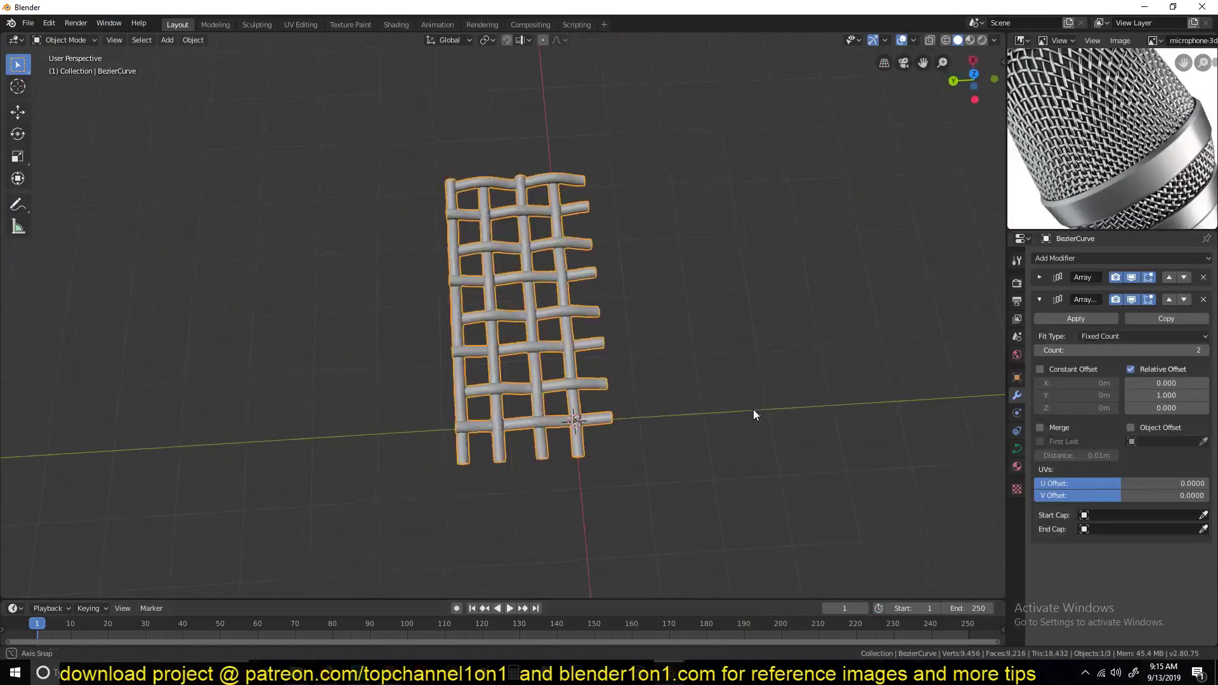
{"action": "scroll", "coordinate": [591, 313], "scroll_direction": "up", "scroll_amount": 5}
{"action": "middle_click_drag", "start_coordinate": [592, 312], "coordinate": [764, 302]}
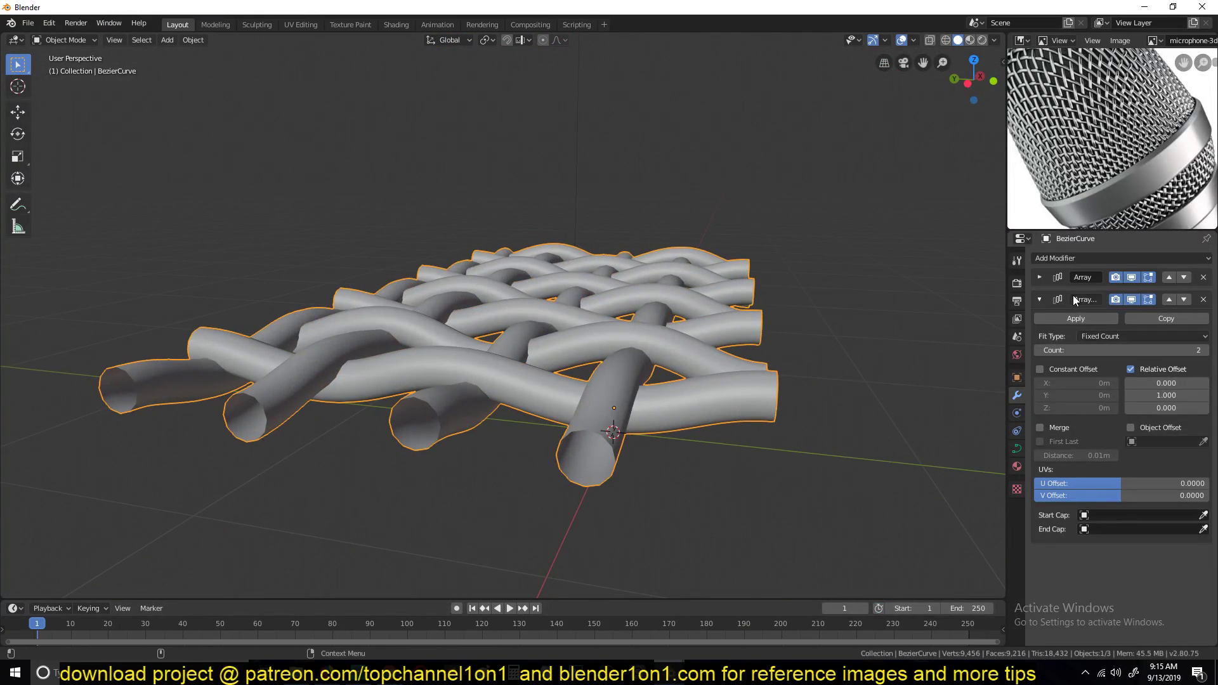
{"action": "left_click", "coordinate": [1040, 278]}
{"action": "scroll", "coordinate": [551, 280], "scroll_direction": "down", "scroll_amount": 3}
{"action": "scroll", "coordinate": [552, 285], "scroll_direction": "down", "scroll_amount": 2}
{"action": "key", "text": "KP_7"}
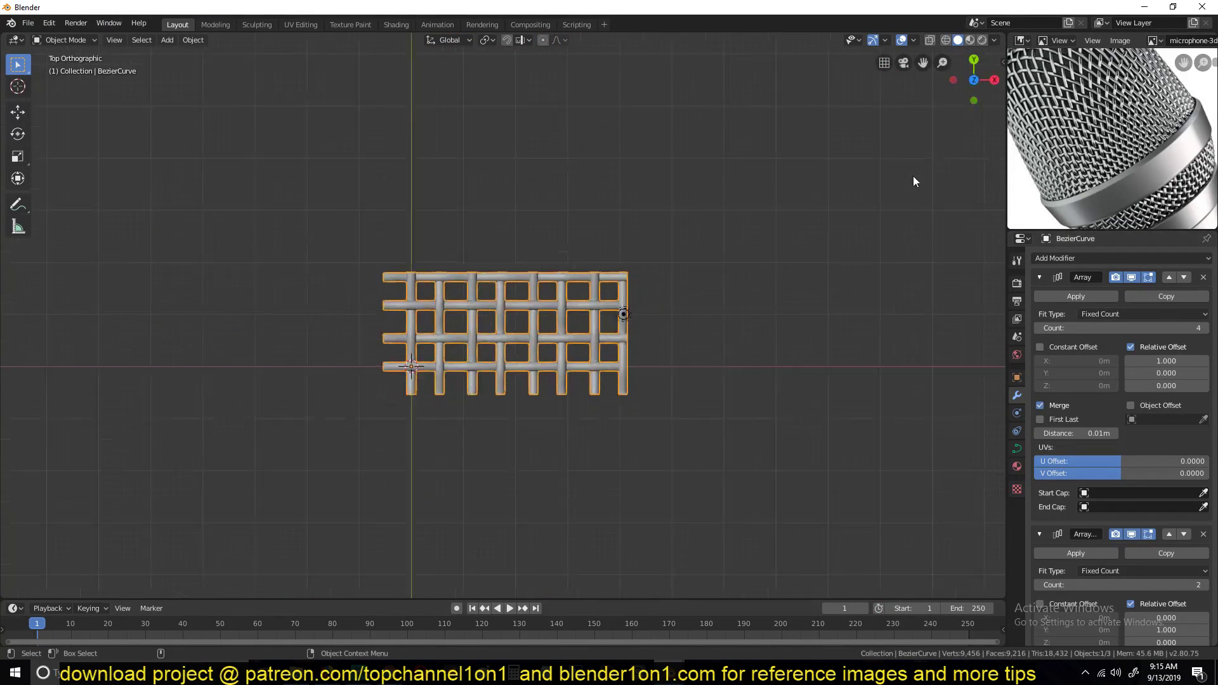
{"action": "scroll", "coordinate": [912, 177], "scroll_direction": "down", "scroll_amount": 2}
{"action": "scroll", "coordinate": [1054, 105], "scroll_direction": "down", "scroll_amount": 2}
{"action": "scroll", "coordinate": [1078, 120], "scroll_direction": "up", "scroll_amount": 2}
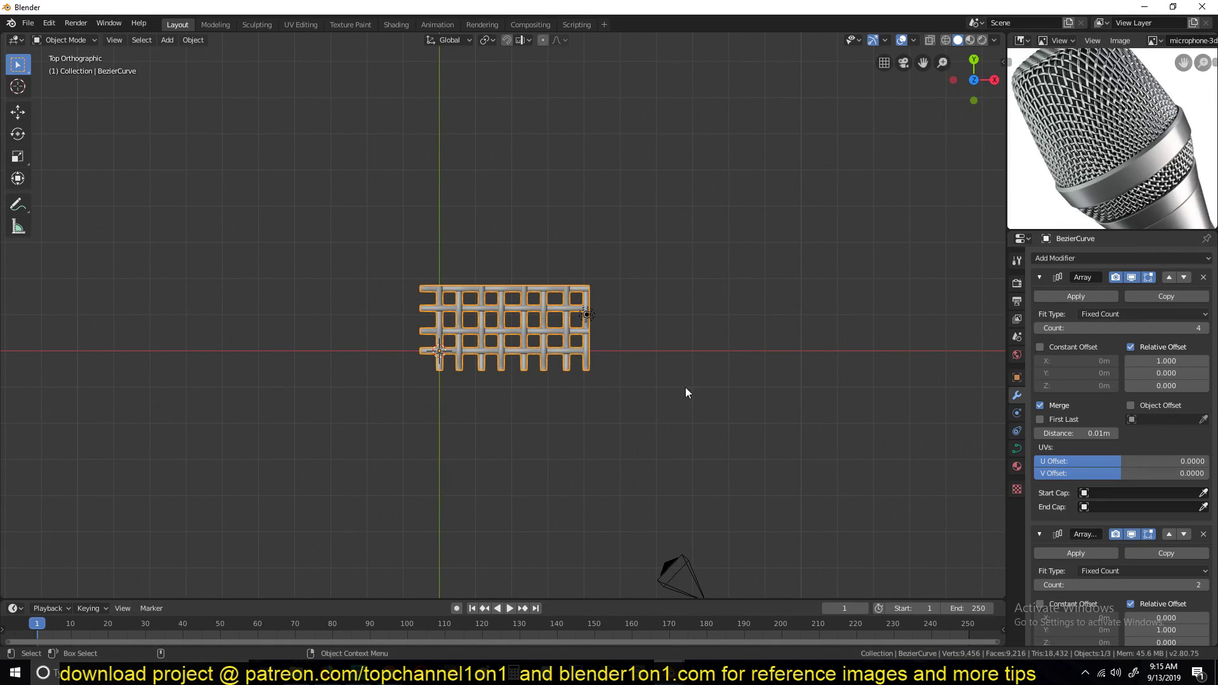
Check the first Array modifier's count and inspect the overlapping wire strands in top and perspective views
{"action": "left_click", "coordinate": [1184, 329]}
{"action": "key", "text": "Return"}
{"action": "scroll", "coordinate": [508, 345], "scroll_direction": "up", "scroll_amount": 9}
{"action": "scroll", "coordinate": [788, 319], "scroll_direction": "down", "scroll_amount": 4}
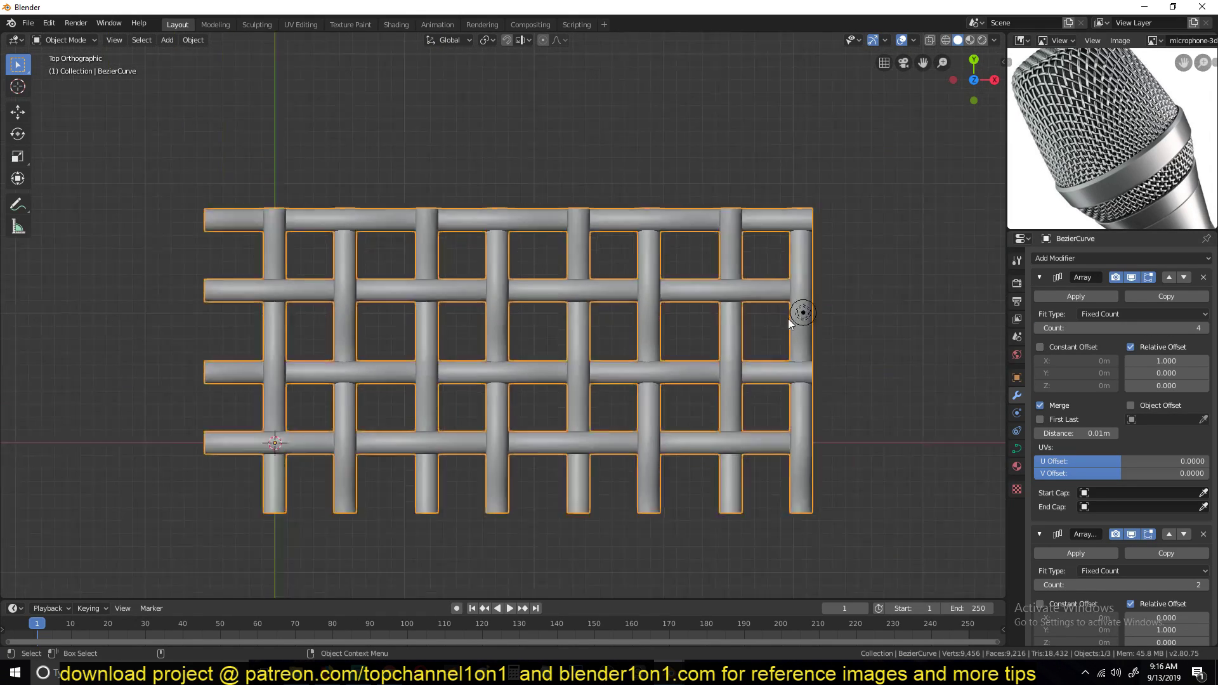
{"action": "middle_click_drag", "start_coordinate": [703, 356], "coordinate": [548, 322]}
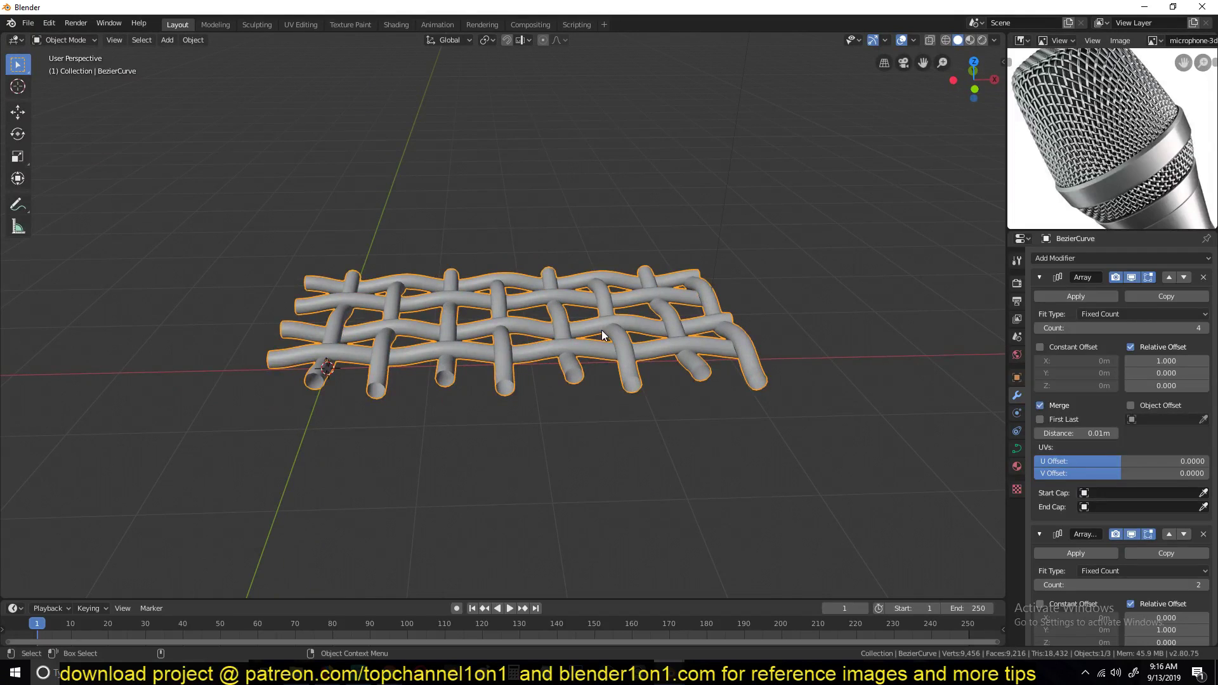
{"action": "scroll", "coordinate": [508, 370], "scroll_direction": "up", "scroll_amount": 4}
{"action": "middle_click_drag", "start_coordinate": [508, 371], "coordinate": [585, 348]}
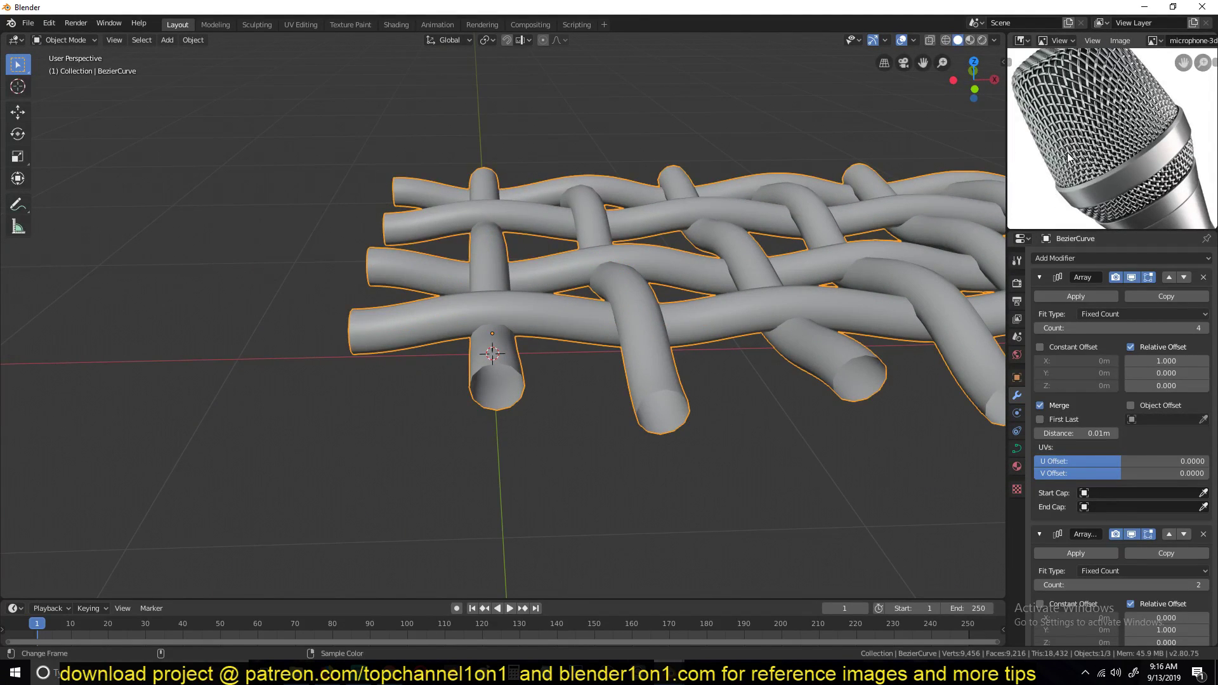
Compare the finished microphone grille in the other Blender window with the wire weave, and return to the woven piece
{"action": "mouse_move", "coordinate": [662, 671]}
{"action": "left_click", "coordinate": [547, 609]}
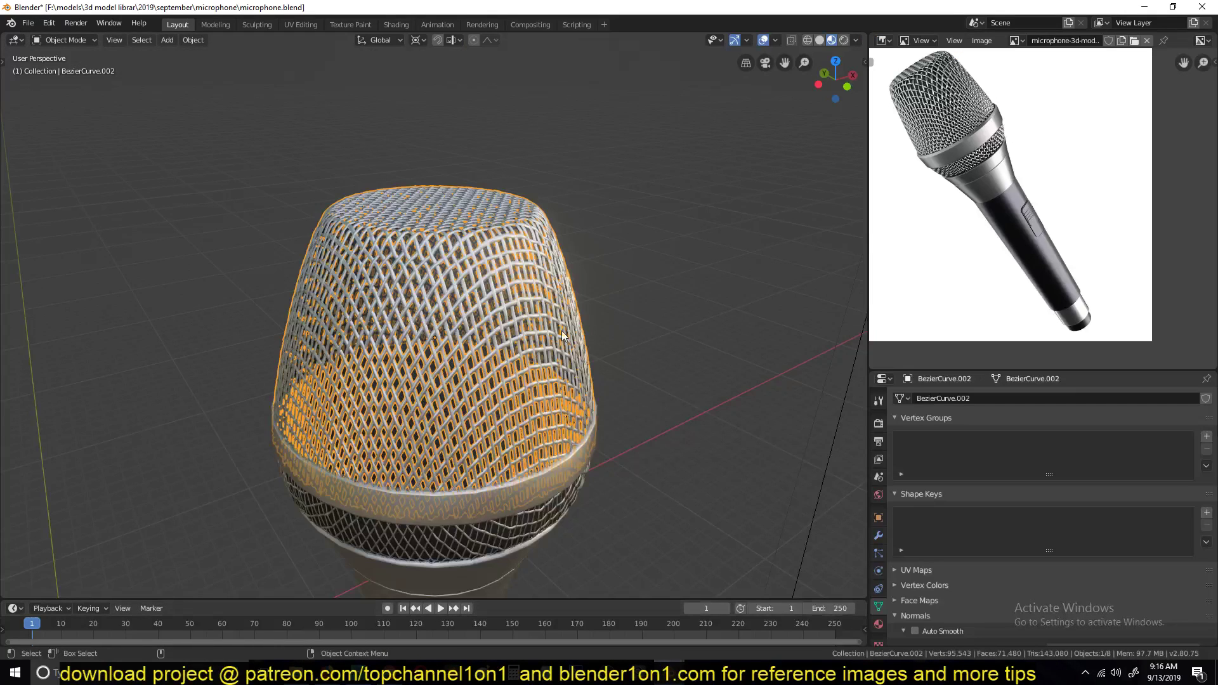
{"action": "left_click", "coordinate": [485, 268]}
{"action": "mouse_move", "coordinate": [662, 671]}
{"action": "left_click", "coordinate": [736, 620]}
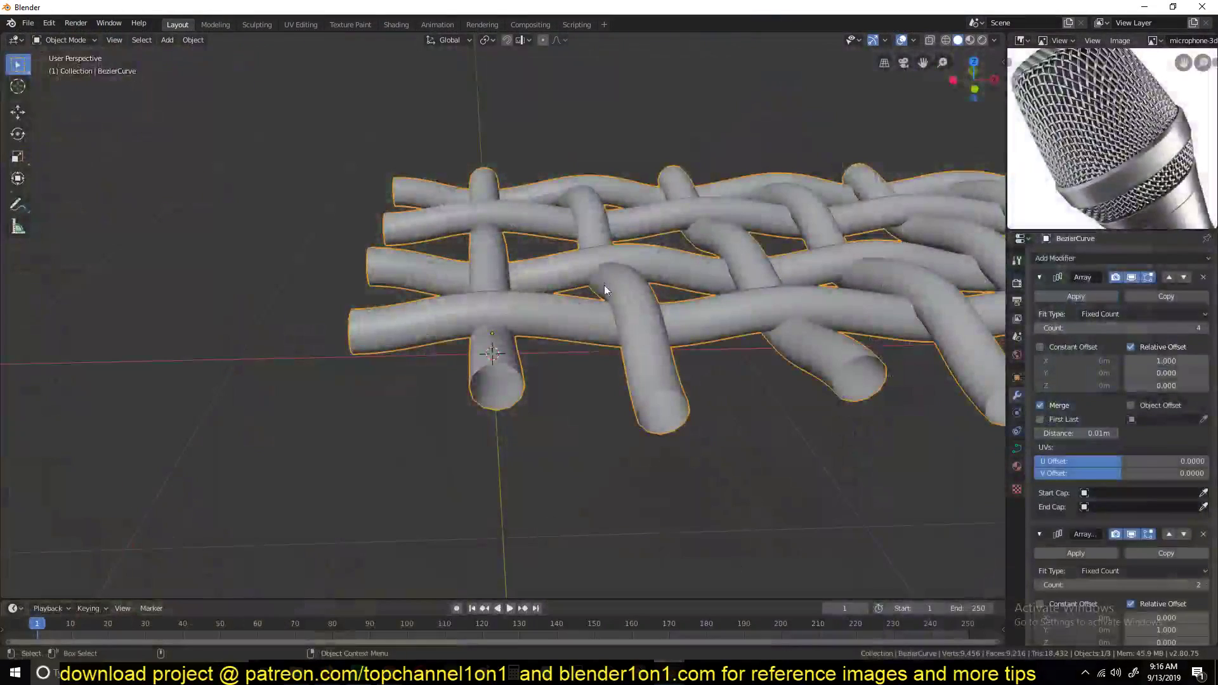
Try to apply both Array modifiers to the woven wire curve
{"action": "middle_click_drag", "start_coordinate": [604, 285], "coordinate": [668, 302]}
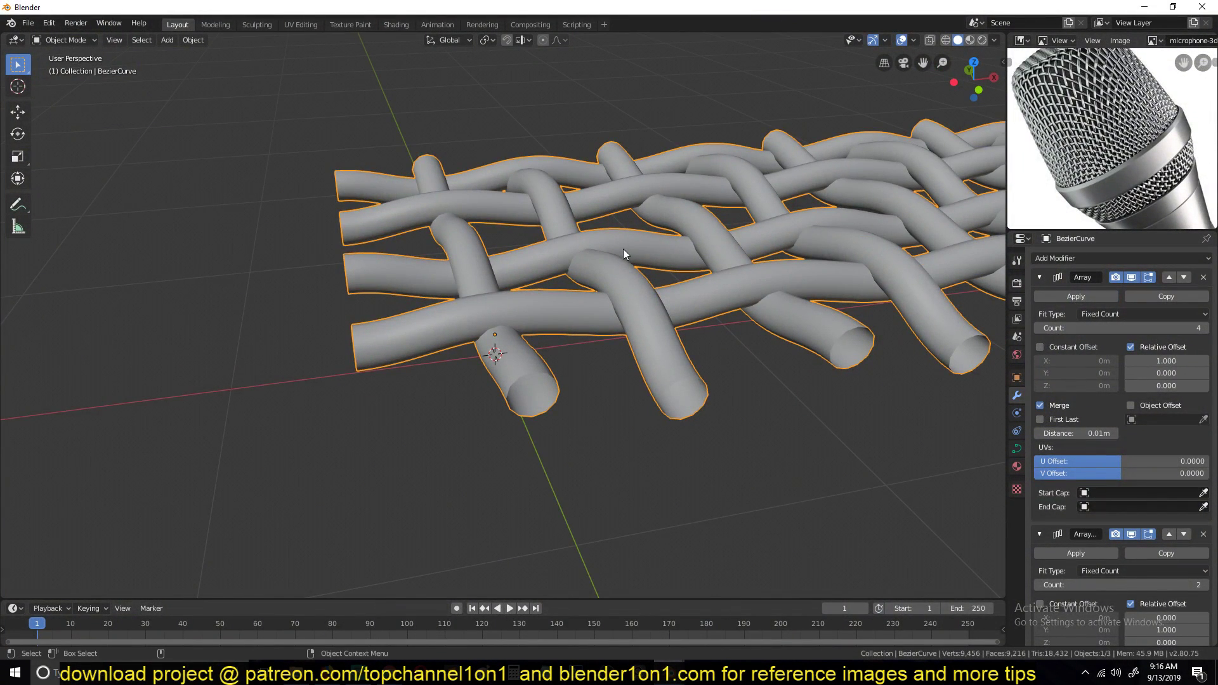
{"action": "middle_click_drag", "start_coordinate": [636, 264], "coordinate": [565, 299]}
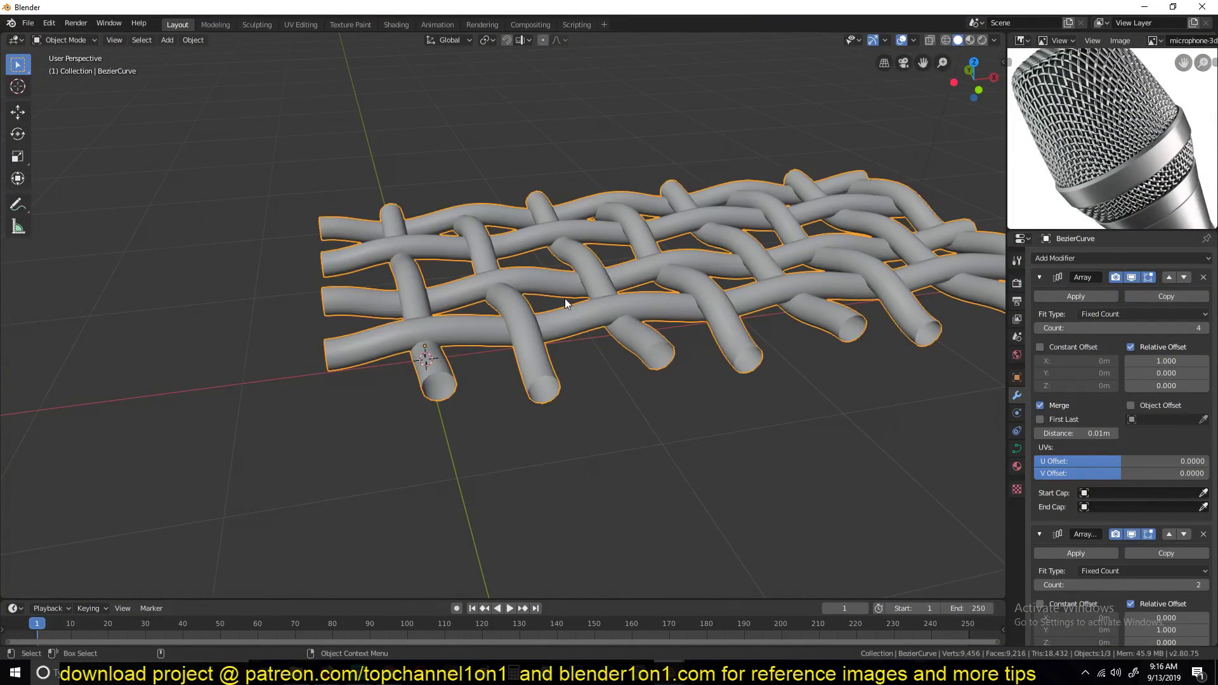
{"action": "key", "text": "Tab"}
{"action": "key", "text": "Tab"}
{"action": "left_click", "coordinate": [1090, 298]}
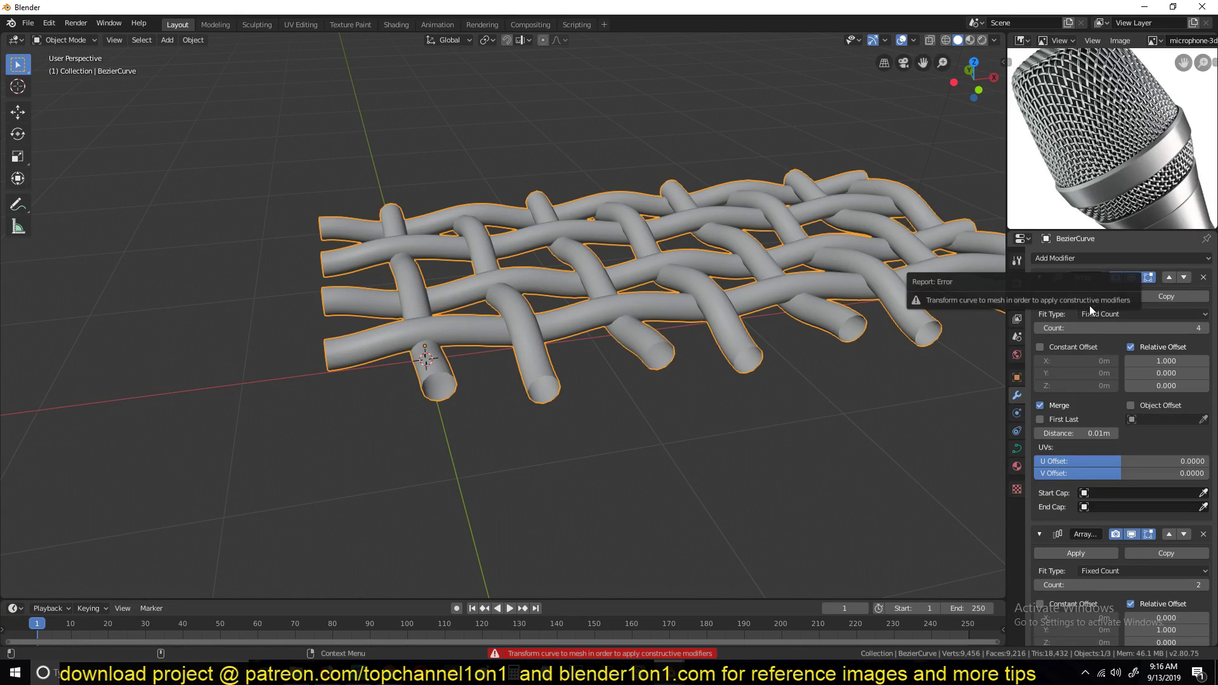
{"action": "left_click", "coordinate": [1093, 556]}
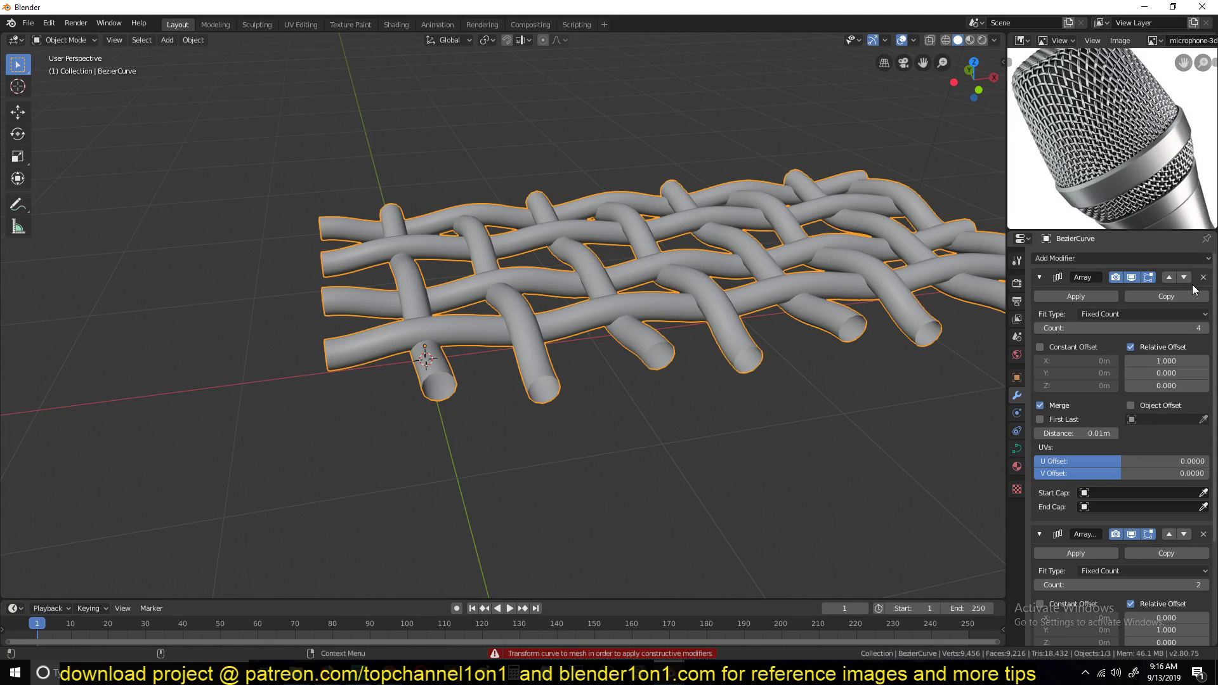
Remove both Array modifiers from the woven curve, leaving only the base pattern unit
{"action": "middle_click_drag", "start_coordinate": [793, 273], "coordinate": [482, 280]}
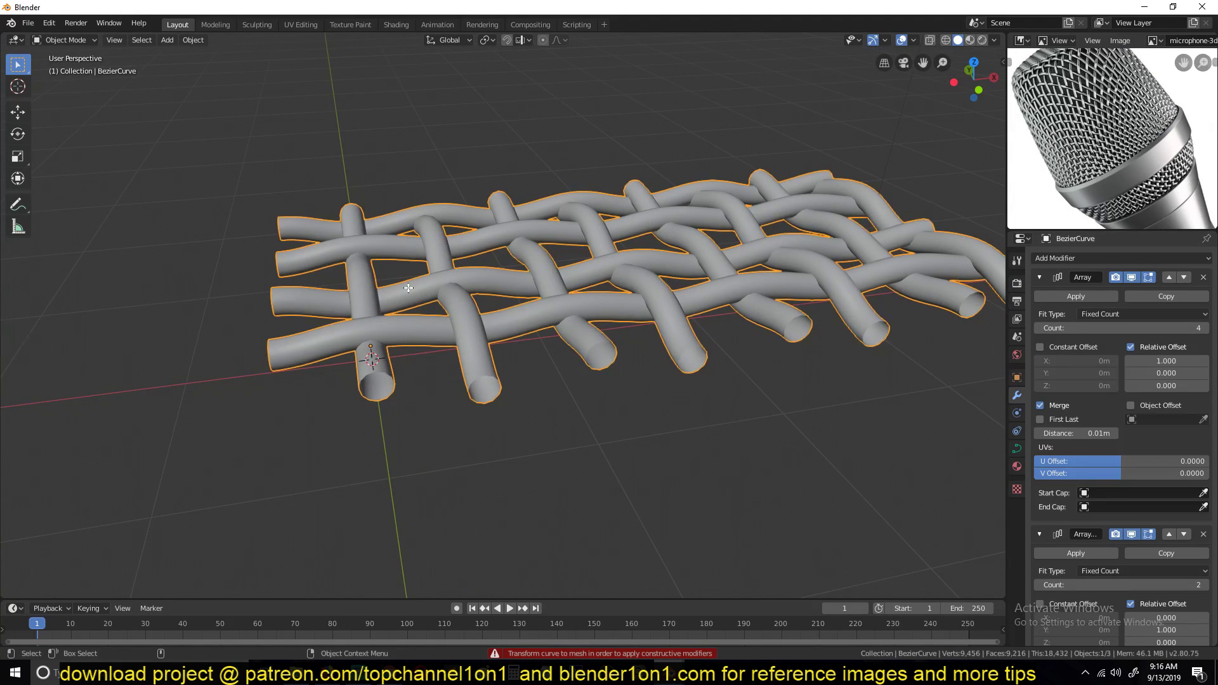
{"action": "key", "text": "Tab"}
{"action": "key", "text": "Tab"}
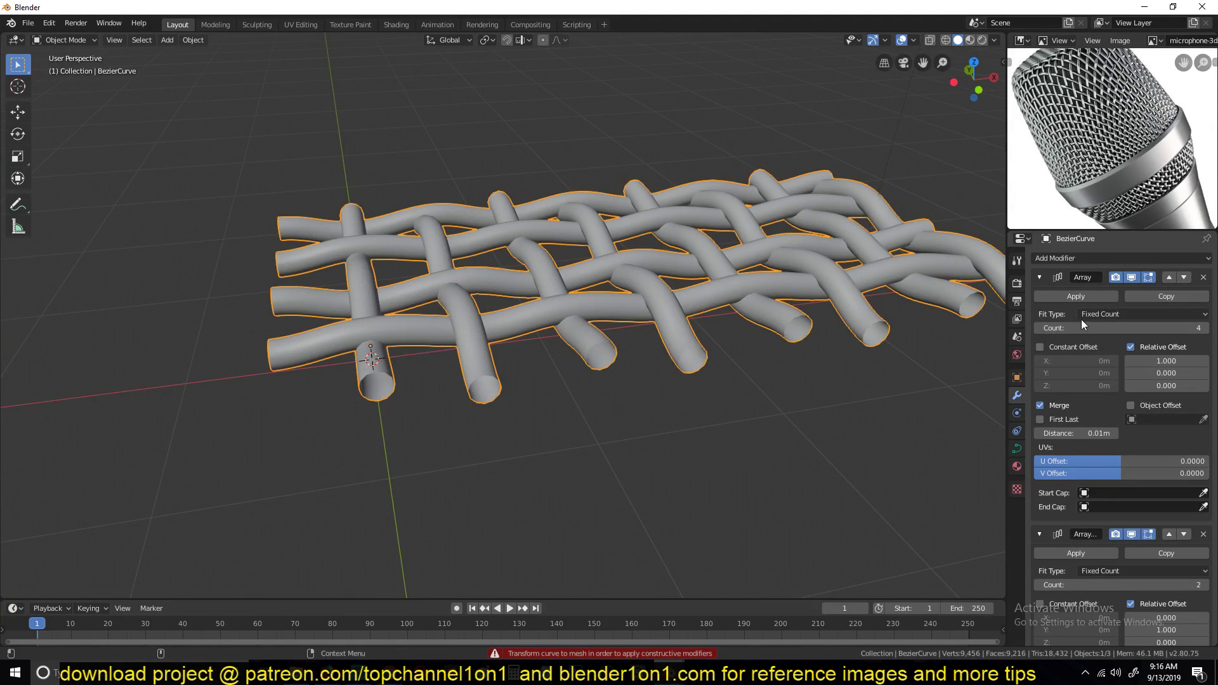
{"action": "left_click", "coordinate": [1203, 277]}
{"action": "left_click", "coordinate": [1203, 277]}
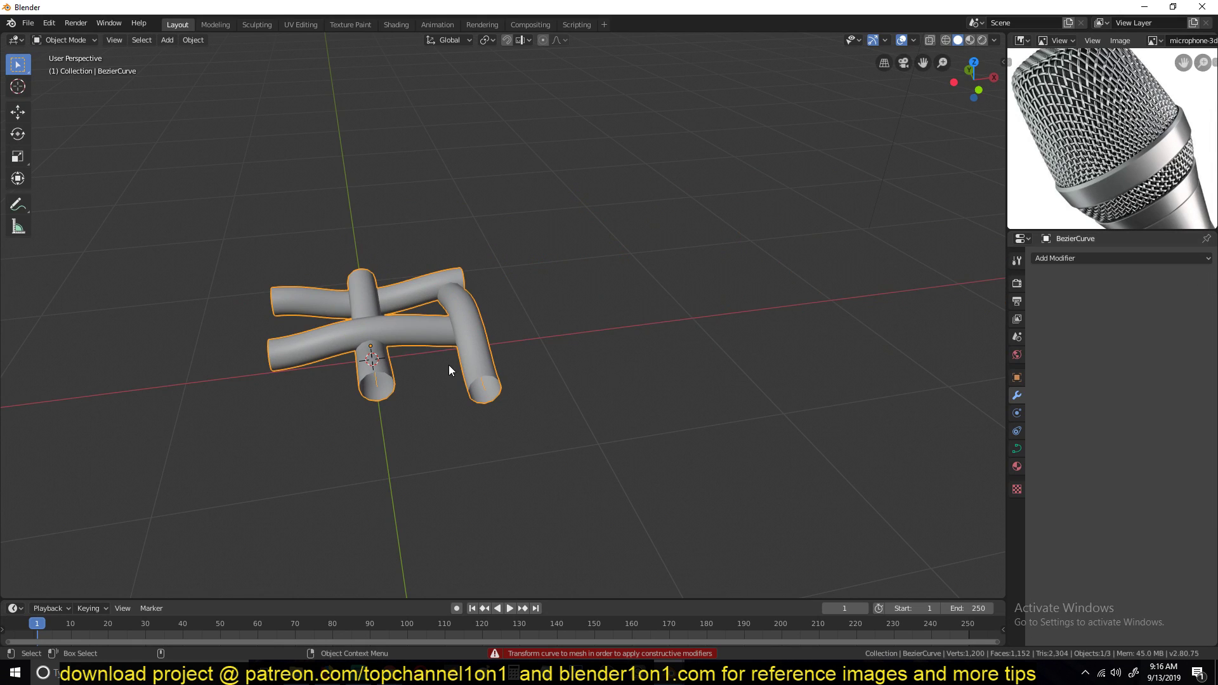
Show the curve's data settings and examine the tube geometry of the base unit in wireframe and solid shading
{"action": "middle_click_drag", "start_coordinate": [448, 365], "coordinate": [673, 311]}
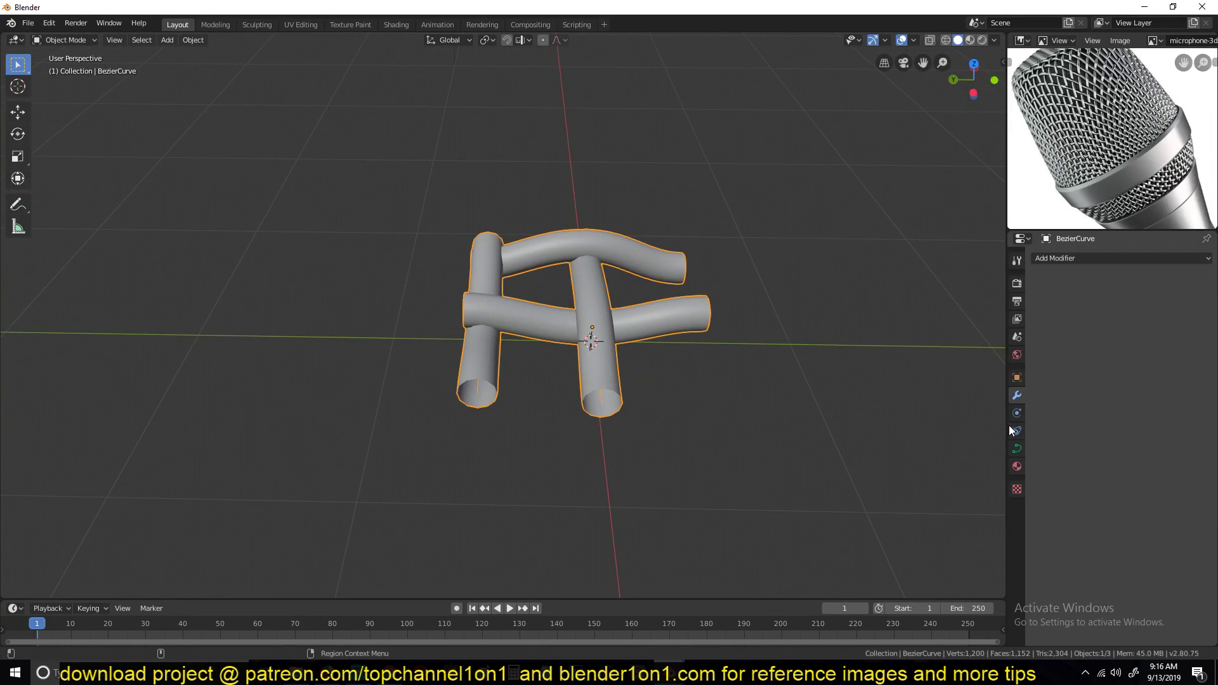
{"action": "left_click", "coordinate": [1017, 448]}
{"action": "scroll", "coordinate": [504, 340], "scroll_direction": "up", "scroll_amount": 4}
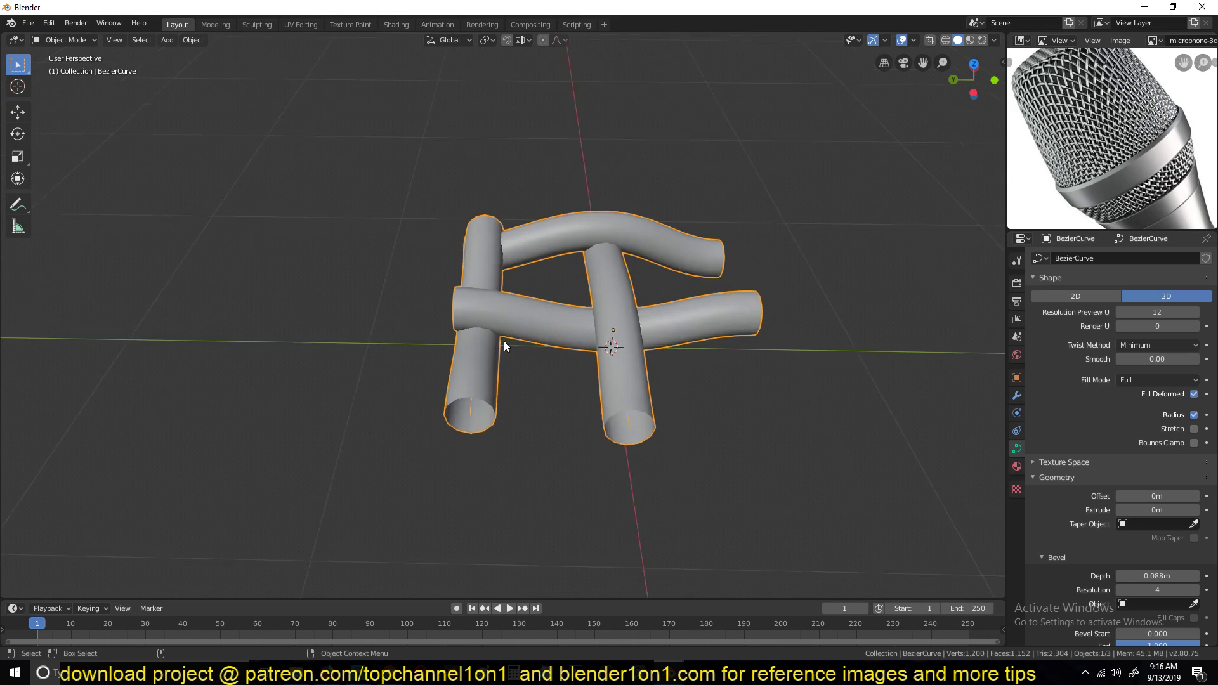
{"action": "mouse_move", "coordinate": [500, 298]}
{"action": "middle_mouse_down"}
{"action": "mouse_move", "coordinate": [495, 279]}
{"action": "mouse_move", "coordinate": [347, 331]}
{"action": "middle_mouse_up"}
{"action": "key", "text": "shift+z"}
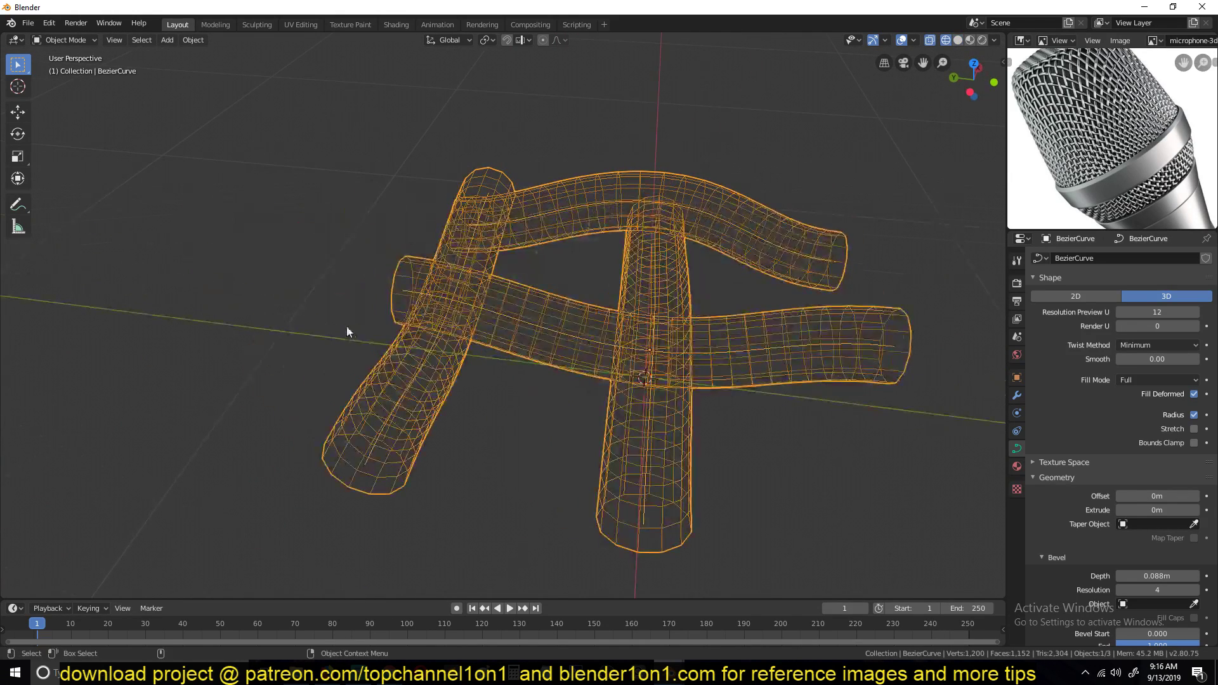
{"action": "middle_click_drag", "start_coordinate": [667, 359], "coordinate": [609, 319]}
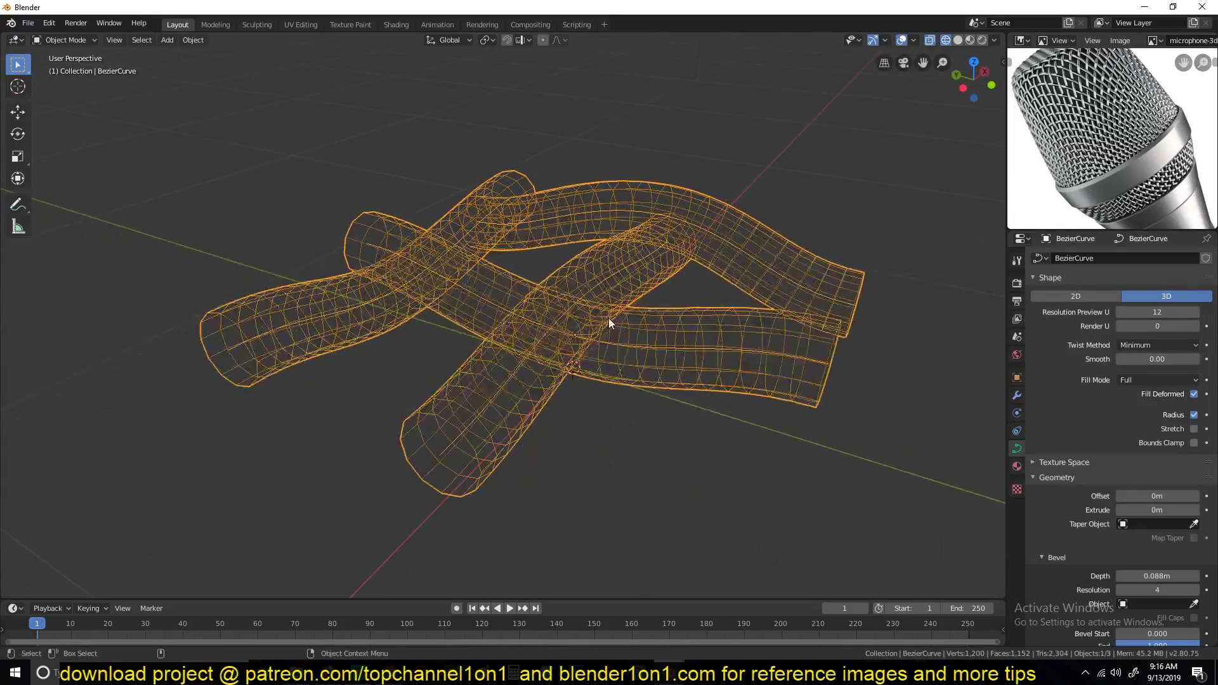
{"action": "middle_click_drag", "start_coordinate": [613, 259], "coordinate": [462, 287]}
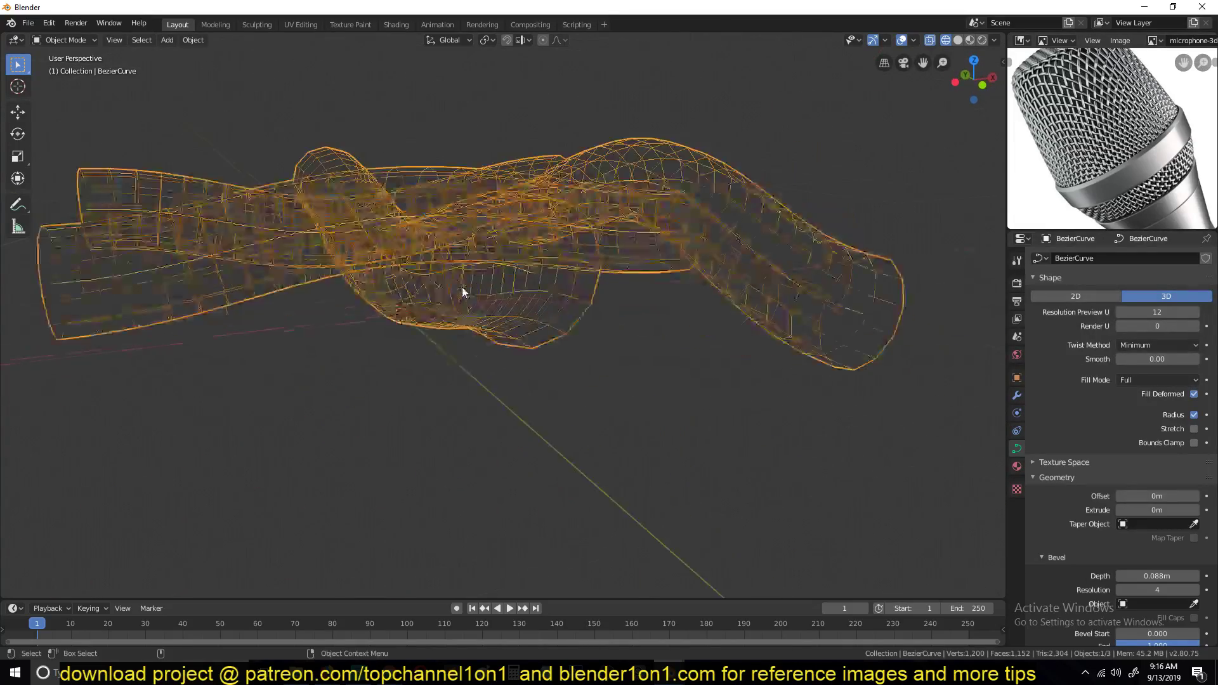
{"action": "scroll", "coordinate": [462, 286], "scroll_direction": "up", "scroll_amount": 3}
{"action": "scroll", "coordinate": [462, 287], "scroll_direction": "down", "scroll_amount": 4}
{"action": "key", "text": "shift+z"}
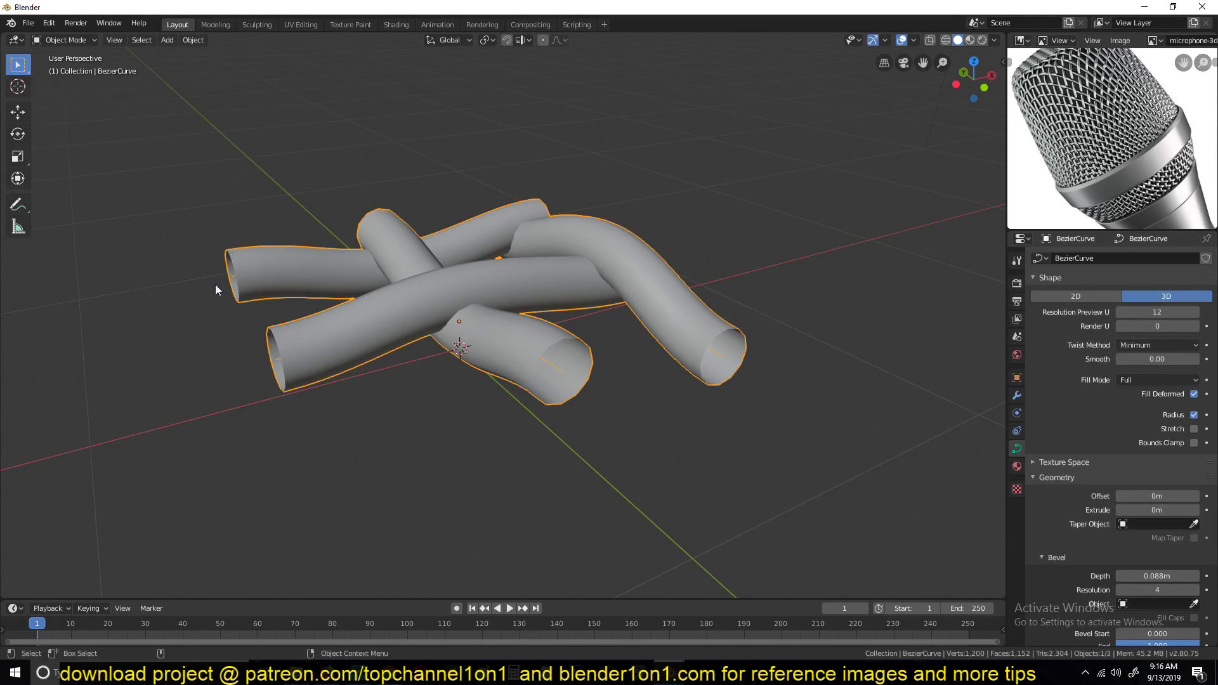
Set the curve's bevel resolution to 1 to lower the number of faces around each tube
{"action": "key", "text": "shift+z"}
{"action": "scroll", "coordinate": [1185, 550], "scroll_direction": "down", "scroll_amount": 4}
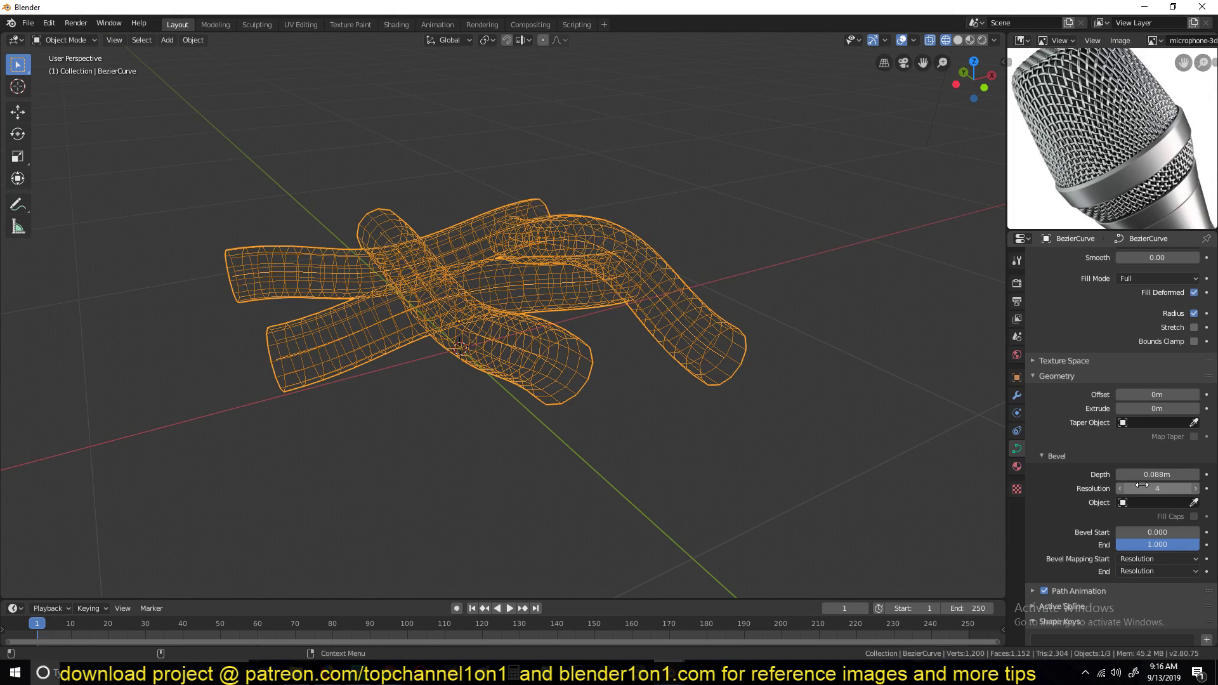
{"action": "left_click_drag", "start_coordinate": [1142, 485], "coordinate": [1111, 486]}
{"action": "key", "text": "z"}
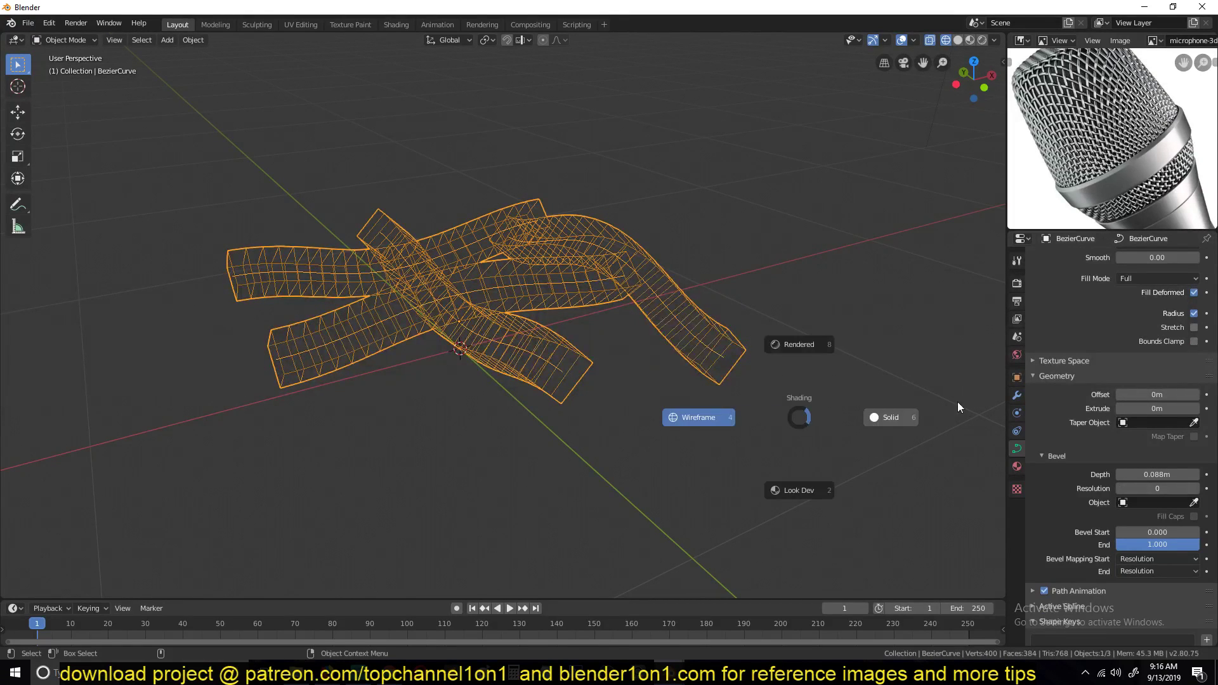
{"action": "left_click", "coordinate": [957, 406]}
{"action": "left_click", "coordinate": [1196, 488]}
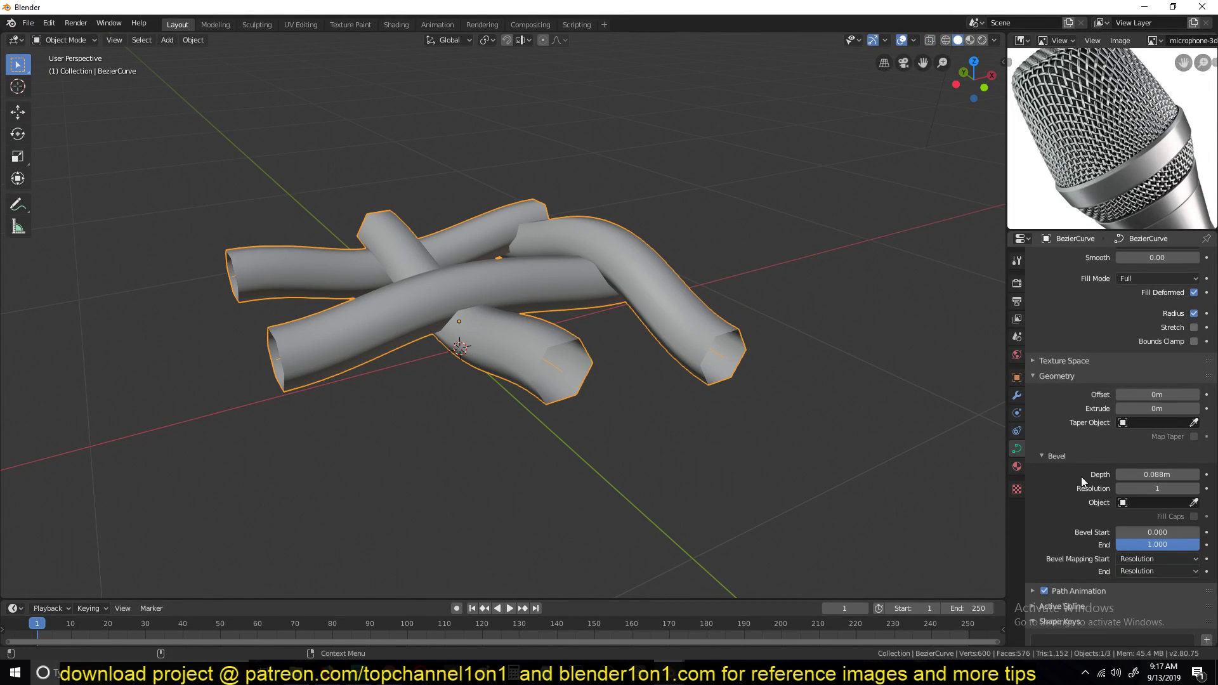
Inspect the simplified tubes and their open ends in wireframe and solid shading
{"action": "mouse_move", "coordinate": [617, 364]}
{"action": "middle_mouse_down"}
{"action": "mouse_move", "coordinate": [590, 328]}
{"action": "mouse_move", "coordinate": [650, 386]}
{"action": "mouse_move", "coordinate": [642, 319]}
{"action": "mouse_move", "coordinate": [698, 250]}
{"action": "mouse_move", "coordinate": [532, 248]}
{"action": "mouse_move", "coordinate": [381, 306]}
{"action": "middle_mouse_up"}
{"action": "key", "text": "z"}
{"action": "left_click", "coordinate": [351, 288]}
{"action": "key", "text": "z"}
{"action": "left_click", "coordinate": [392, 282]}
{"action": "scroll", "coordinate": [653, 372], "scroll_direction": "up", "scroll_amount": 3}
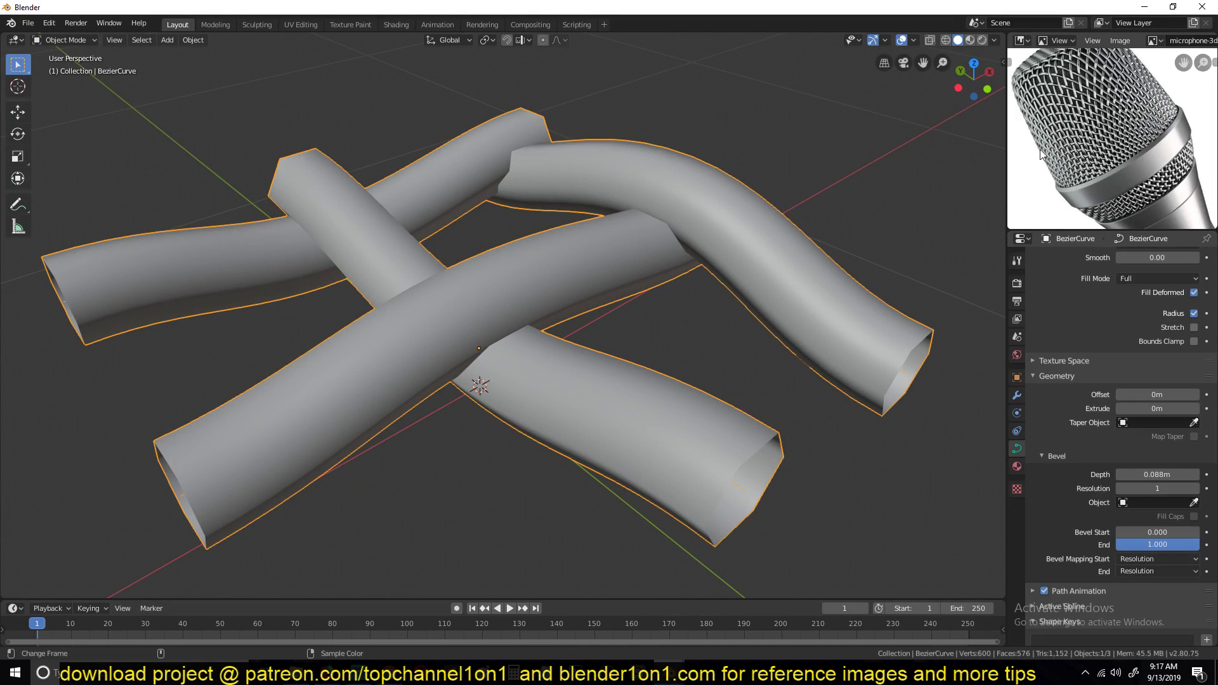
{"action": "middle_click_drag", "start_coordinate": [688, 482], "coordinate": [573, 399]}
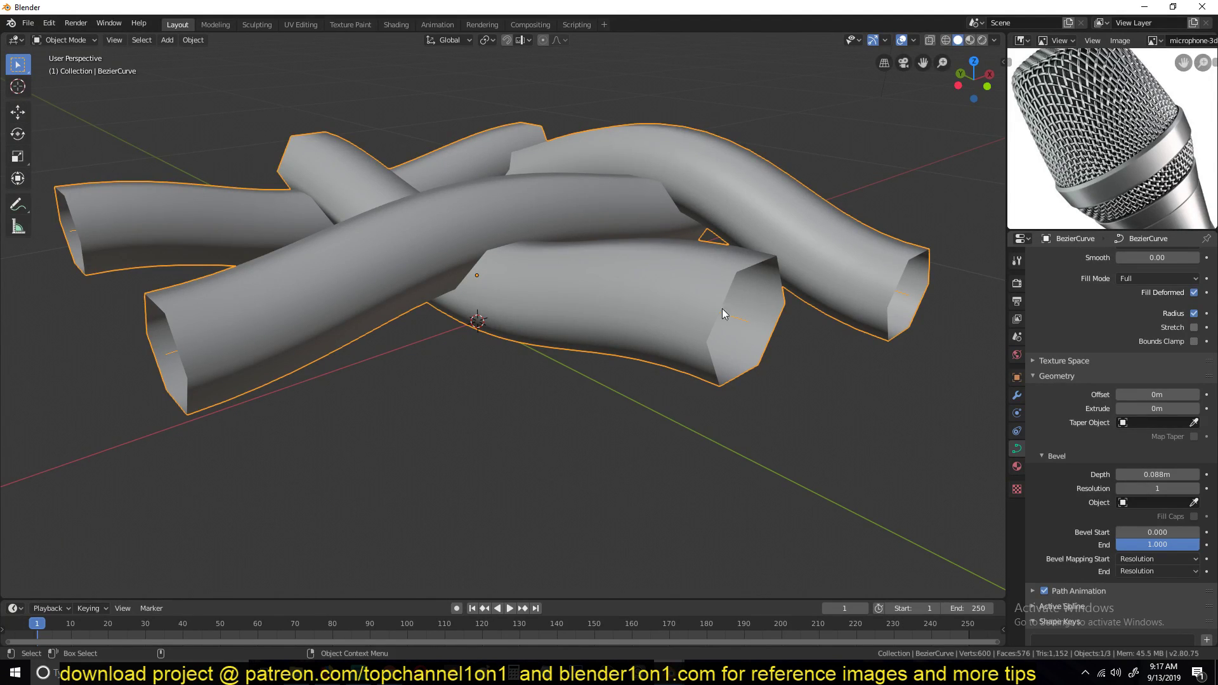
Set the curve's Resolution Preview U to 1 to reduce segments along the tubes, and view them in solid shading
{"action": "key", "text": "shift+z"}
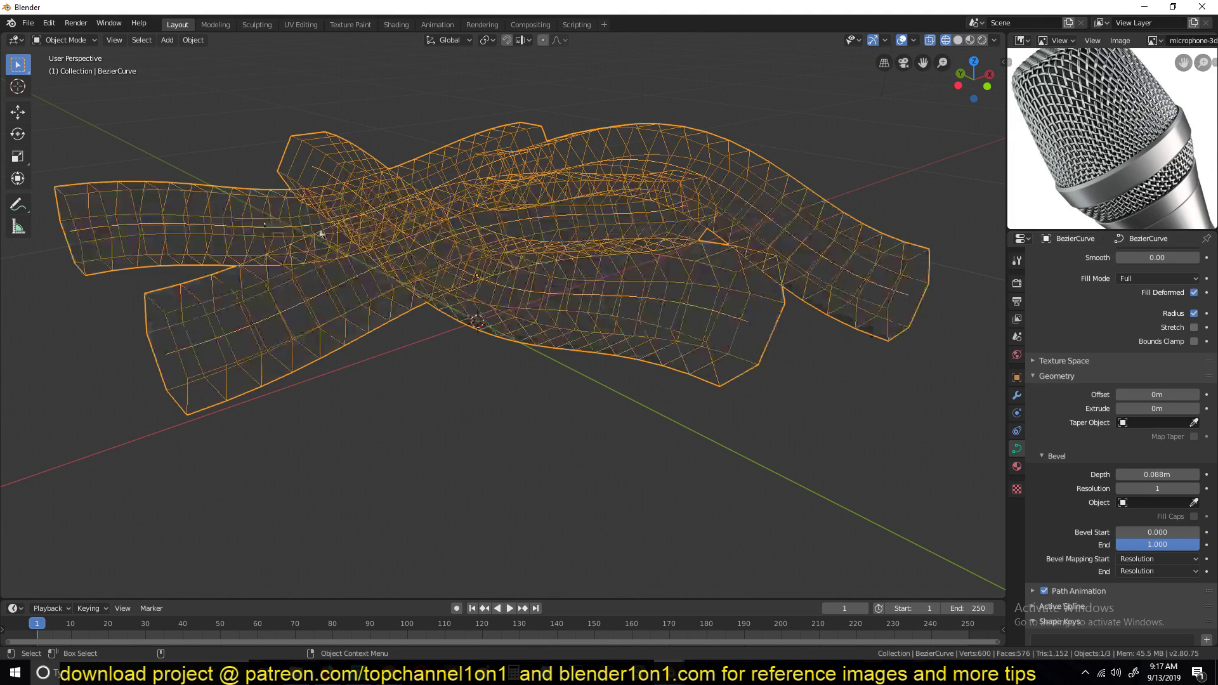
{"action": "middle_click_drag", "start_coordinate": [317, 231], "coordinate": [522, 286]}
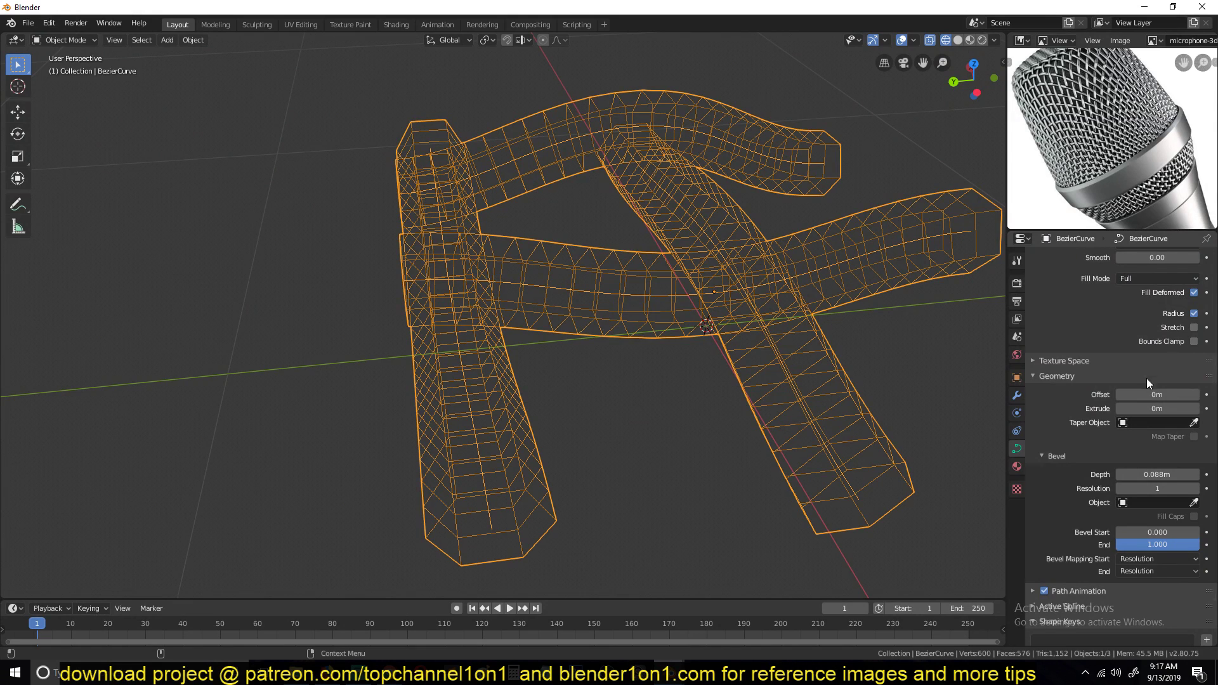
{"action": "scroll", "coordinate": [1146, 378], "scroll_direction": "up", "scroll_amount": 4}
{"action": "left_click_drag", "start_coordinate": [1171, 312], "coordinate": [1118, 312]}
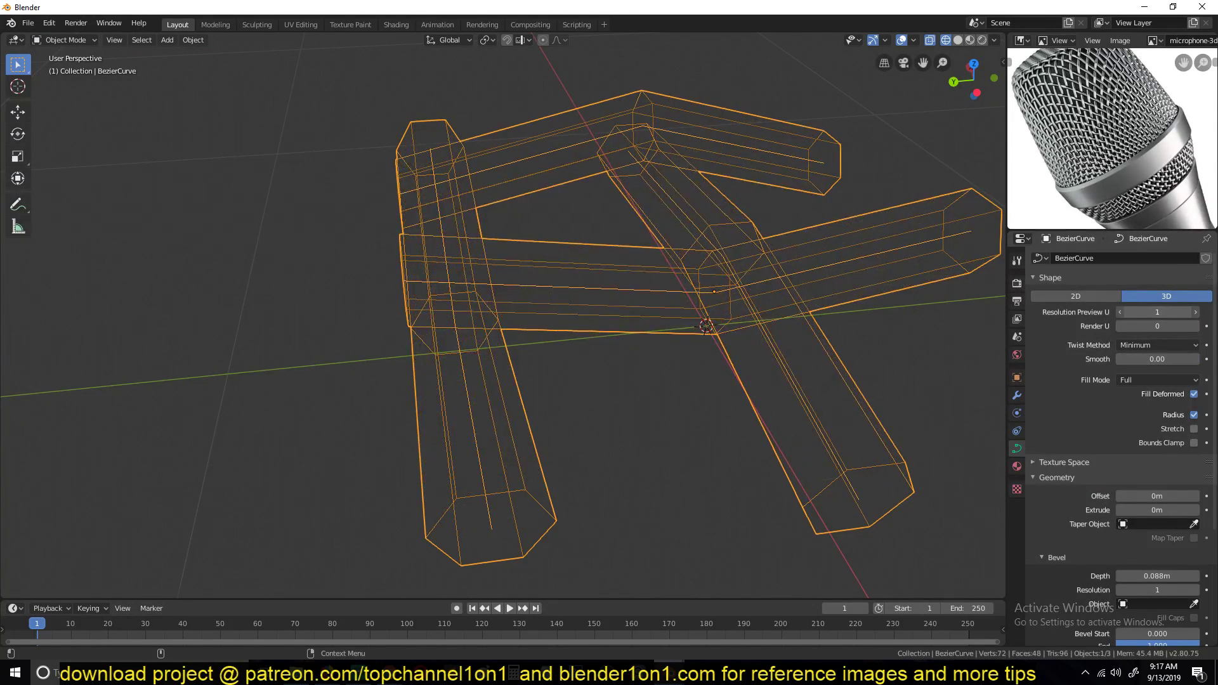
{"action": "key", "text": "z"}
{"action": "left_click", "coordinate": [781, 282]}
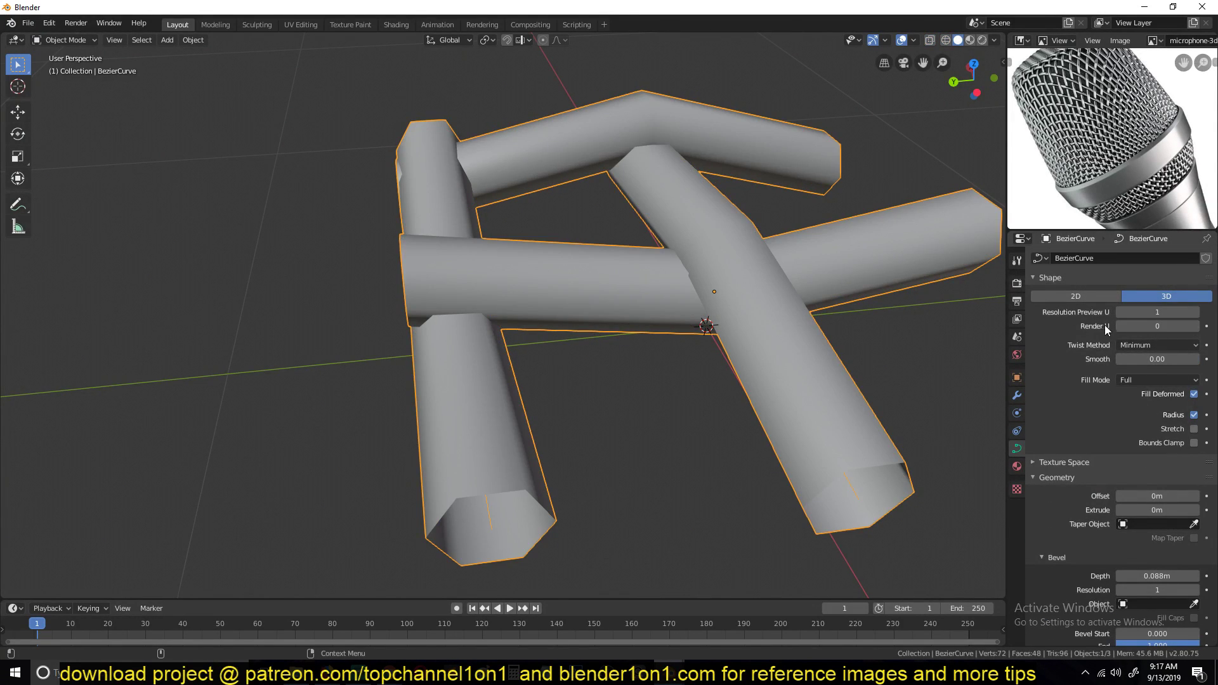
{"action": "middle_click_drag", "start_coordinate": [569, 267], "coordinate": [539, 253]}
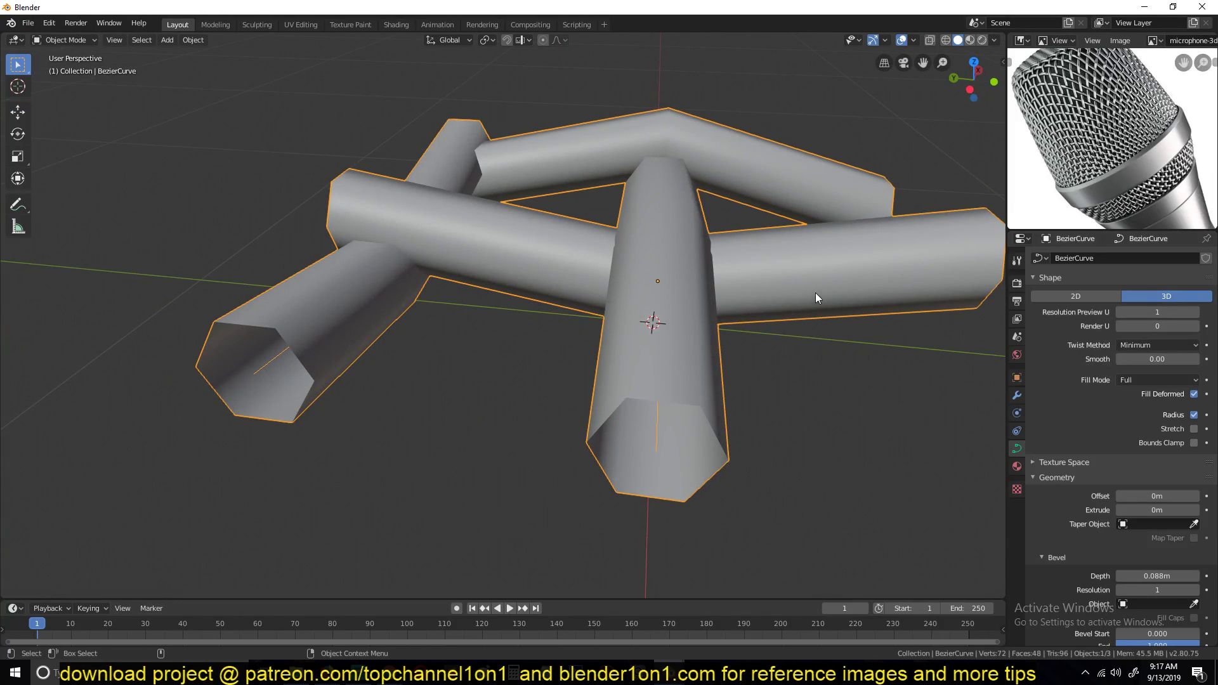
Set the curve's Resolution Preview U to 3, comparing the tube segments in wireframe and solid shading
{"action": "left_click", "coordinate": [1195, 312]}
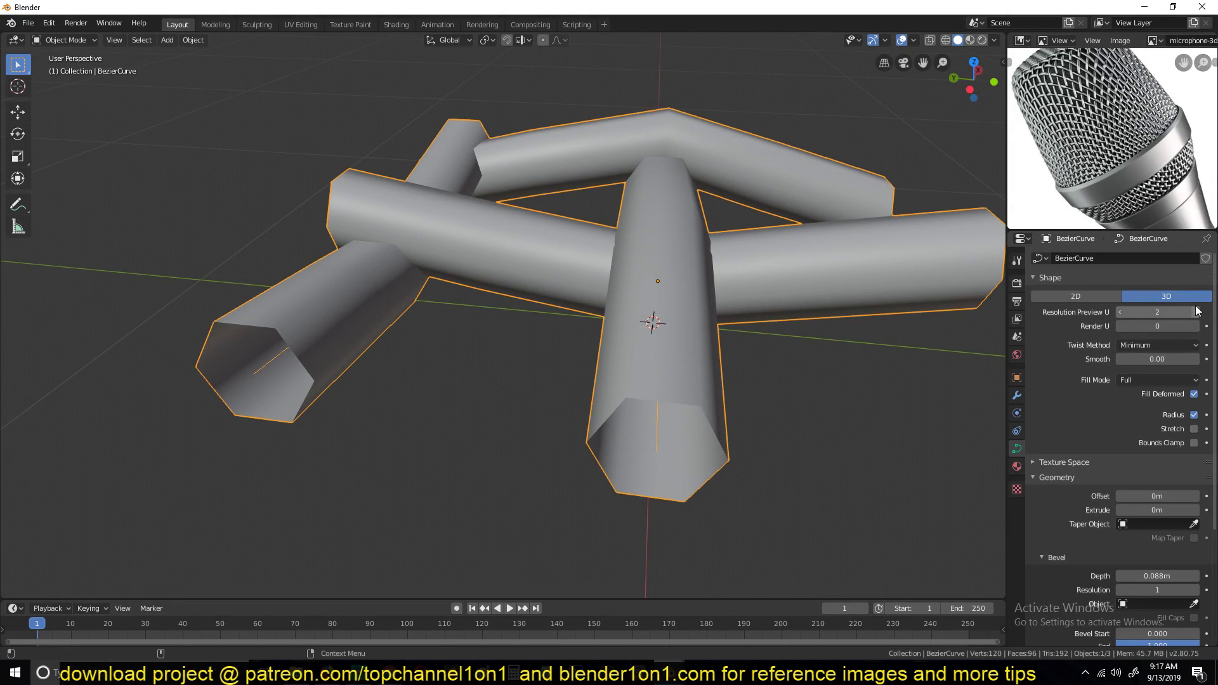
{"action": "left_click", "coordinate": [1195, 312]}
{"action": "left_click", "coordinate": [1196, 311]}
{"action": "key", "text": "shift+z"}
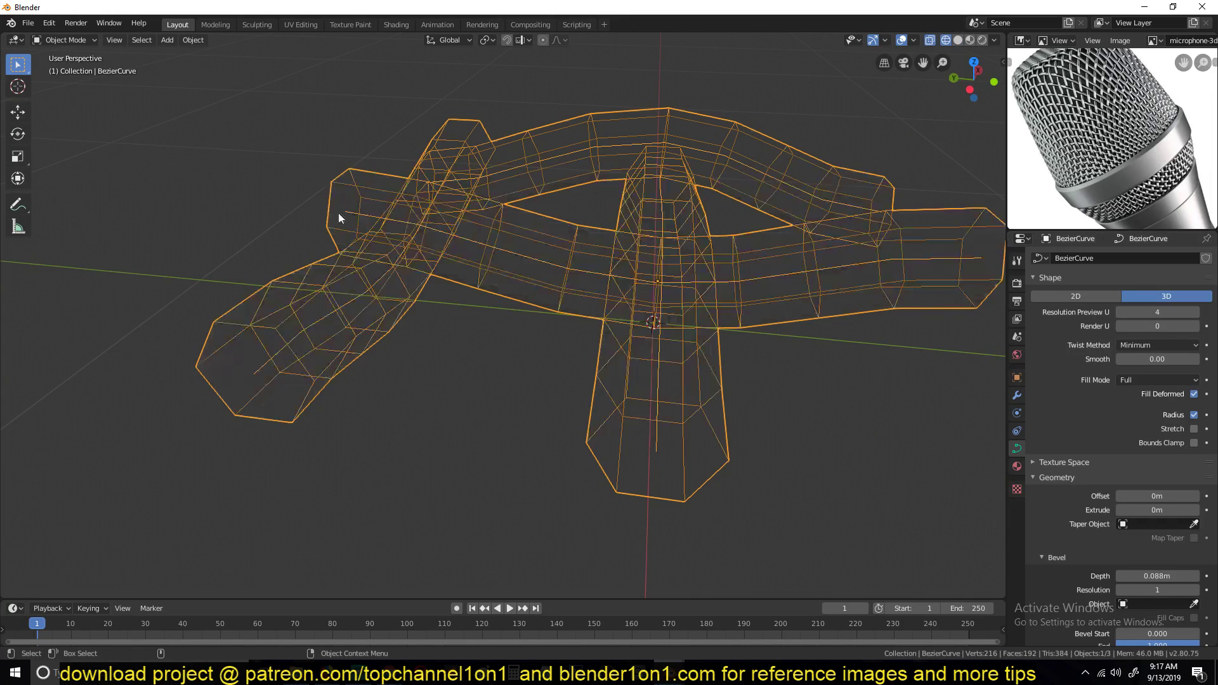
{"action": "key", "text": "z"}
{"action": "left_click", "coordinate": [750, 262]}
{"action": "key", "text": "z"}
{"action": "left_click", "coordinate": [654, 258]}
{"action": "left_click", "coordinate": [1120, 311]}
{"action": "key", "text": "shift+z"}
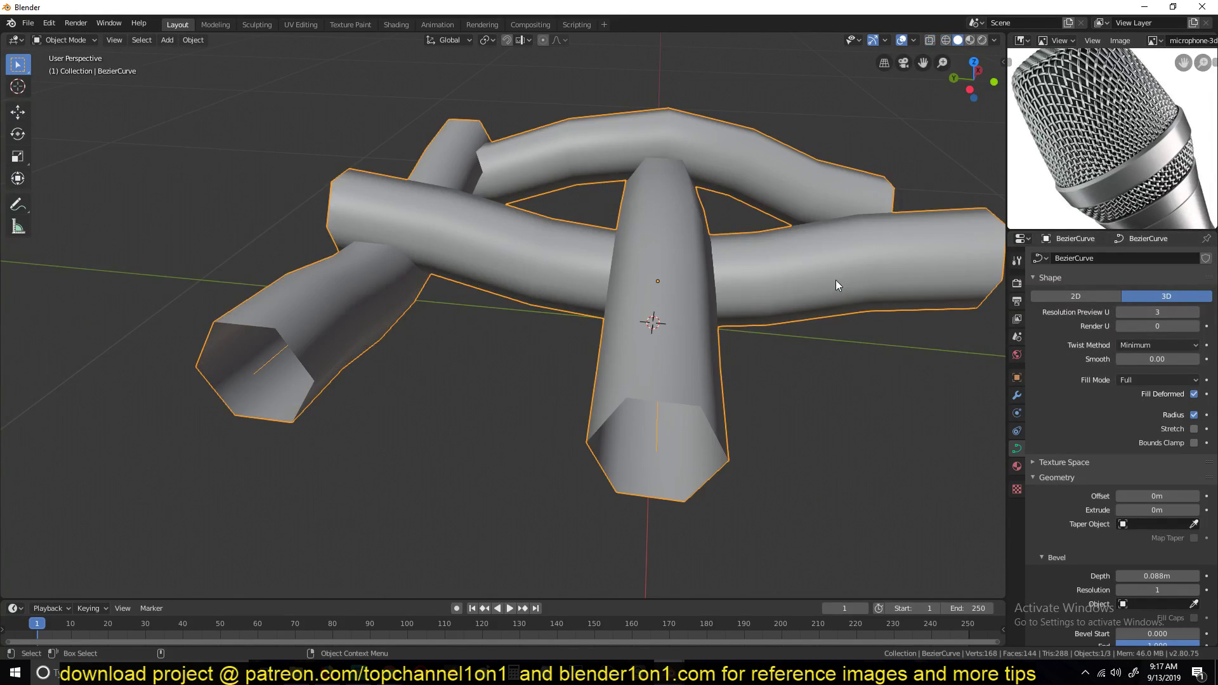
Try converting the curve to a mesh and examine its topology in edit mode from below and from above
{"action": "middle_click_drag", "start_coordinate": [835, 283], "coordinate": [722, 236]}
{"action": "right_click", "coordinate": [571, 288]}
{"action": "left_click", "coordinate": [538, 308]}
{"action": "key", "text": "Tab"}
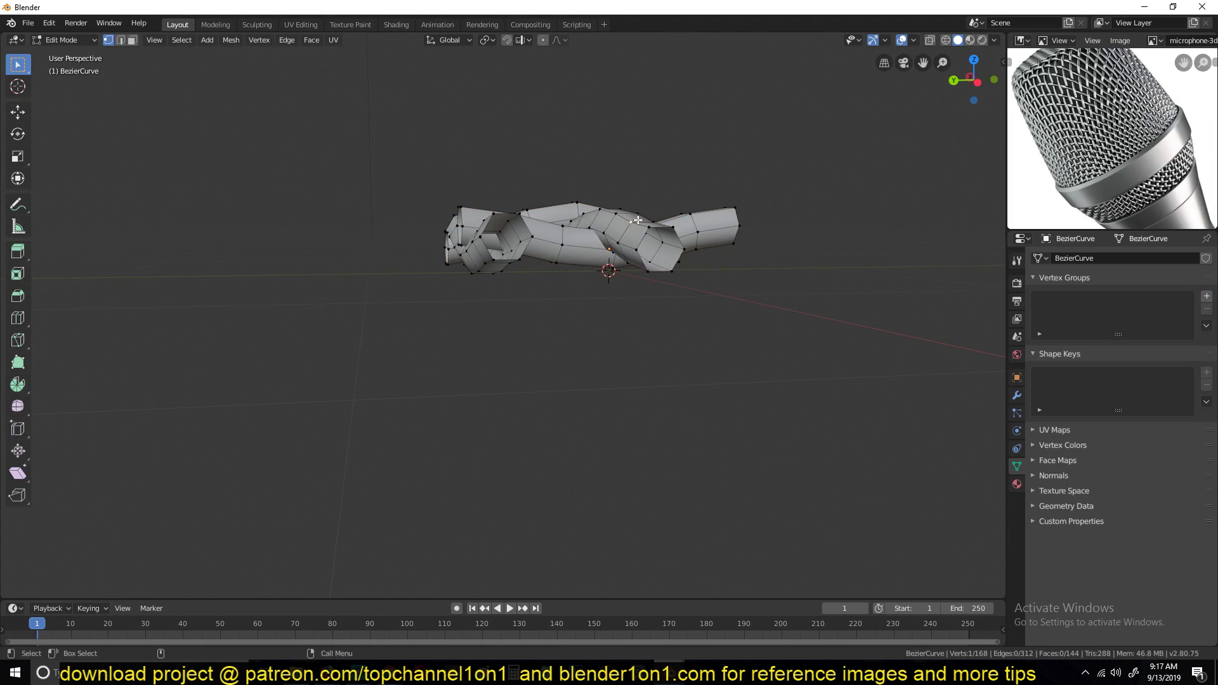
{"action": "key", "text": "Tab"}
{"action": "key", "text": "Tab"}
{"action": "middle_click_drag", "start_coordinate": [640, 251], "coordinate": [641, 171]}
{"action": "key", "text": "Tab"}
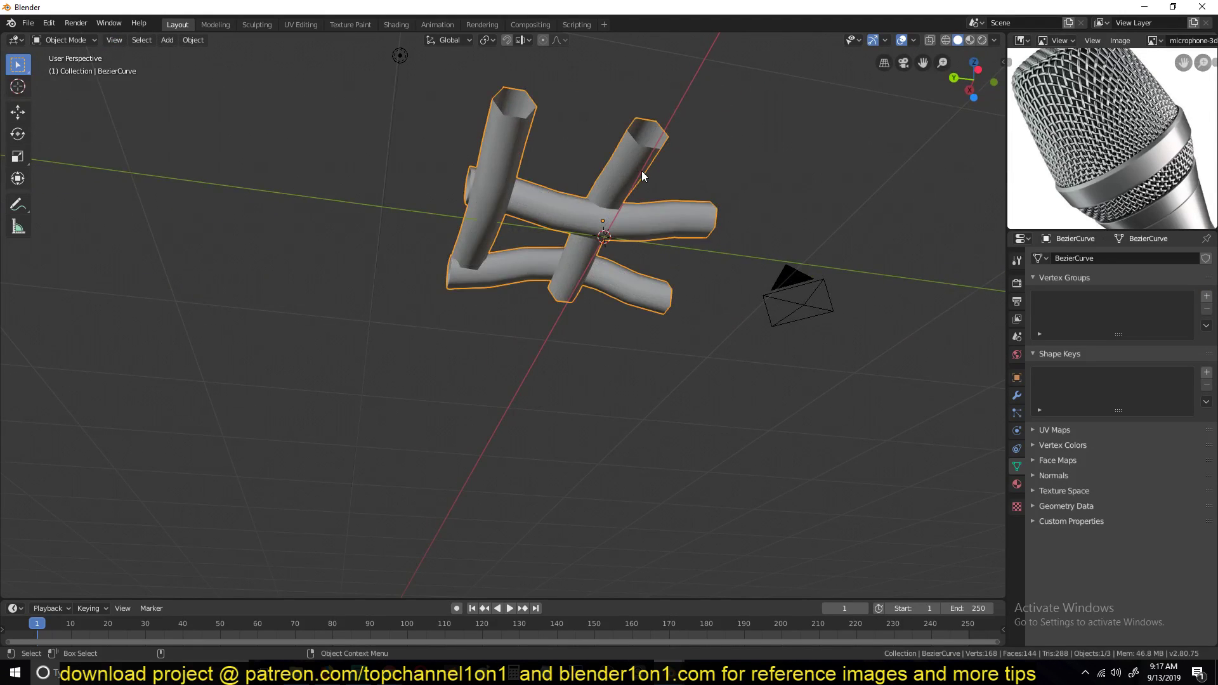
{"action": "key", "text": "KP_7"}
{"action": "key", "text": "Tab"}
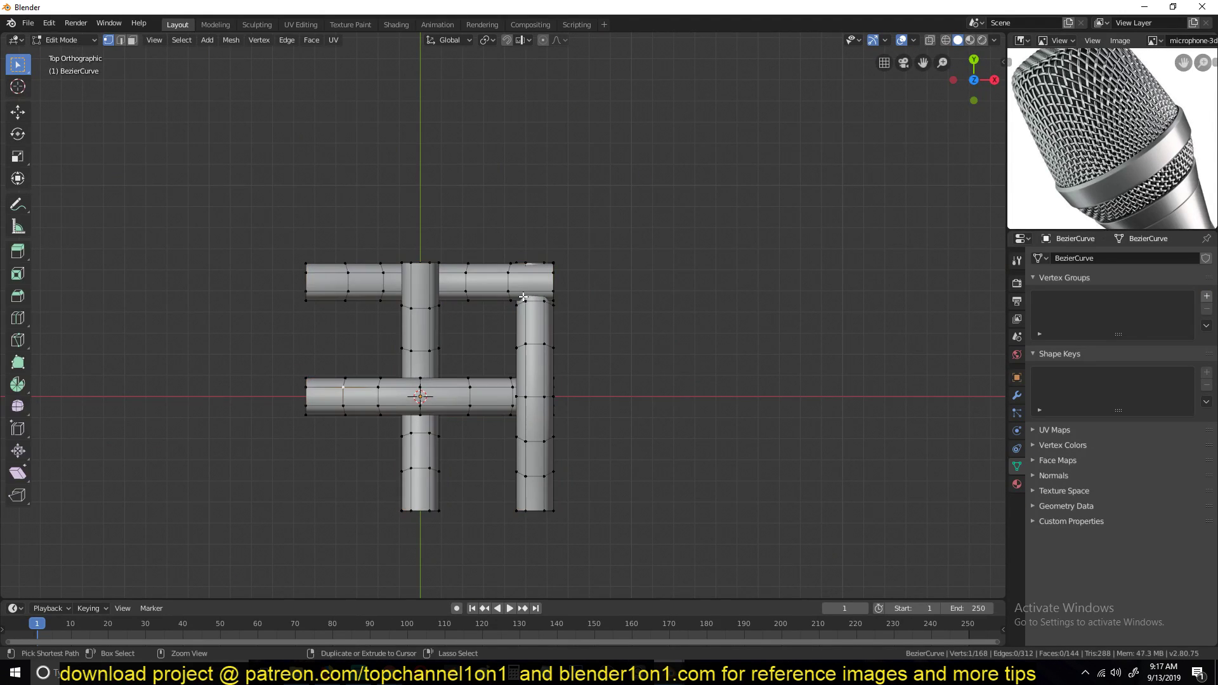
{"action": "key", "text": "Tab"}
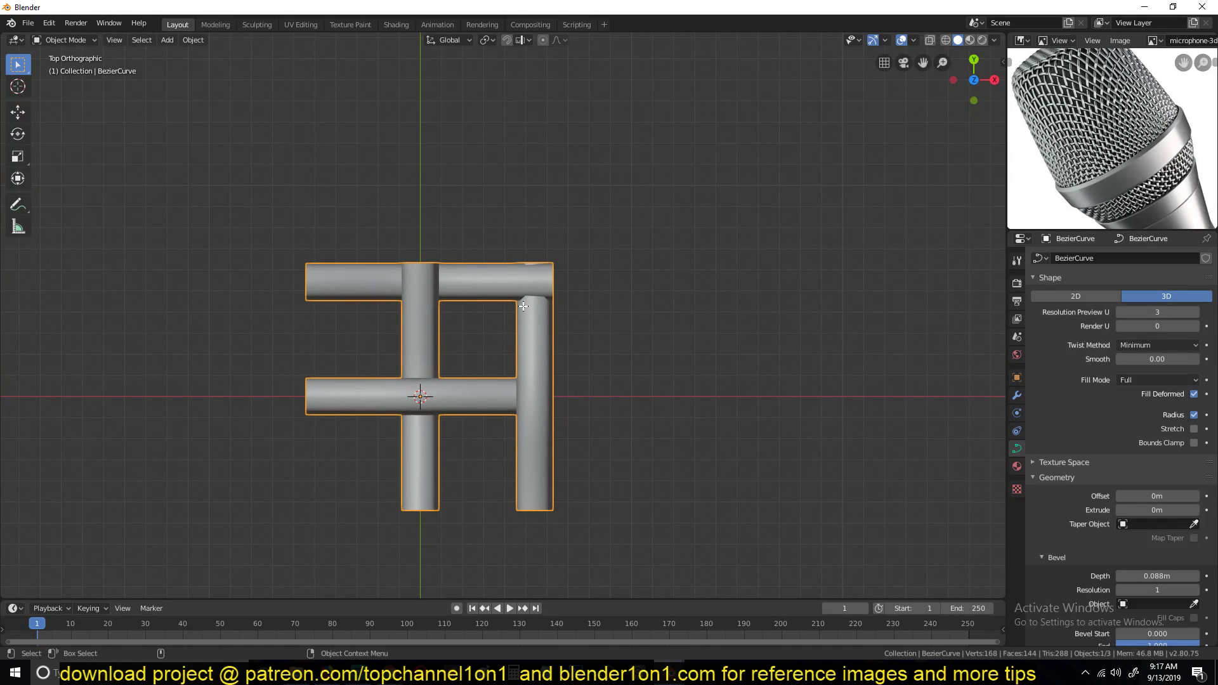
Duplicate the woven curve unit away from the original and delete the copy
{"action": "scroll", "coordinate": [523, 306], "scroll_direction": "down", "scroll_amount": 6}
{"action": "key", "text": "Tab"}
{"action": "key", "text": "Tab"}
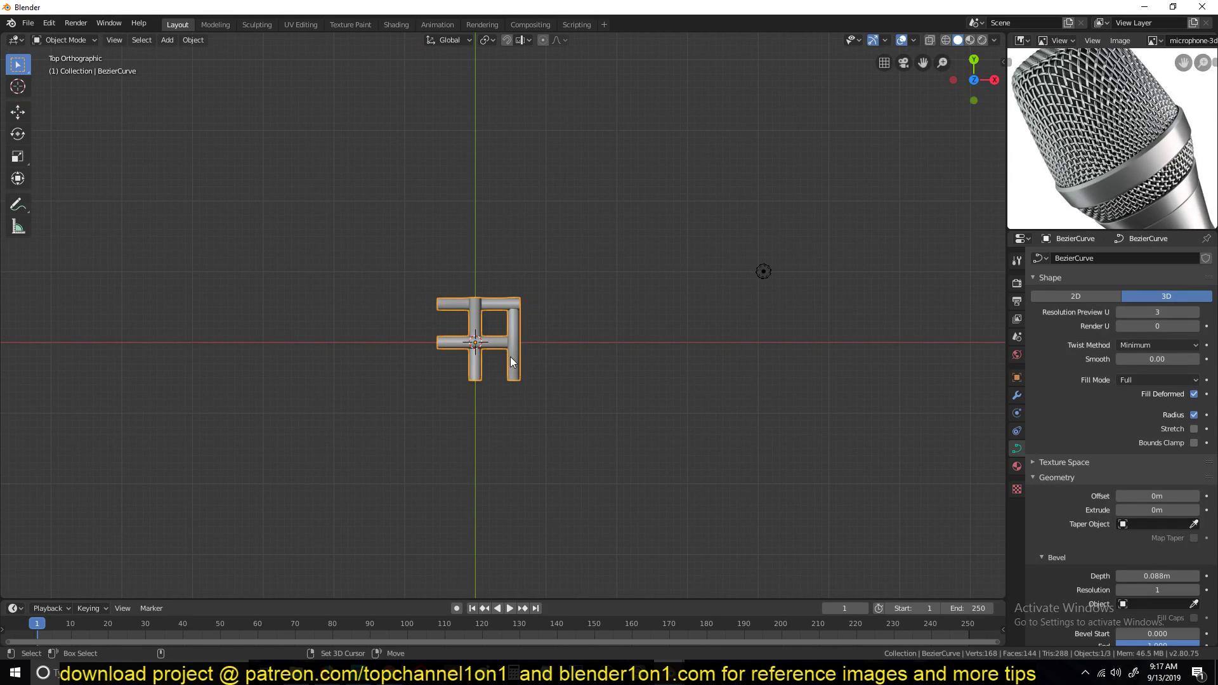
{"action": "key", "text": "shift+d"}
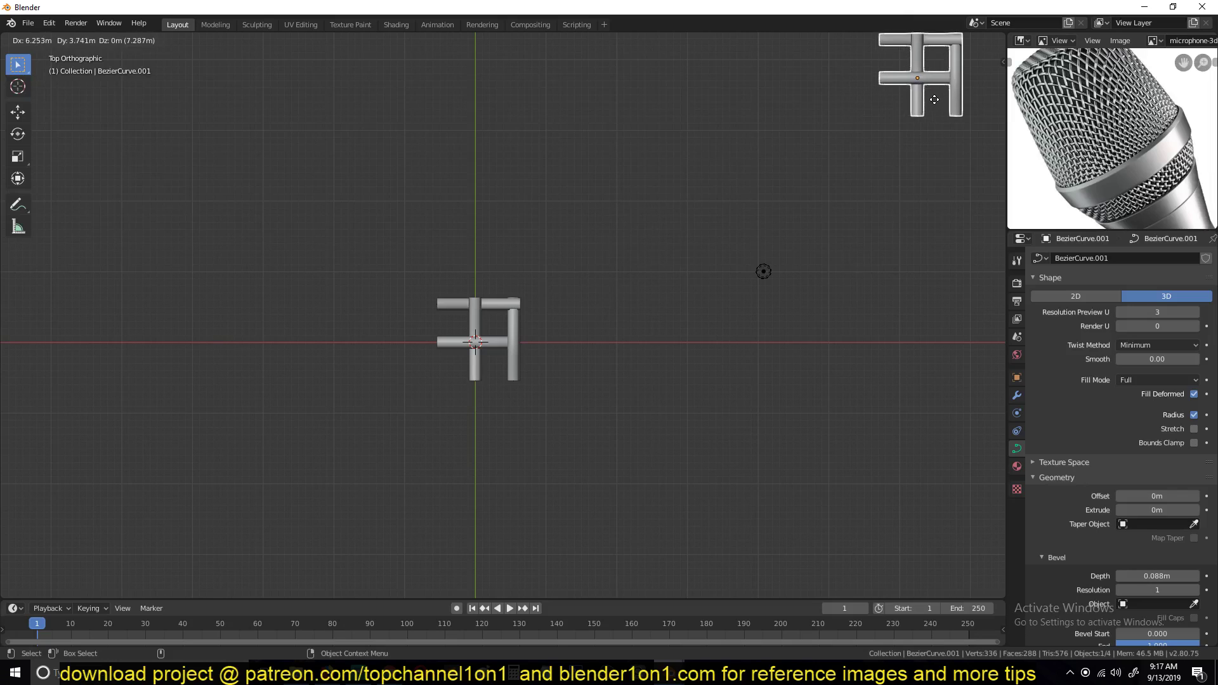
{"action": "left_click", "coordinate": [952, 100]}
{"action": "key", "text": "Delete"}
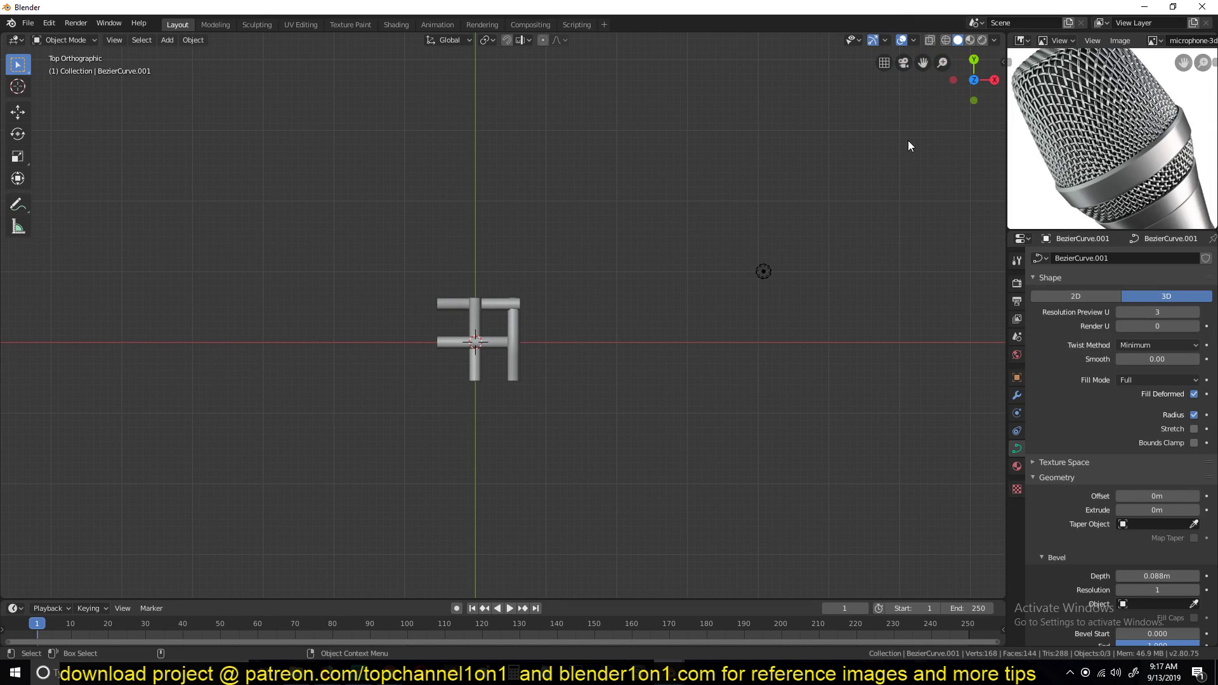
Select the woven curve unit and convert it to a mesh
{"action": "left_click", "coordinate": [518, 344]}
{"action": "key", "text": "KP_Decimal"}
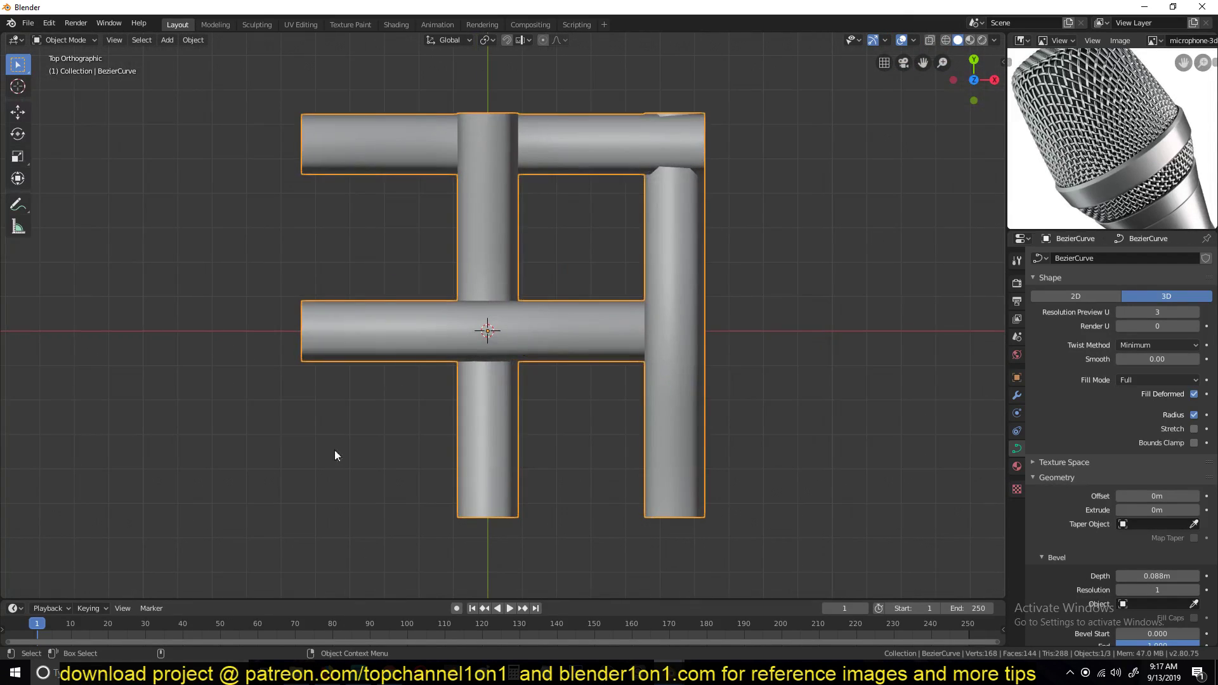
{"action": "middle_click_drag", "start_coordinate": [514, 380], "coordinate": [594, 322]}
{"action": "right_click", "coordinate": [594, 321]}
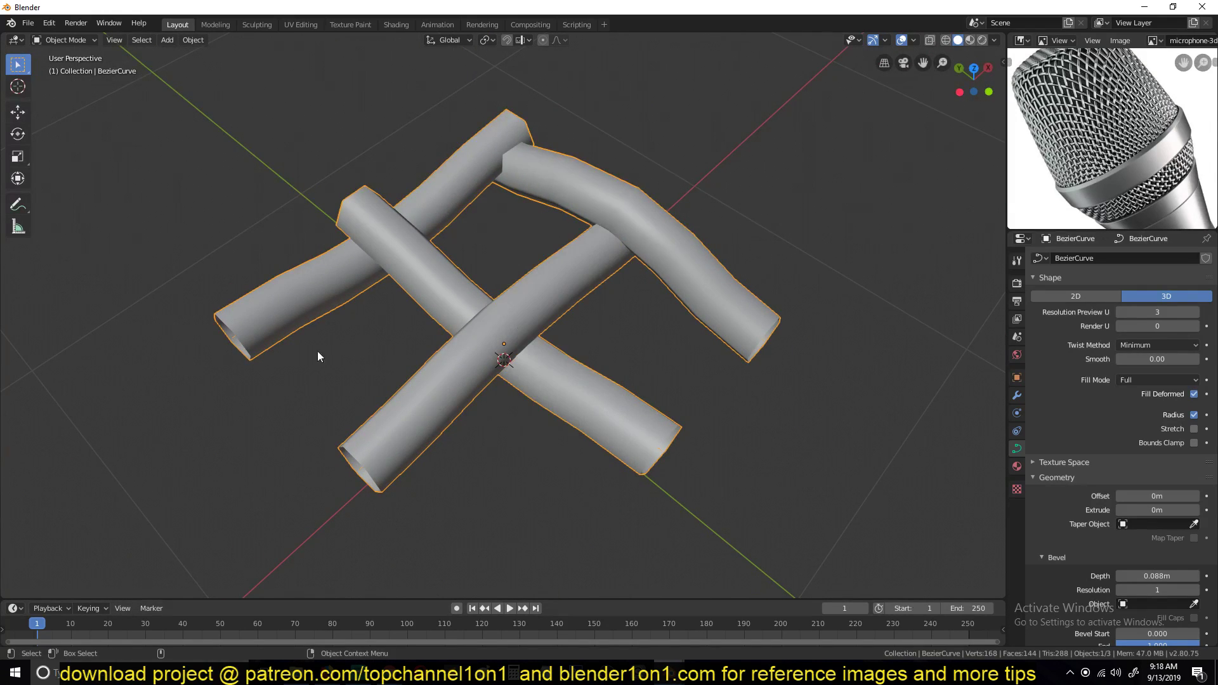
{"action": "right_click", "coordinate": [534, 359]}
{"action": "left_click", "coordinate": [512, 353]}
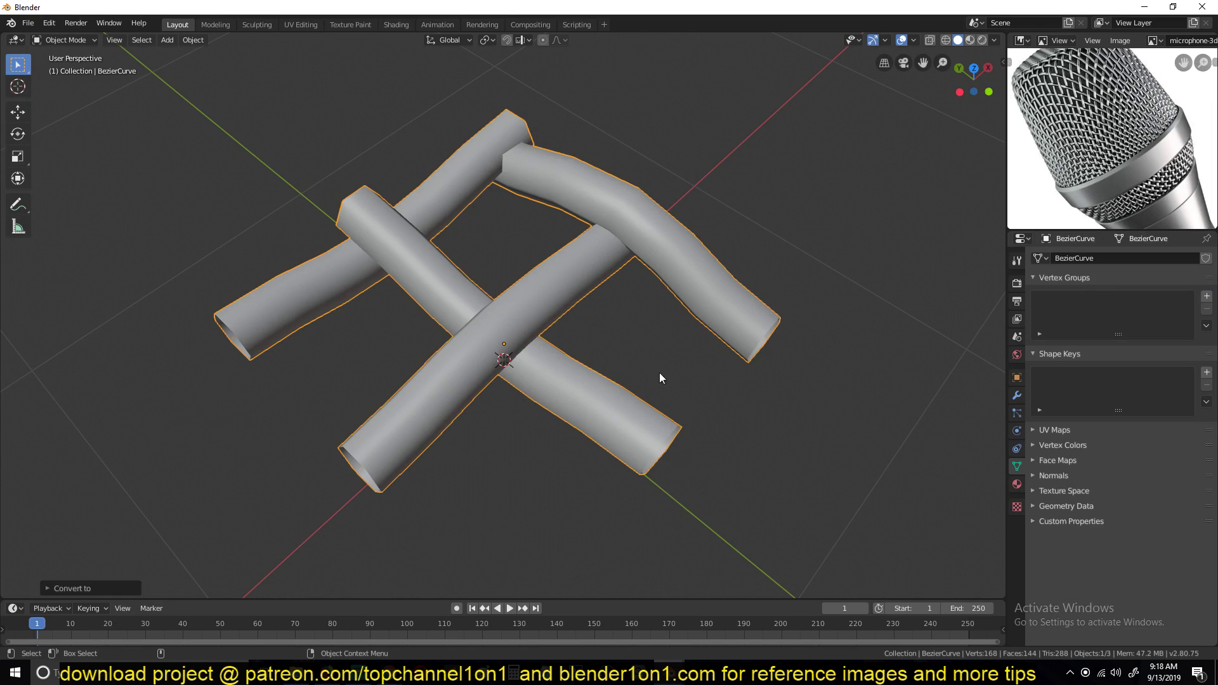
Add an Array modifier to the woven unit and inspect the seam between the first two copies
{"action": "left_click", "coordinate": [1017, 395]}
{"action": "left_click", "coordinate": [1103, 258]}
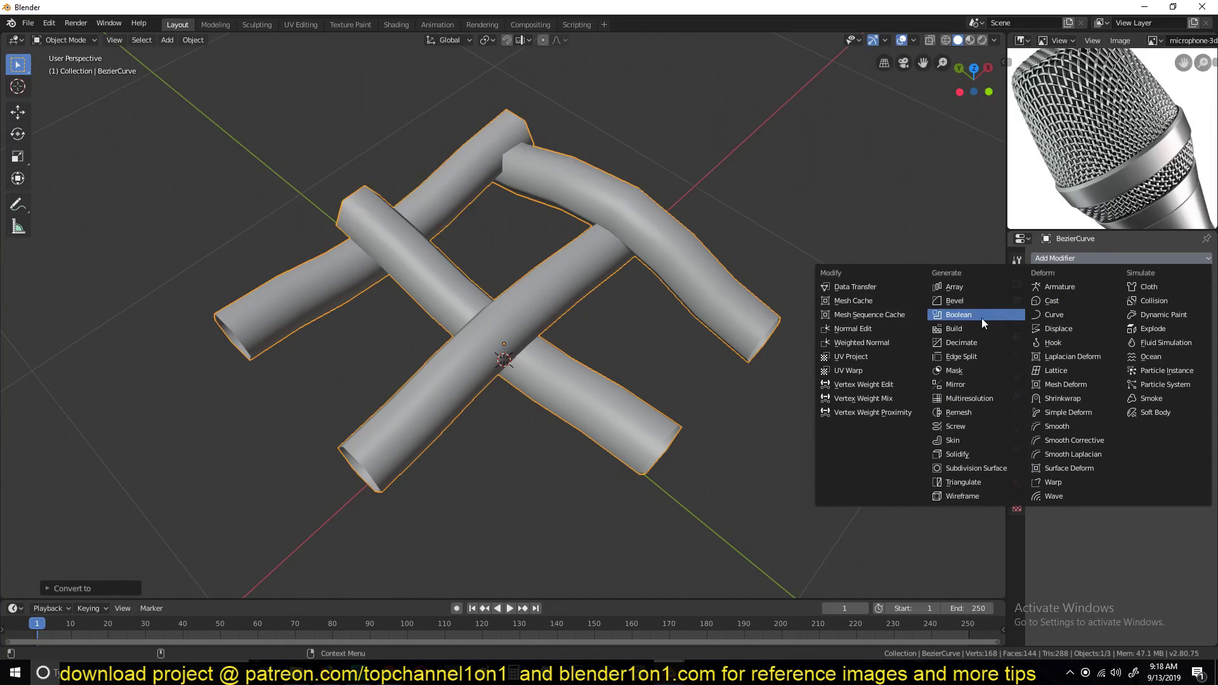
{"action": "left_click", "coordinate": [977, 287]}
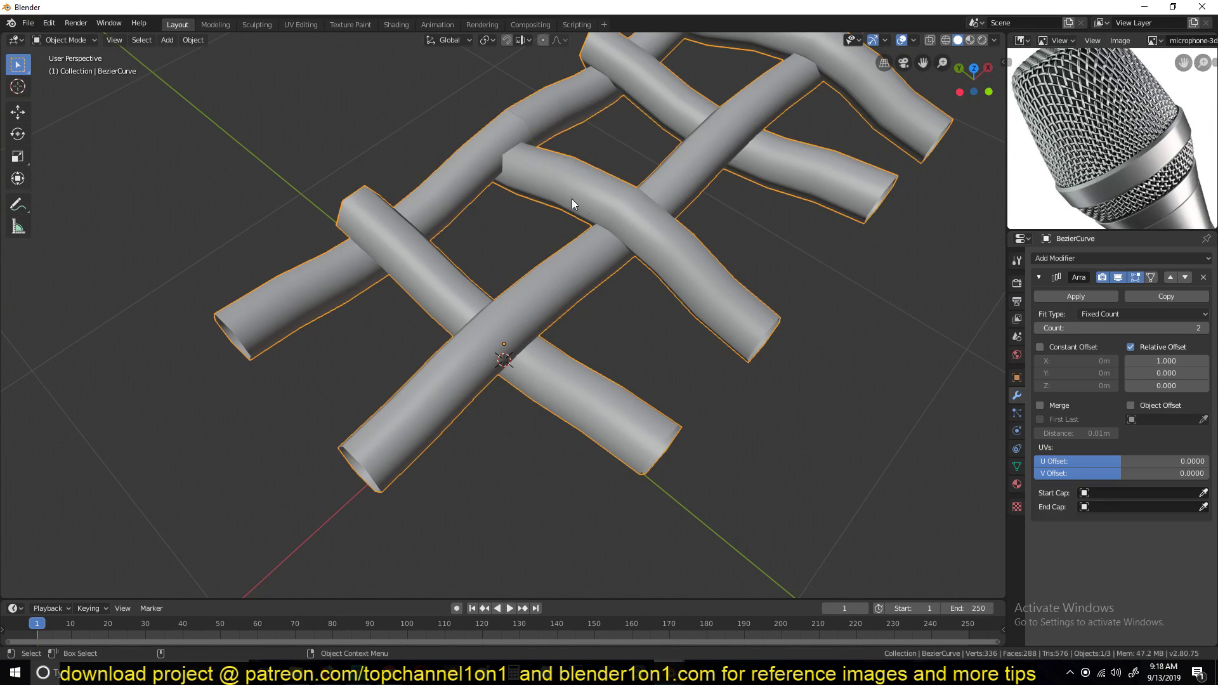
{"action": "middle_click_drag", "start_coordinate": [572, 199], "coordinate": [805, 284]}
{"action": "scroll", "coordinate": [428, 381], "scroll_direction": "up", "scroll_amount": 4}
{"action": "scroll", "coordinate": [595, 362], "scroll_direction": "up", "scroll_amount": 3}
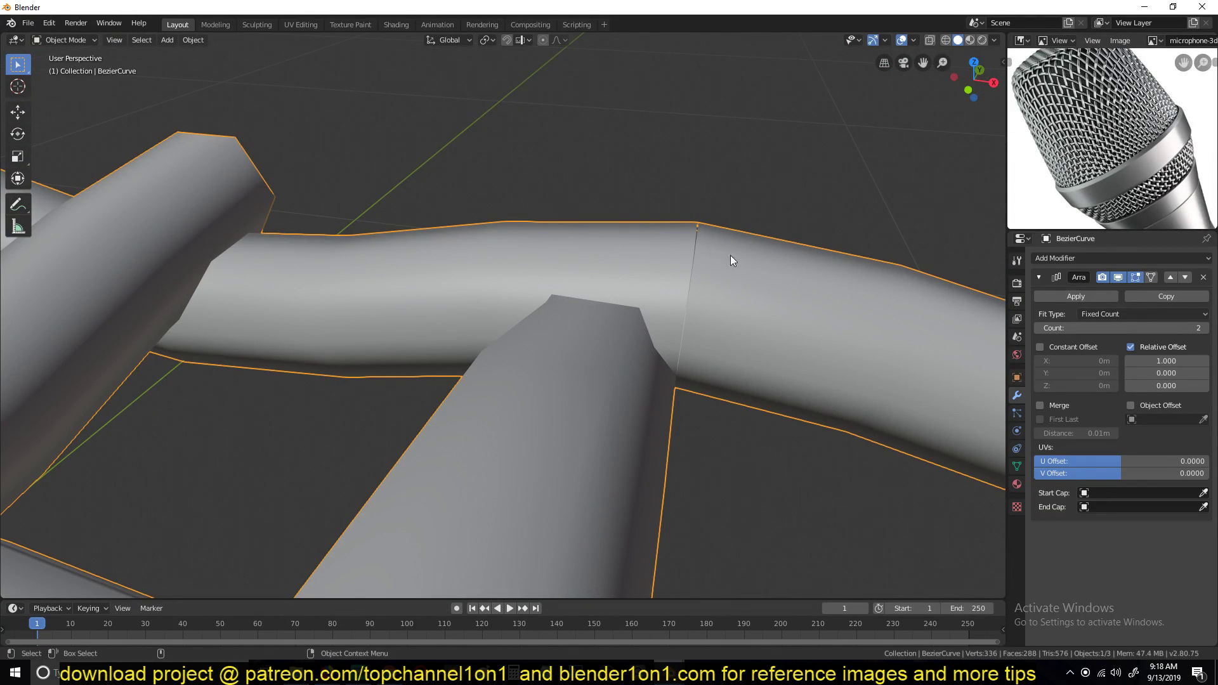
Enable Merge on the Array modifier and set its count to 10
{"action": "left_click", "coordinate": [1040, 404]}
{"action": "scroll", "coordinate": [465, 315], "scroll_direction": "down", "scroll_amount": 5}
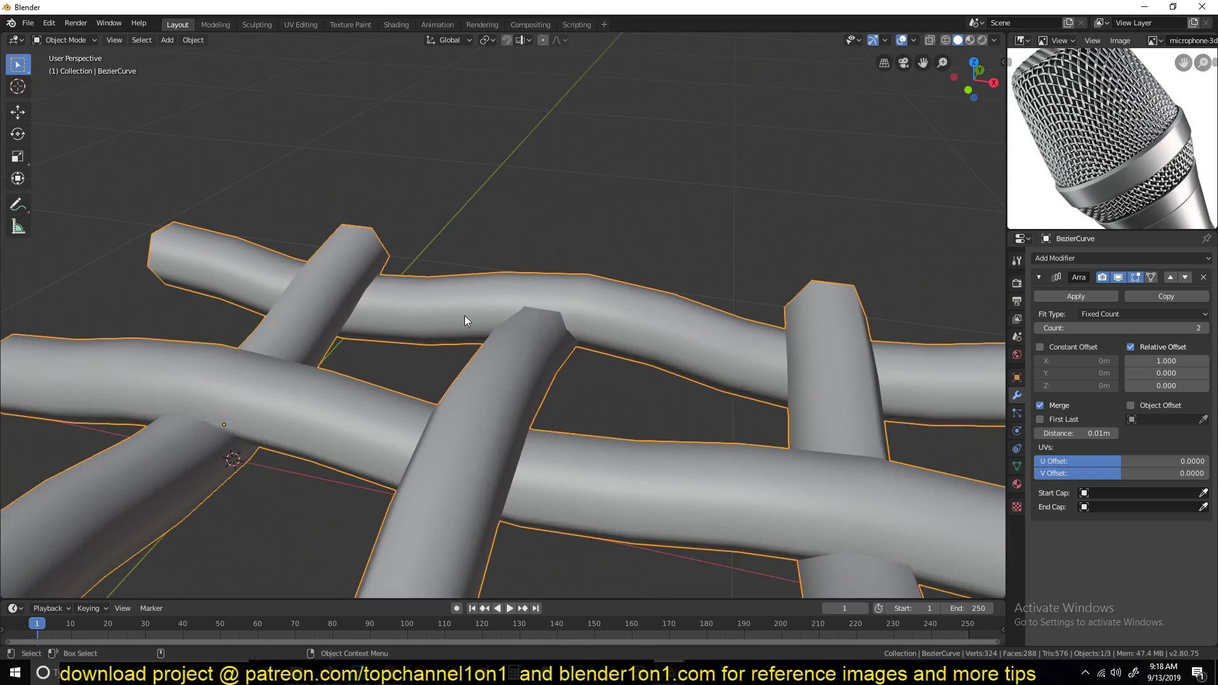
{"action": "scroll", "coordinate": [465, 315], "scroll_direction": "down", "scroll_amount": 4}
{"action": "middle_click_drag", "start_coordinate": [505, 320], "coordinate": [621, 331]}
{"action": "left_click", "coordinate": [1155, 328]}
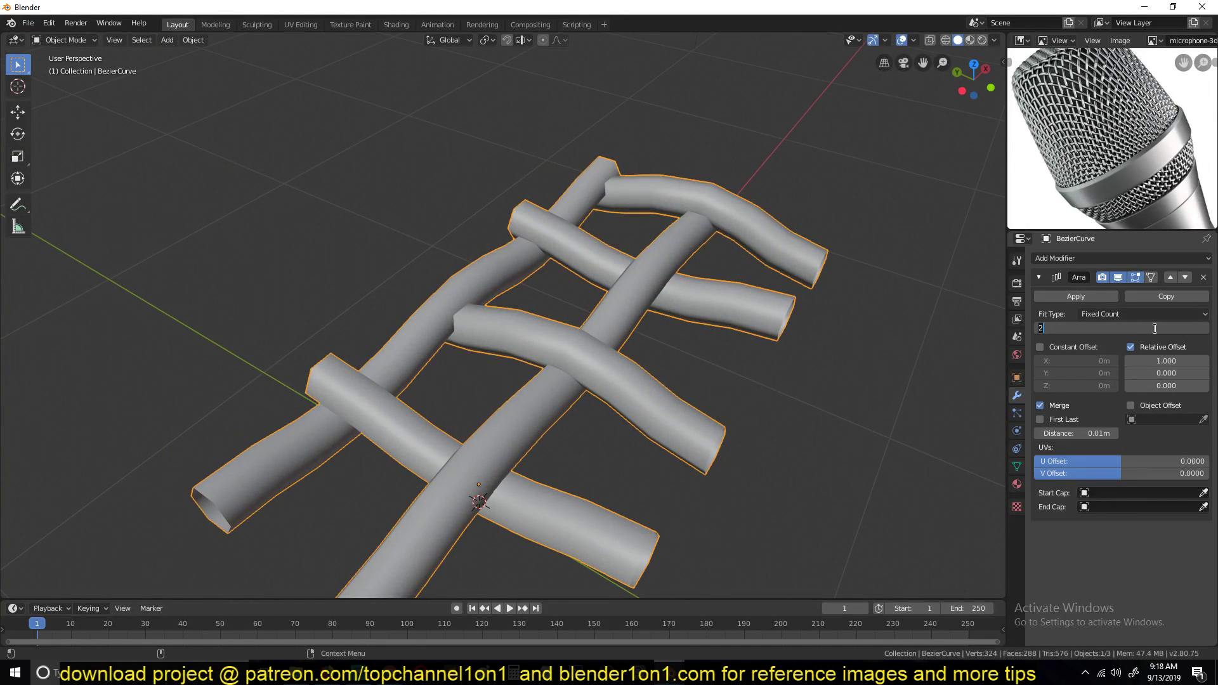
{"action": "type", "text": "10"}
{"action": "key", "text": "Return"}
{"action": "scroll", "coordinate": [850, 318], "scroll_direction": "down", "scroll_amount": 6}
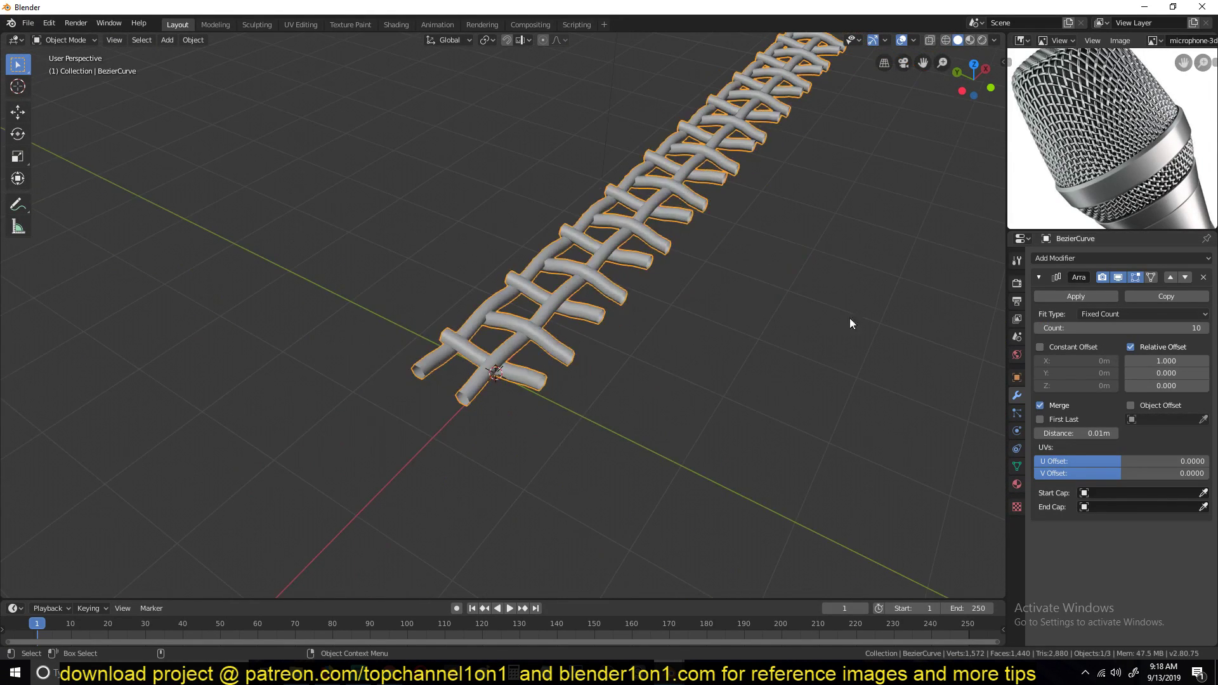
Add a second Array modifier with a relative offset of 0 on X and 1 on Y
{"action": "left_click", "coordinate": [1039, 277]}
{"action": "left_click", "coordinate": [1073, 258]}
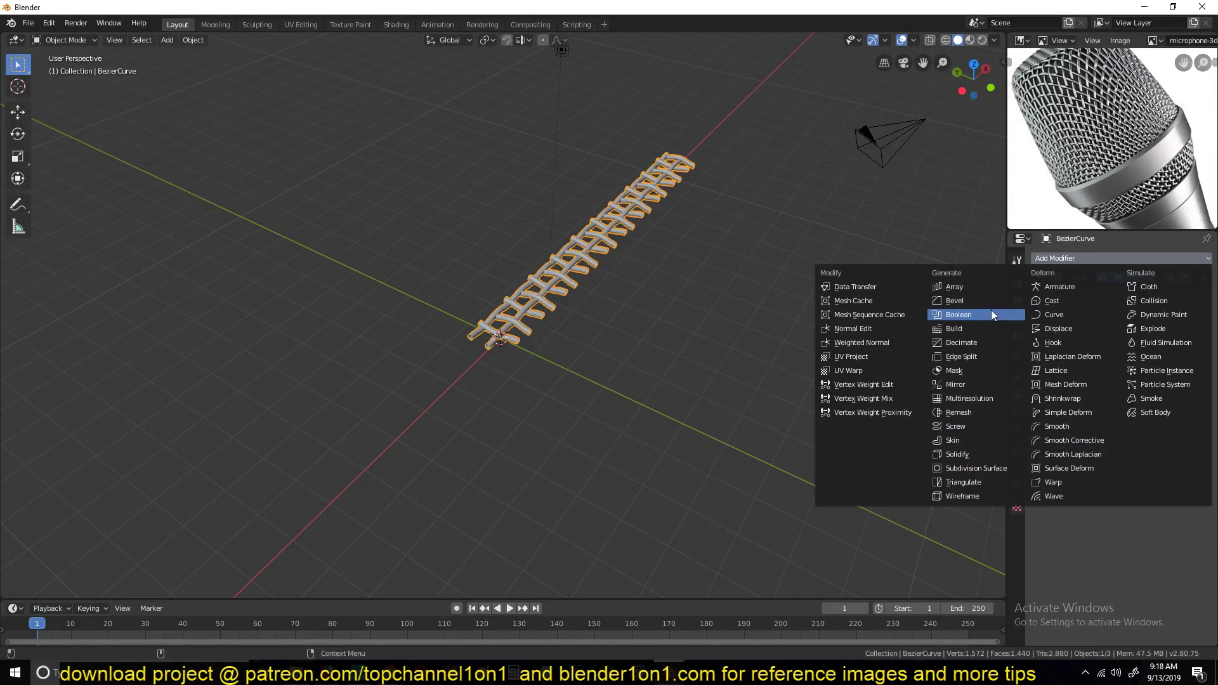
{"action": "left_click", "coordinate": [961, 284]}
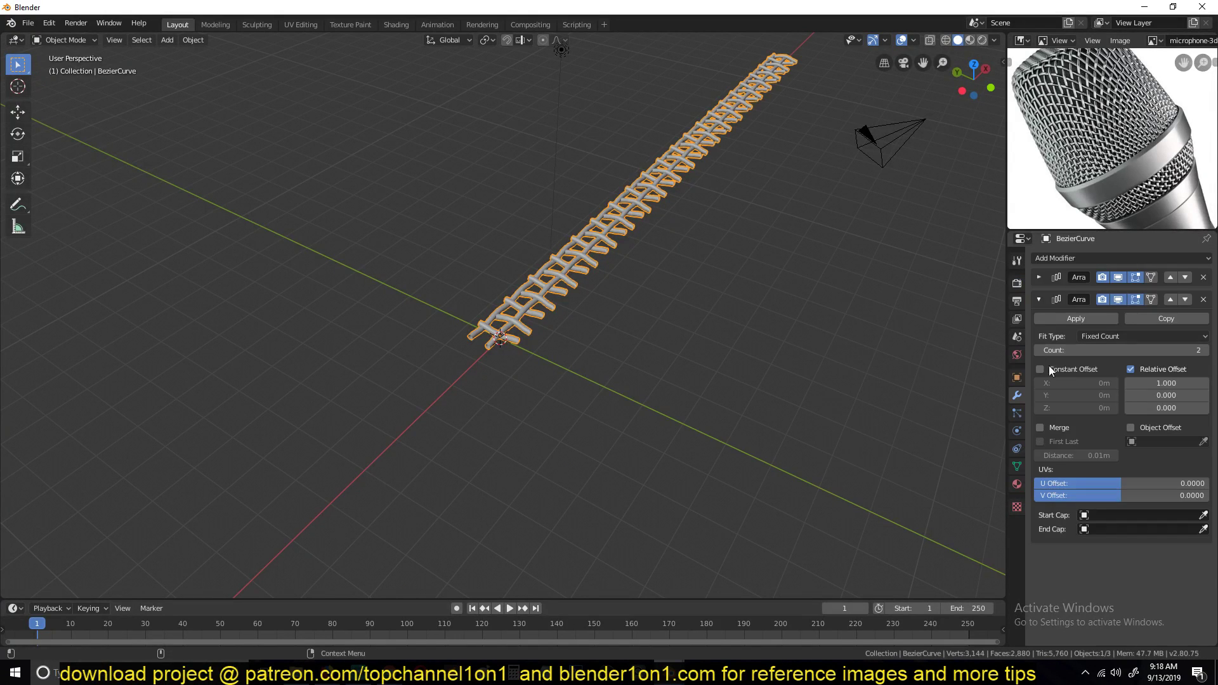
{"action": "left_click", "coordinate": [1166, 395]}
{"action": "type", "text": "1"}
{"action": "key", "text": "Return"}
{"action": "left_click", "coordinate": [1167, 382]}
{"action": "type", "text": "0"}
{"action": "key", "text": "Return"}
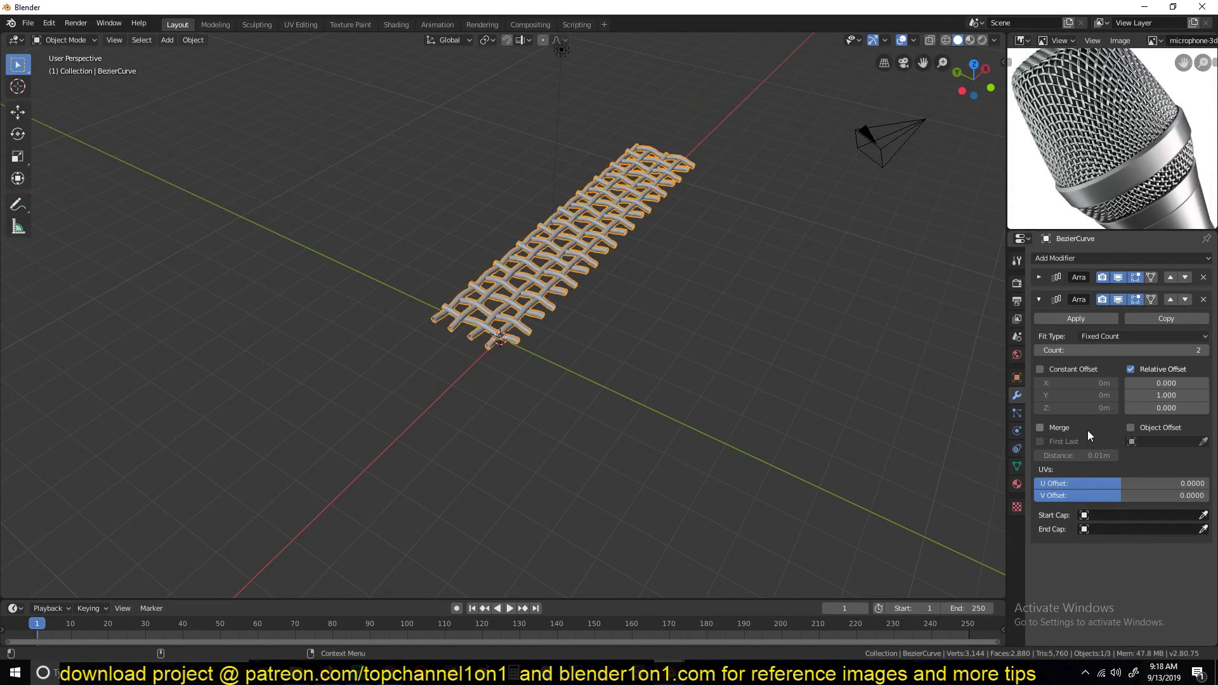
Set the second Array's count to 10 and enable Merge on it, checking the grid from the top view
{"action": "left_click", "coordinate": [1178, 355]}
{"action": "type", "text": "10"}
{"action": "key", "text": "Return"}
{"action": "key", "text": "KP_7"}
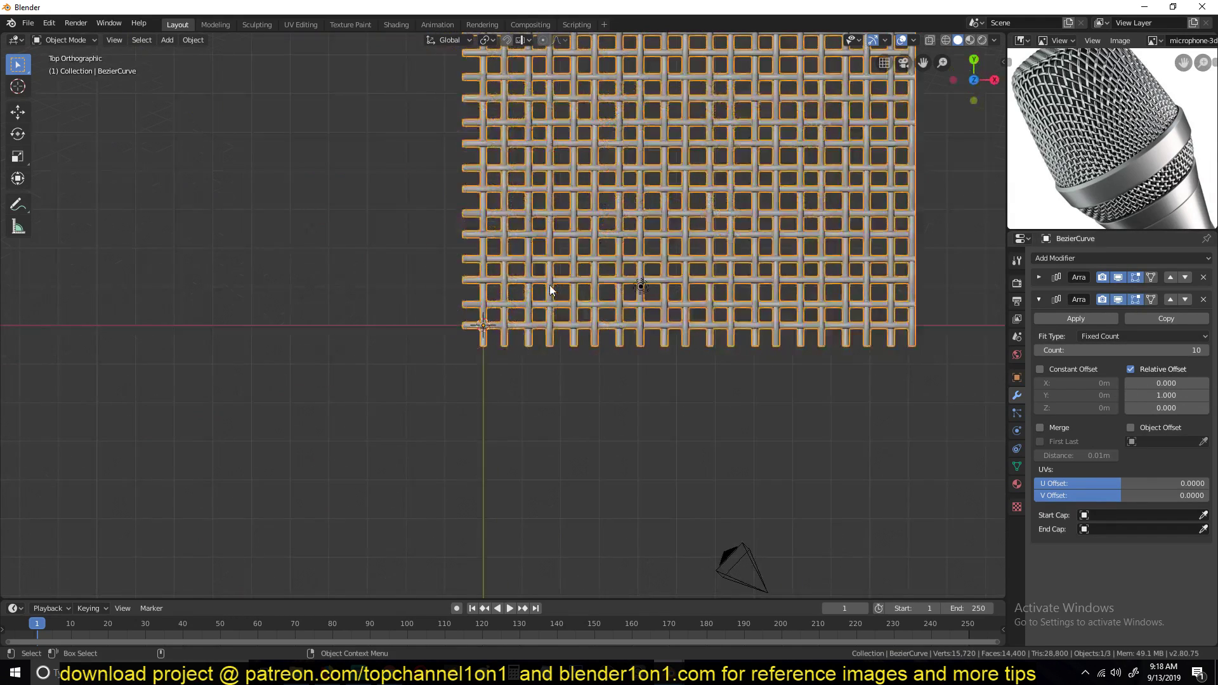
{"action": "scroll", "coordinate": [549, 284], "scroll_direction": "down", "scroll_amount": 6}
{"action": "scroll", "coordinate": [626, 288], "scroll_direction": "up", "scroll_amount": 5}
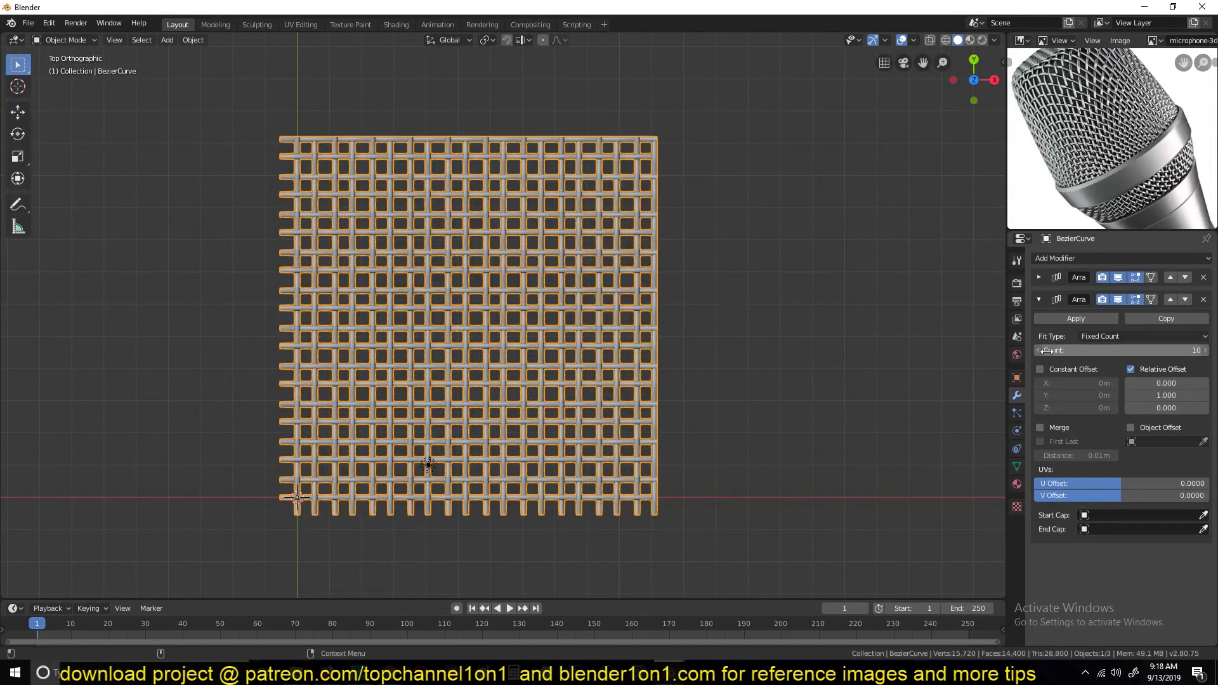
{"action": "left_click", "coordinate": [1040, 427]}
Scale the woven grid down to about 0.3 and set the count of both Array modifiers to 40
{"action": "key", "text": "s"}
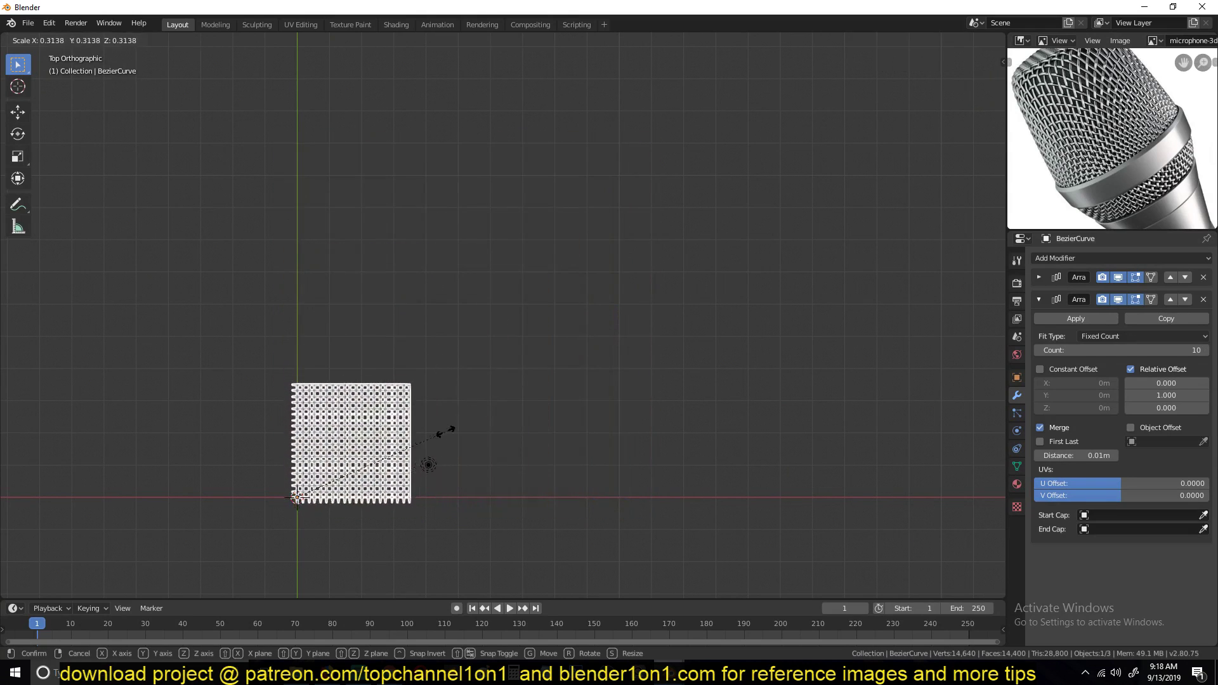
{"action": "left_click", "coordinate": [440, 435]}
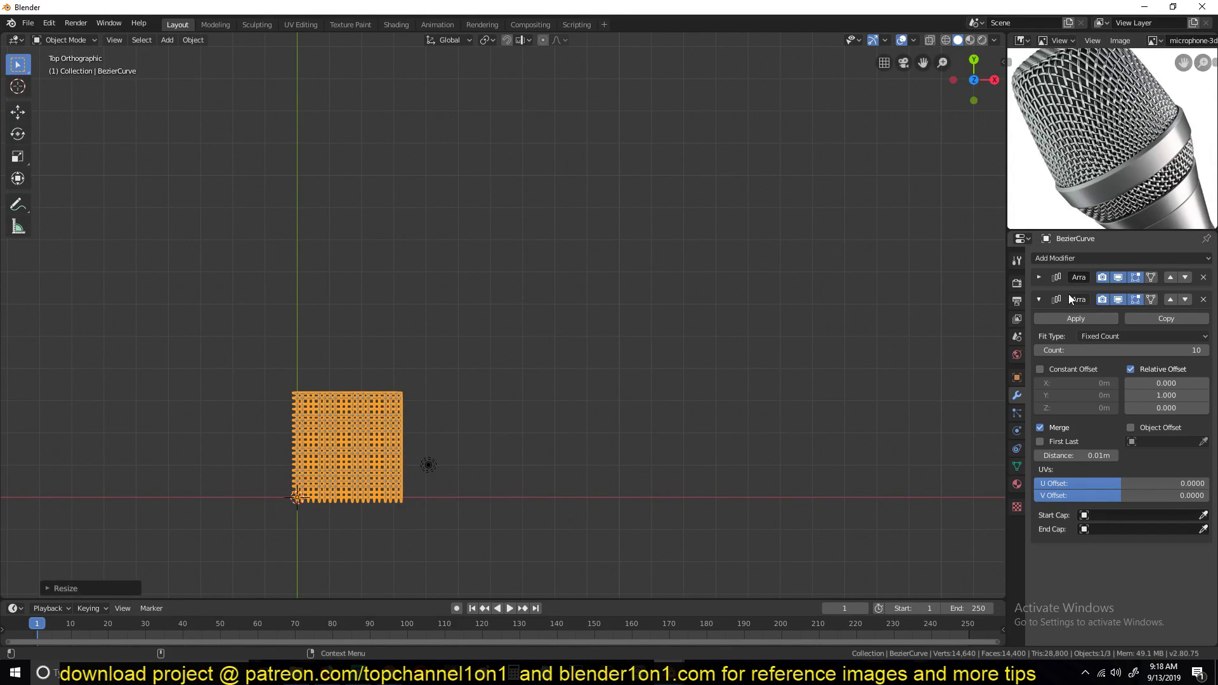
{"action": "left_click", "coordinate": [1038, 277]}
{"action": "left_click", "coordinate": [1163, 332]}
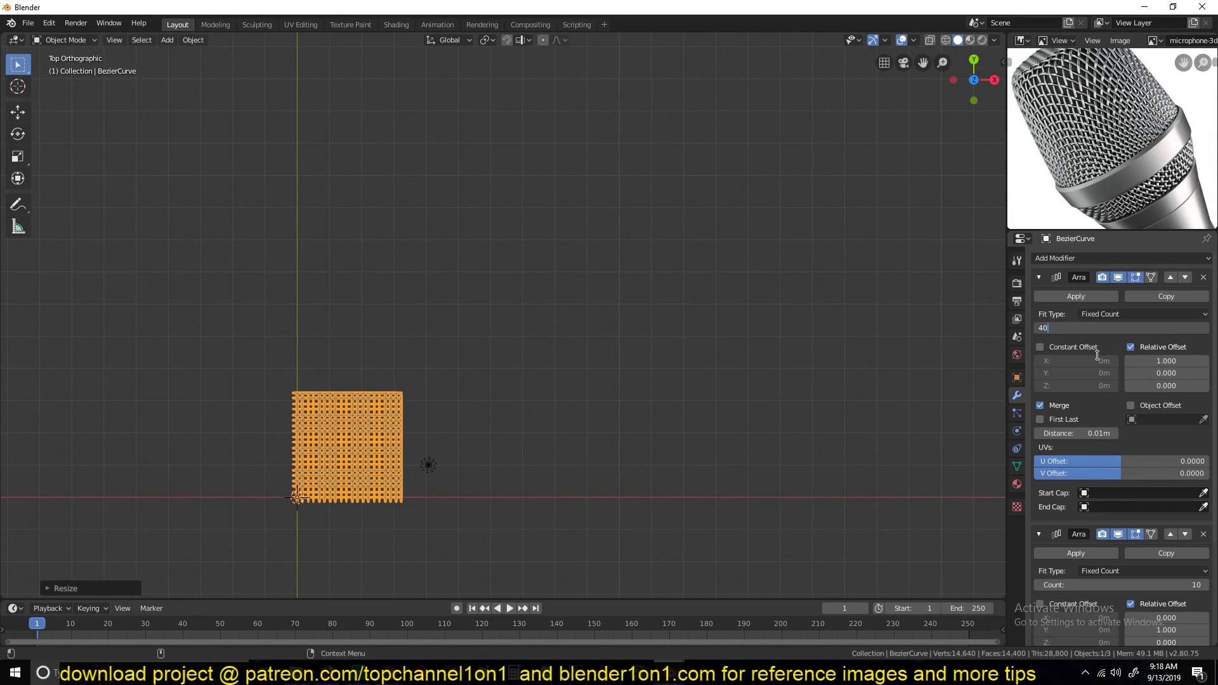
{"action": "key", "text": "Return"}
{"action": "left_click", "coordinate": [1039, 277]}
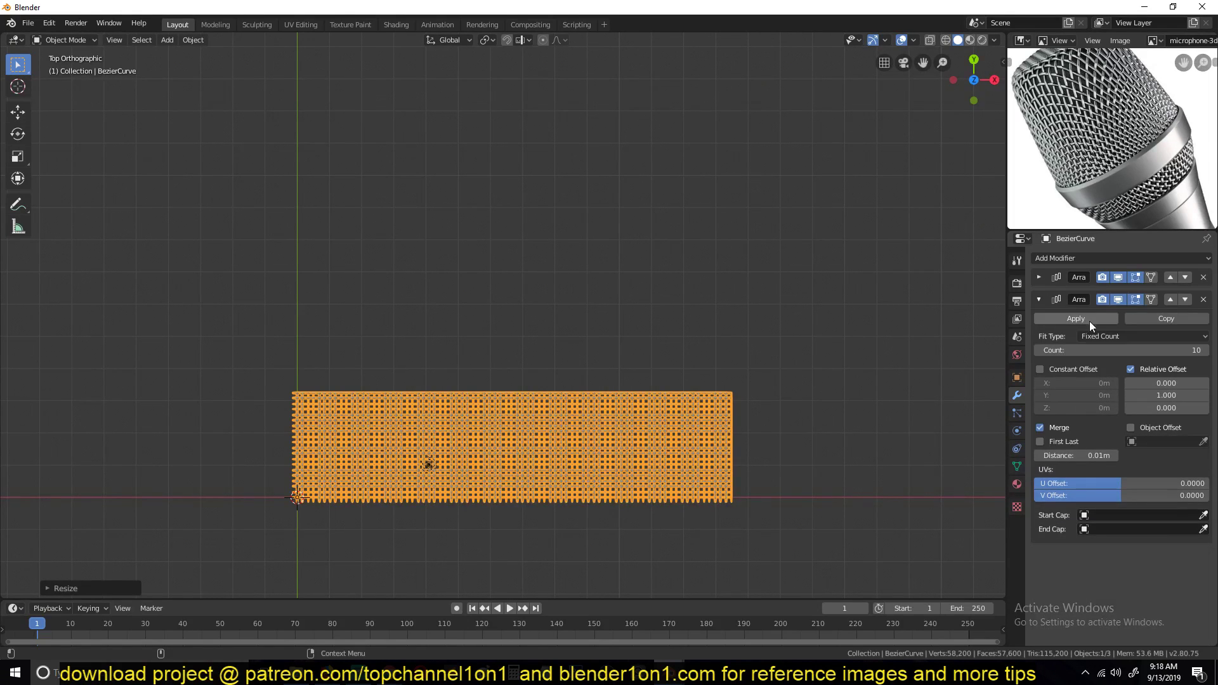
{"action": "left_click", "coordinate": [1151, 349]}
{"action": "type", "text": "40"}
{"action": "key", "text": "Return"}
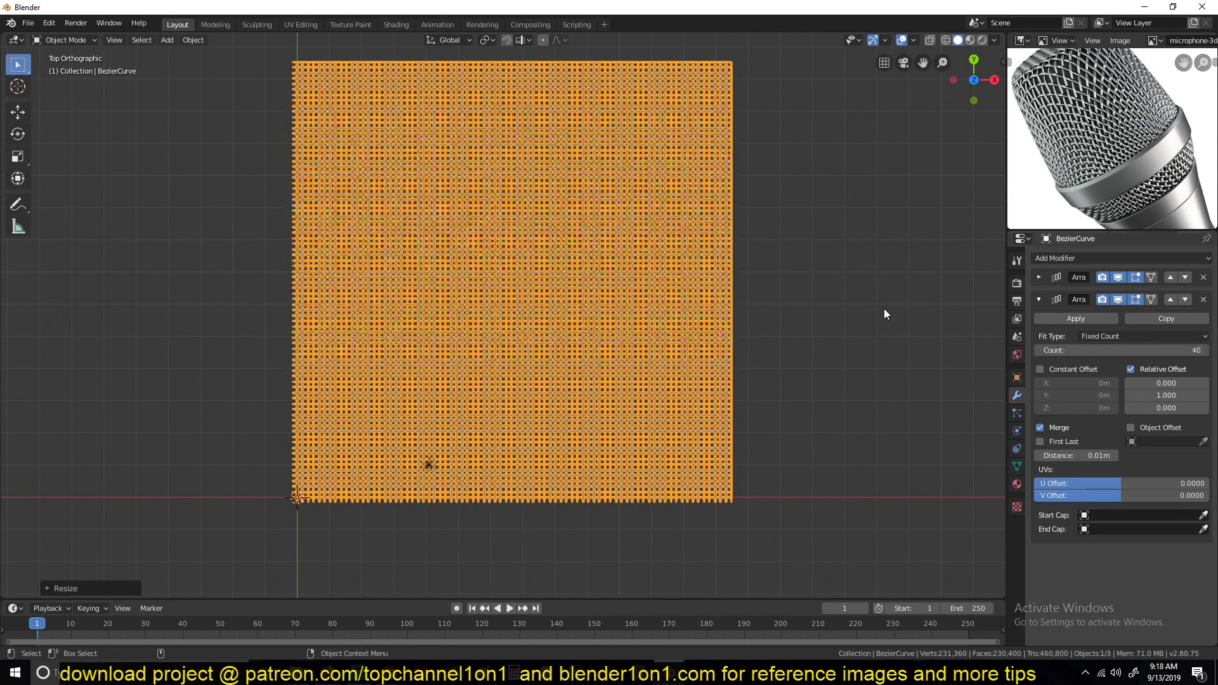
Examine the density and weave of the enlarged grid in perspective and from the top
{"action": "scroll", "coordinate": [885, 309], "scroll_direction": "down", "scroll_amount": 3}
{"action": "middle_click_drag", "start_coordinate": [771, 278], "coordinate": [710, 173]}
{"action": "middle_click_drag", "start_coordinate": [537, 307], "coordinate": [600, 376]}
{"action": "scroll", "coordinate": [599, 377], "scroll_direction": "up", "scroll_amount": 5}
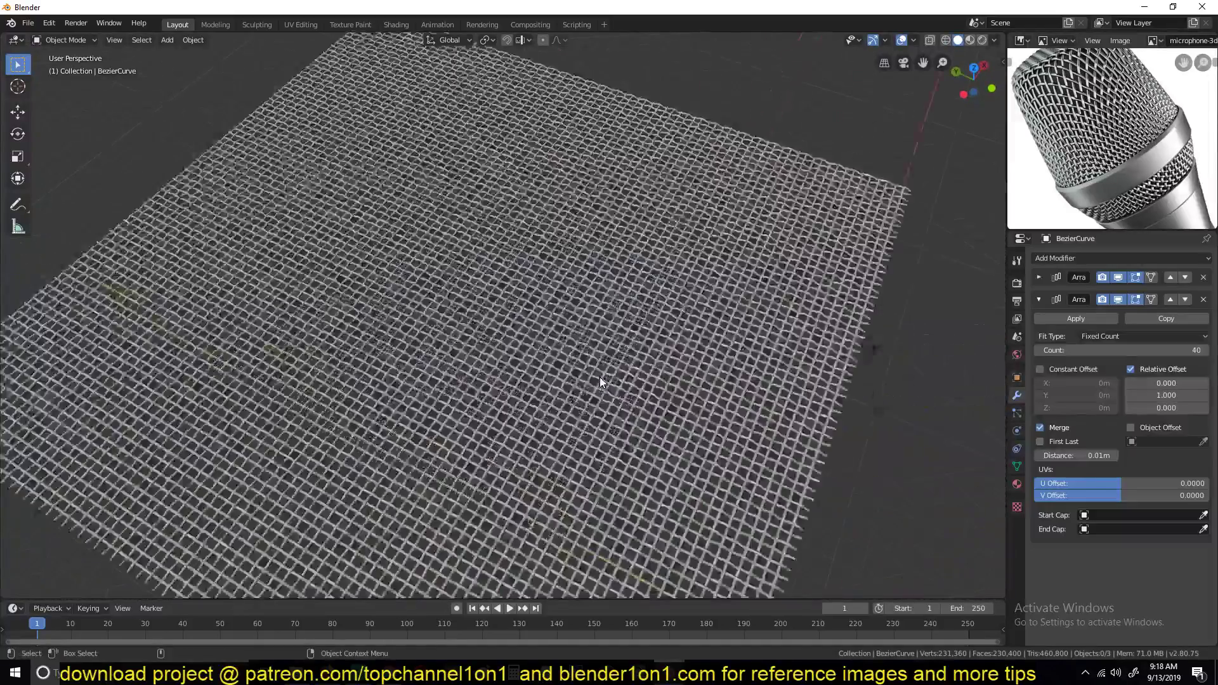
{"action": "scroll", "coordinate": [600, 377], "scroll_direction": "down", "scroll_amount": 5}
{"action": "key", "text": "KP_7"}
{"action": "scroll", "coordinate": [599, 381], "scroll_direction": "up", "scroll_amount": 2}
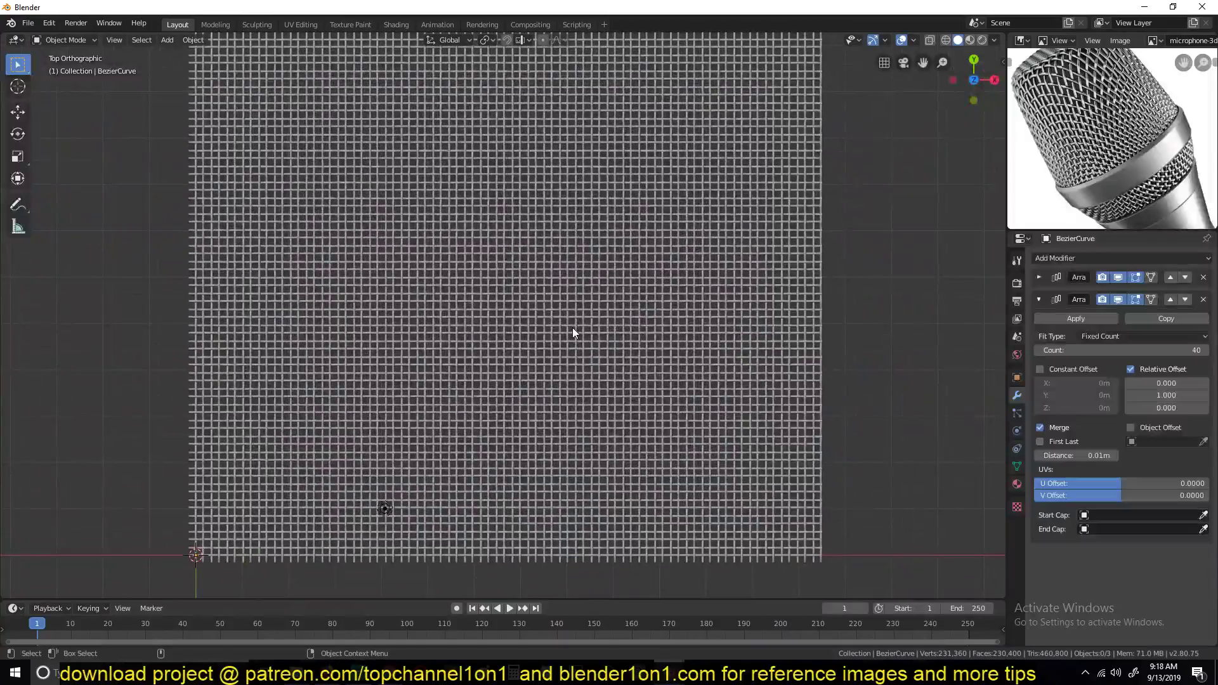
{"action": "left_click", "coordinate": [648, 342]}
{"action": "scroll", "coordinate": [649, 341], "scroll_direction": "up", "scroll_amount": 1}
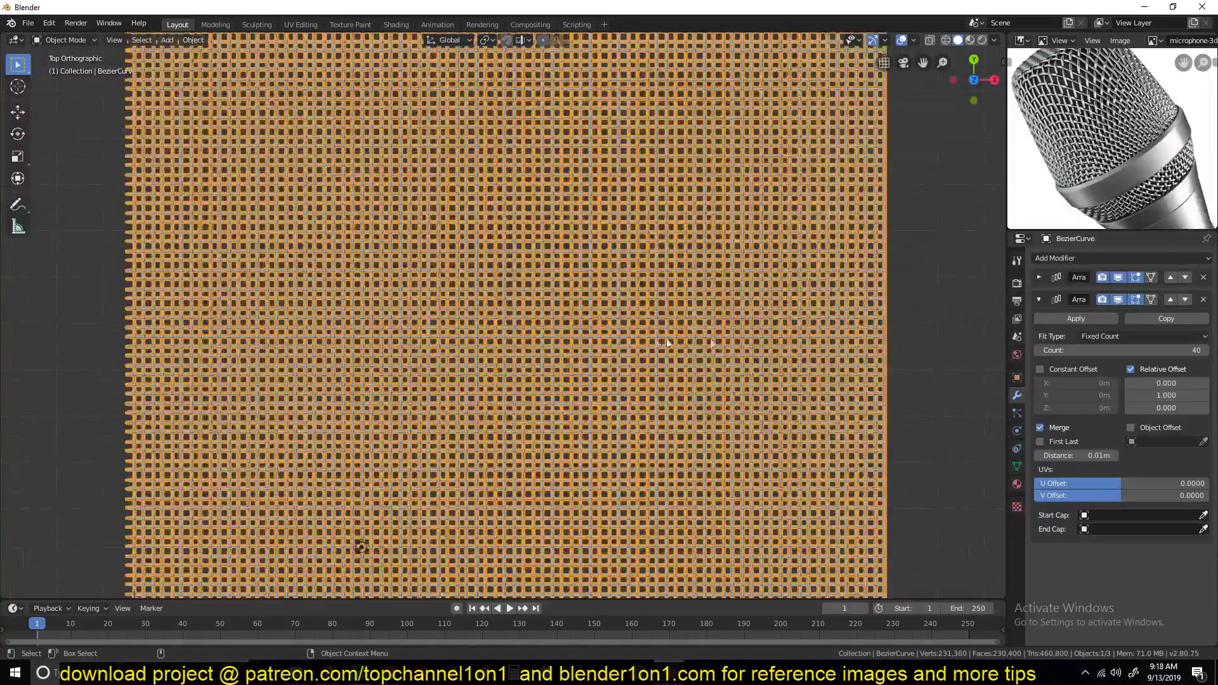
{"action": "scroll", "coordinate": [639, 285], "scroll_direction": "down", "scroll_amount": 5}
{"action": "key", "text": "alt+a"}
Switch the viewport to wireframe display and select the woven grid
{"action": "key", "text": "z"}
{"action": "left_click", "coordinate": [233, 246]}
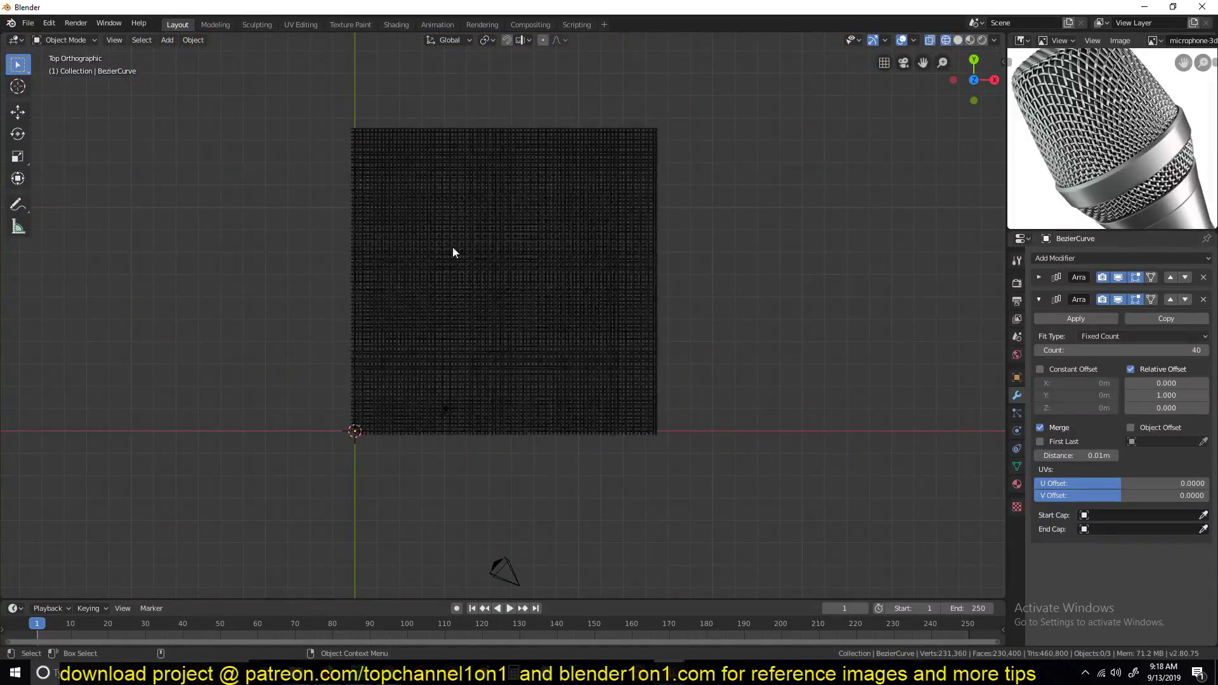
{"action": "middle_click_drag", "start_coordinate": [451, 252], "coordinate": [411, 252], "text": "shift"}
{"action": "key", "text": "shift+a"}
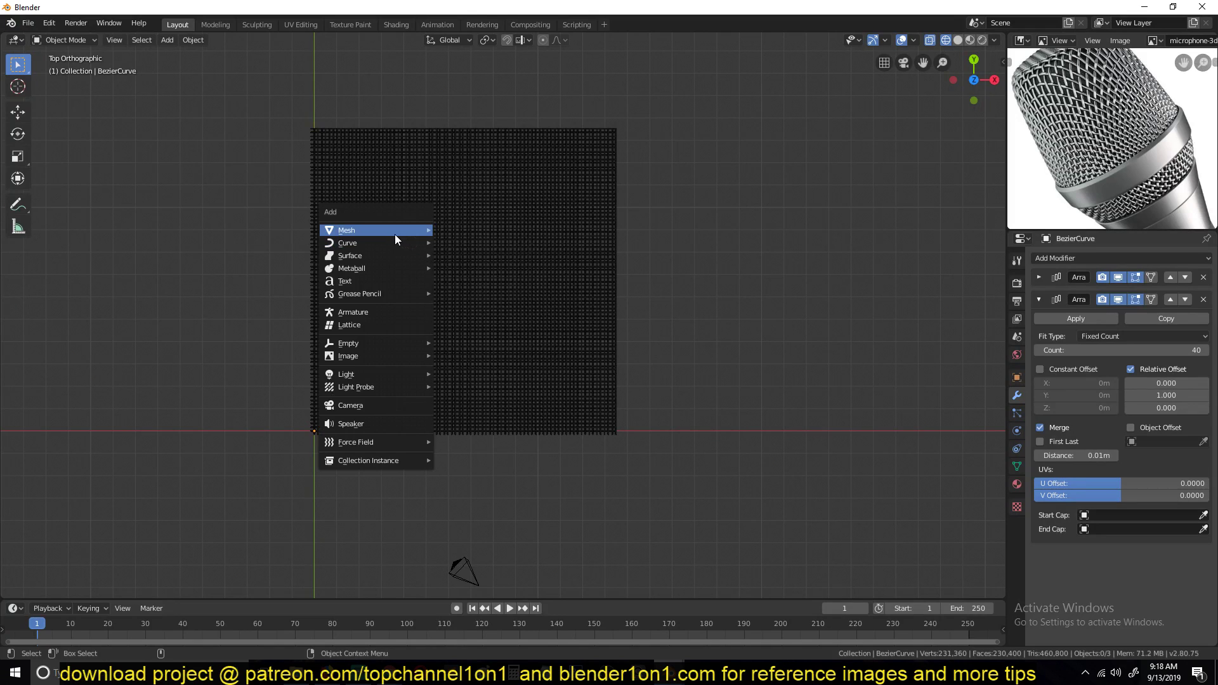
{"action": "mouse_move", "coordinate": [383, 233]}
{"action": "left_click", "coordinate": [497, 291]}
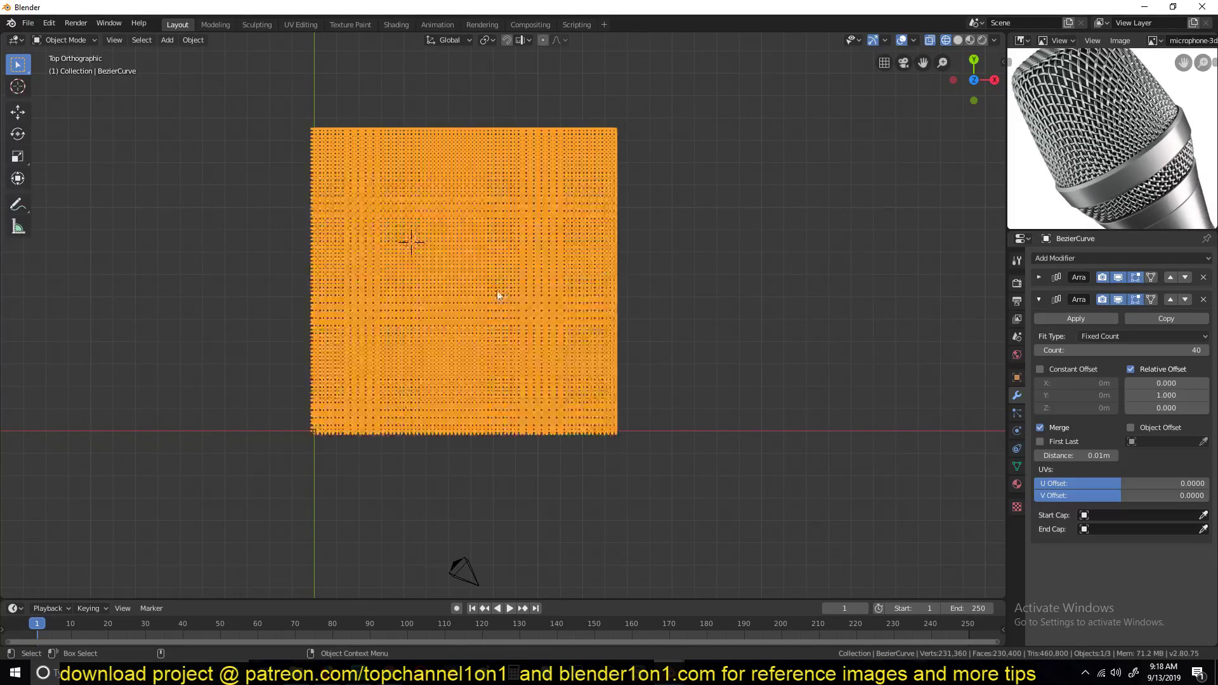
Duplicate the woven grid, place the copy beside the original and delete that copy
{"action": "scroll", "coordinate": [495, 292], "scroll_direction": "down", "scroll_amount": 5}
{"action": "key", "text": "shift+d"}
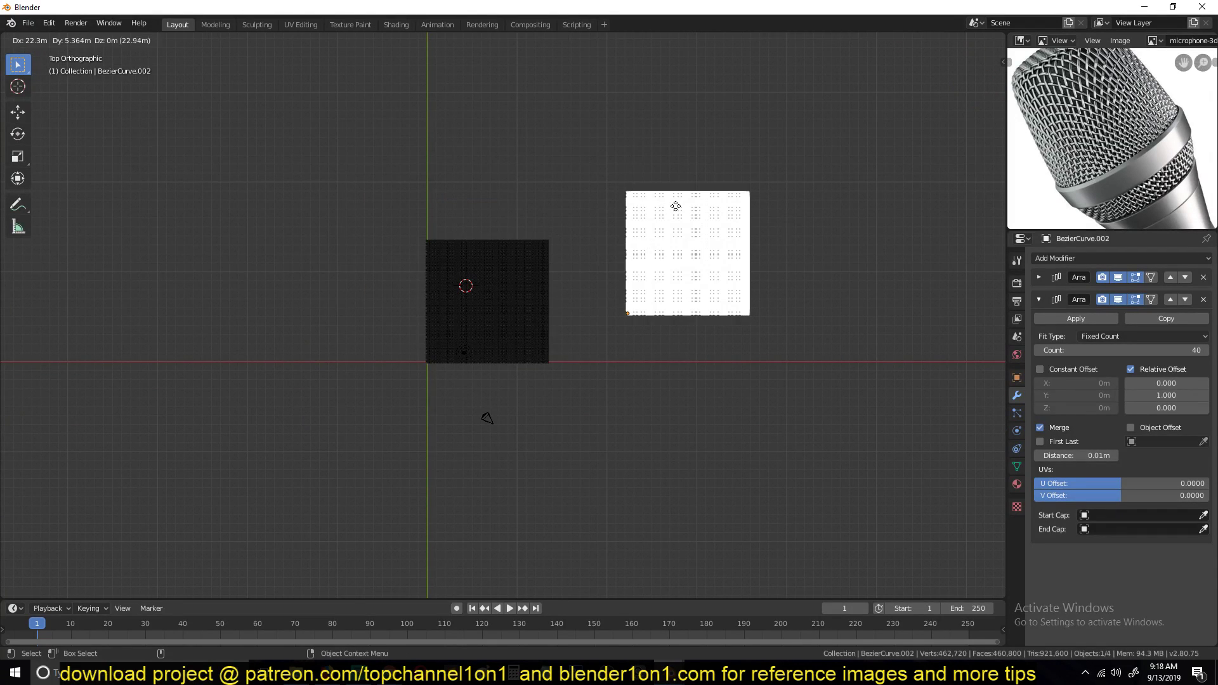
{"action": "left_click", "coordinate": [677, 206]}
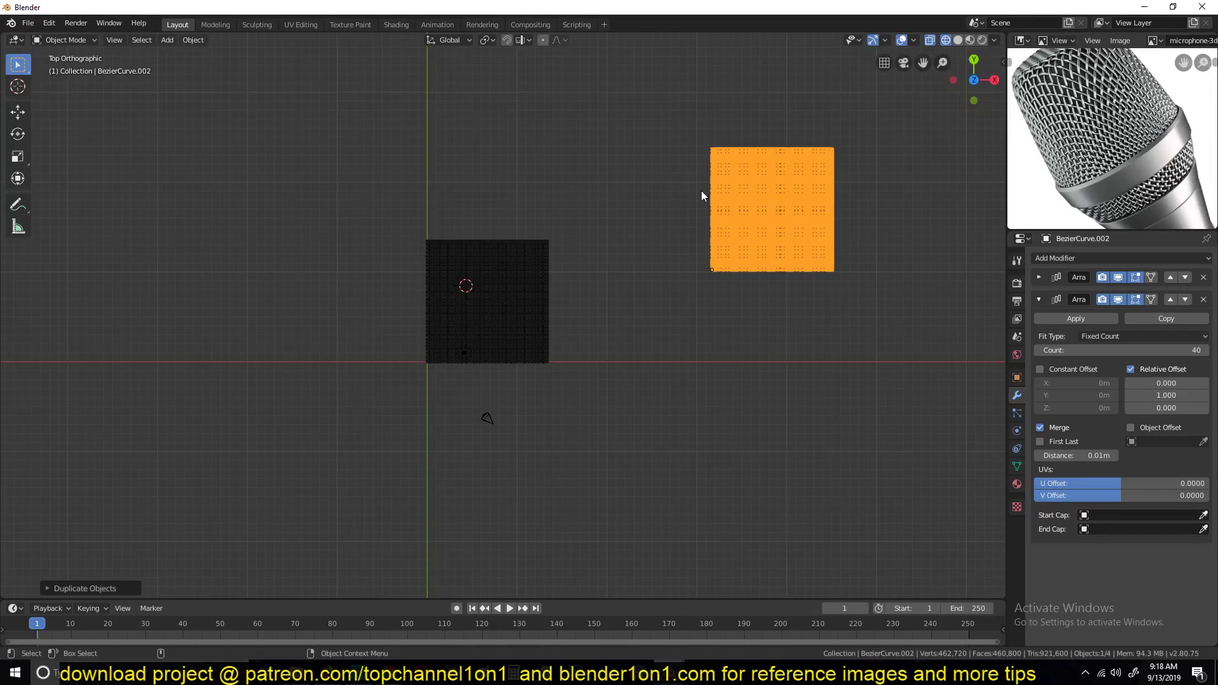
{"action": "key", "text": "x"}
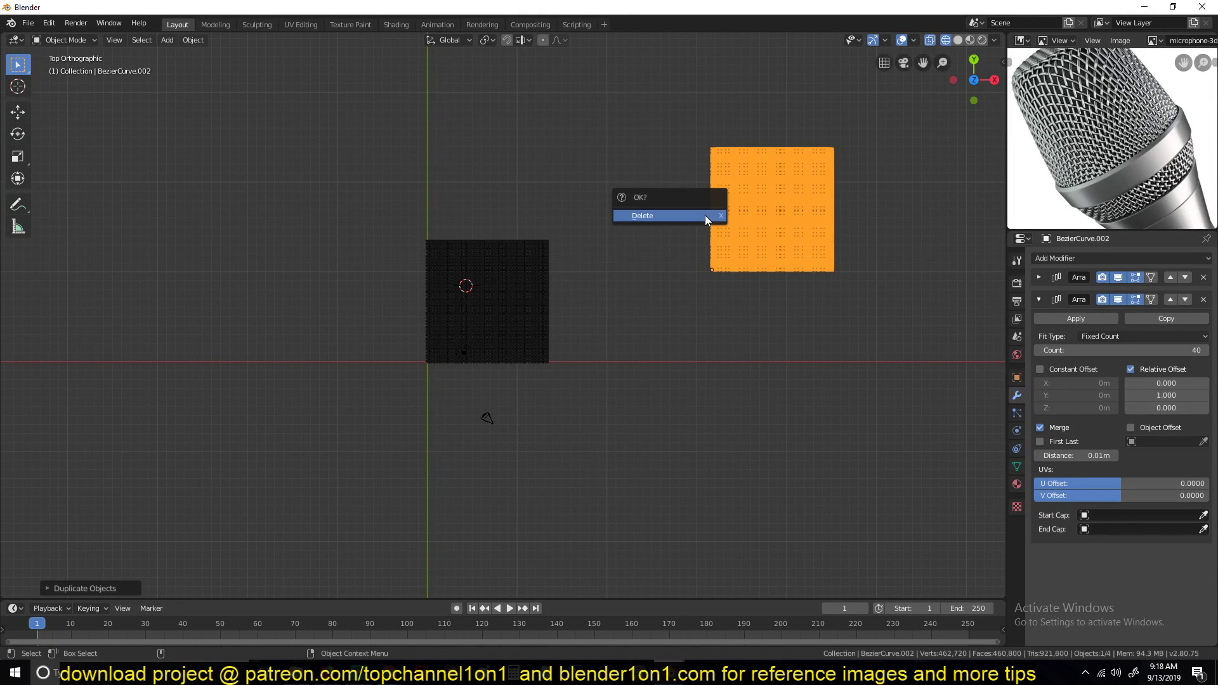
{"action": "left_click", "coordinate": [688, 219]}
Apply both Array modifiers on the woven grid
{"action": "left_click", "coordinate": [481, 289]}
{"action": "scroll", "coordinate": [482, 236], "scroll_direction": "up", "scroll_amount": 5}
{"action": "scroll", "coordinate": [455, 254], "scroll_direction": "down", "scroll_amount": 2}
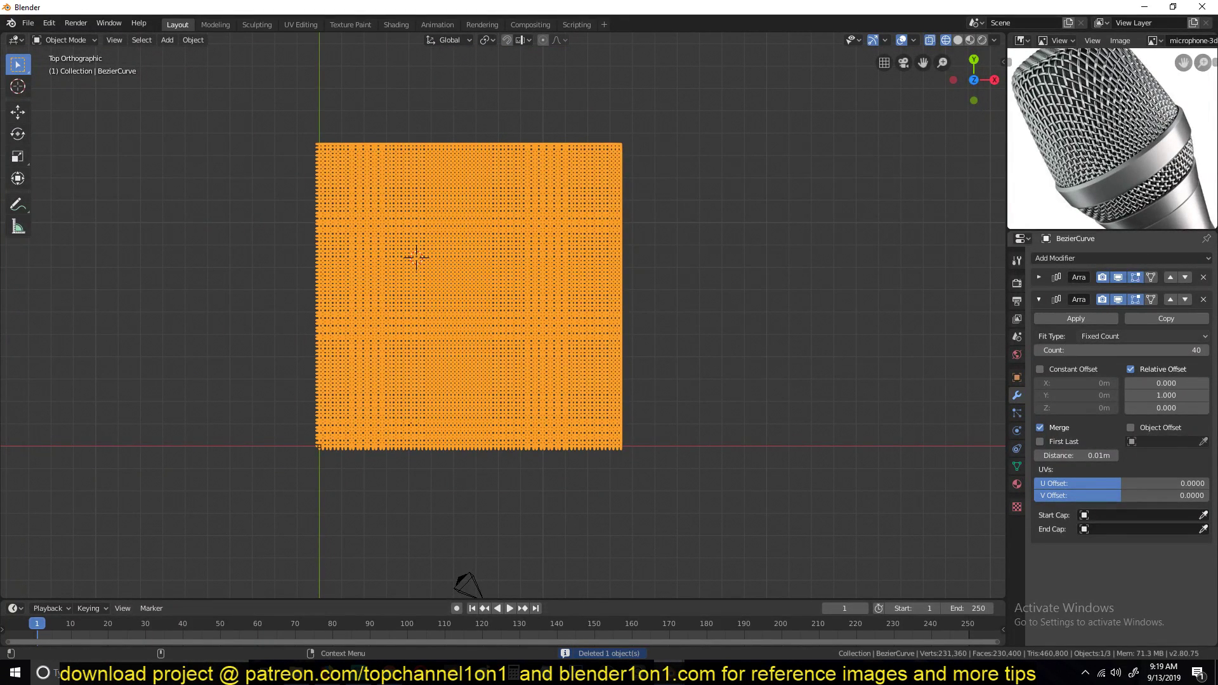
{"action": "left_click", "coordinate": [1037, 279]}
{"action": "left_click", "coordinate": [1045, 293]}
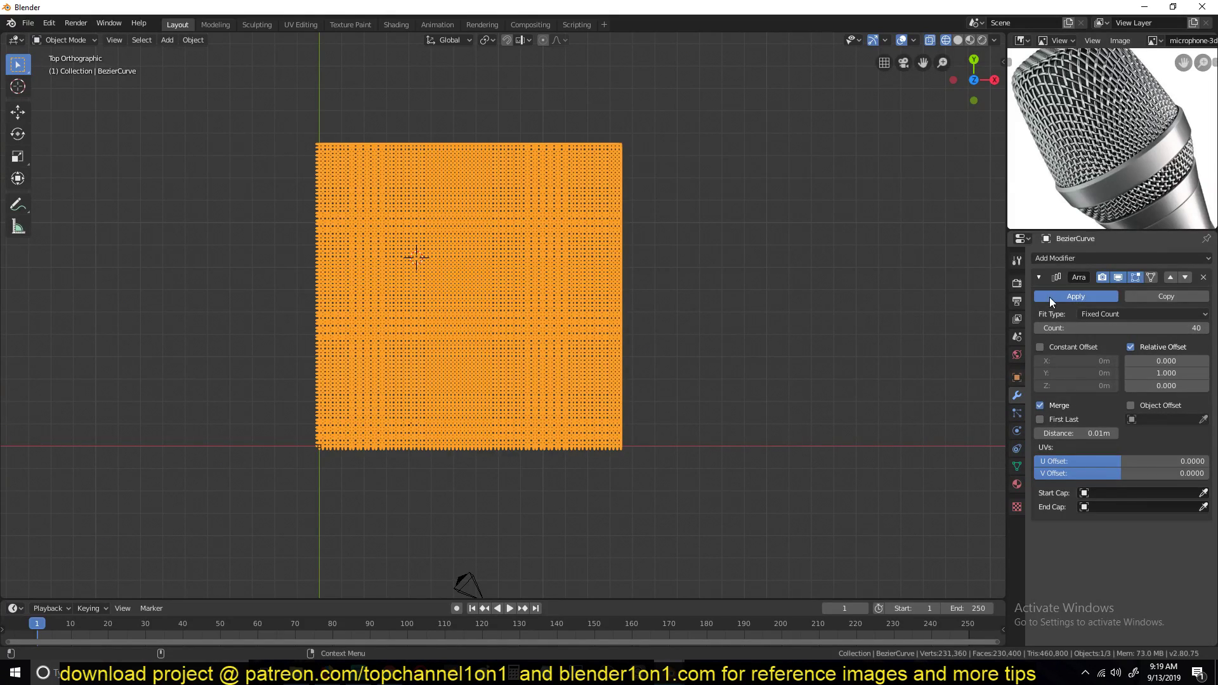
{"action": "left_click", "coordinate": [1049, 296]}
Place the 3D cursor near the middle of the woven grid and return the viewport to solid shading
{"action": "scroll", "coordinate": [509, 259], "scroll_direction": "up", "scroll_amount": 2}
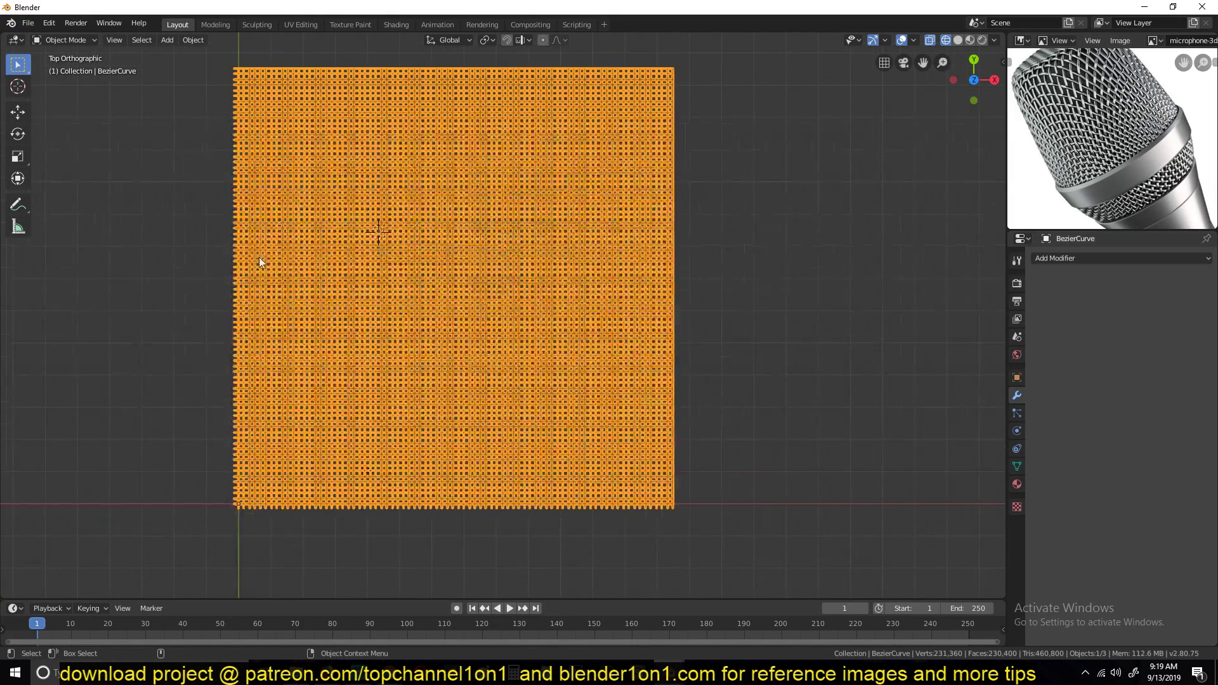
{"action": "key", "text": "alt+a"}
{"action": "right_click", "coordinate": [428, 250], "text": "shift"}
{"action": "key", "text": "shift+a"}
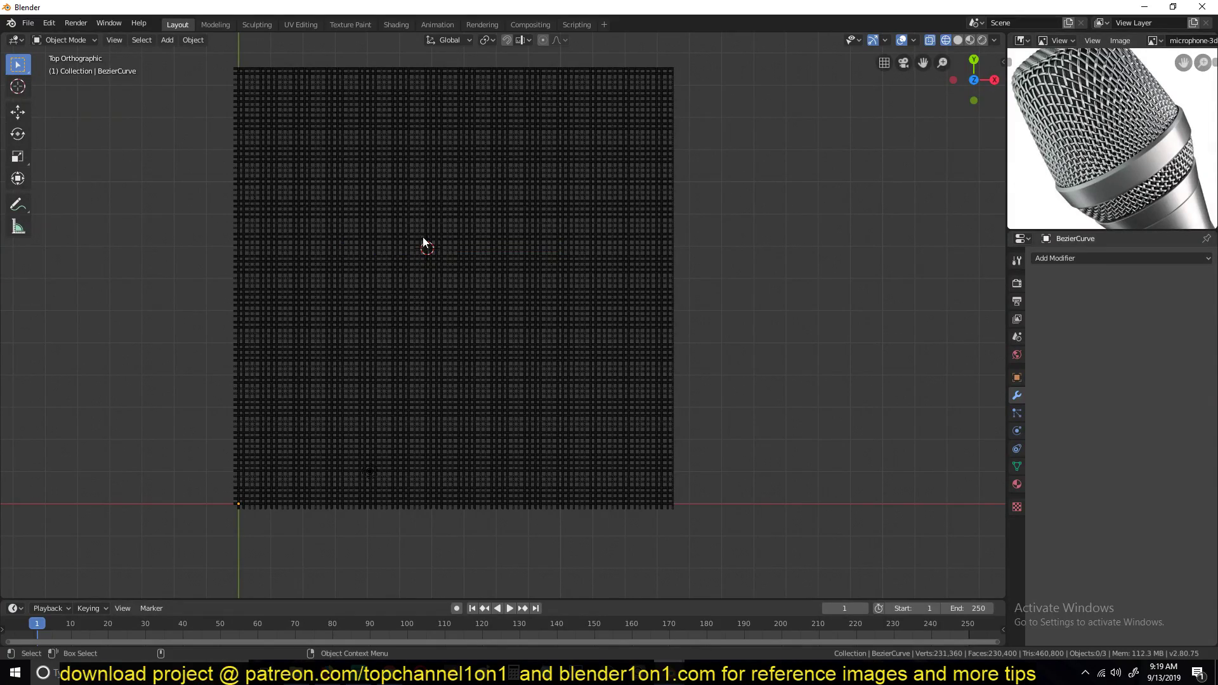
{"action": "left_click", "coordinate": [352, 302]}
{"action": "key", "text": "z"}
{"action": "left_click", "coordinate": [522, 309]}
{"action": "mouse_move", "coordinate": [523, 308]}
{"action": "middle_mouse_down"}
{"action": "mouse_move", "coordinate": [456, 174]}
{"action": "mouse_move", "coordinate": [462, 190]}
{"action": "middle_mouse_up"}
{"action": "key", "text": "alt+a"}
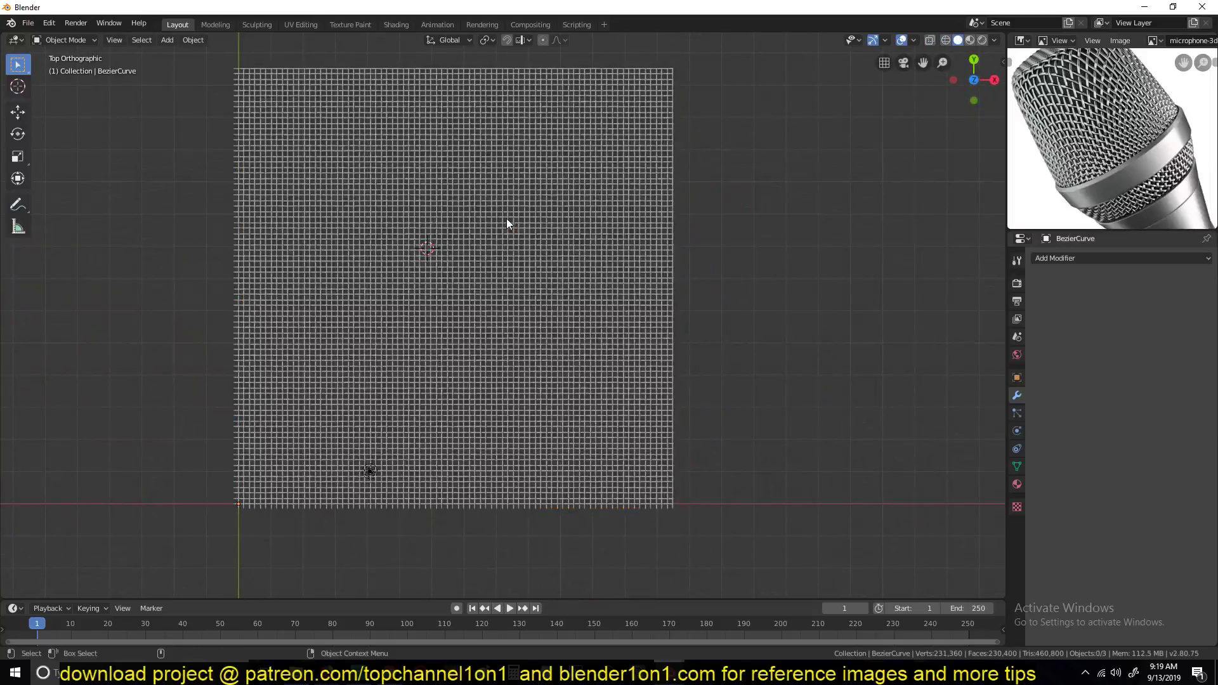
Set the woven grid's origin to its geometry
{"action": "left_click", "coordinate": [310, 219]}
{"action": "right_click", "coordinate": [374, 320]}
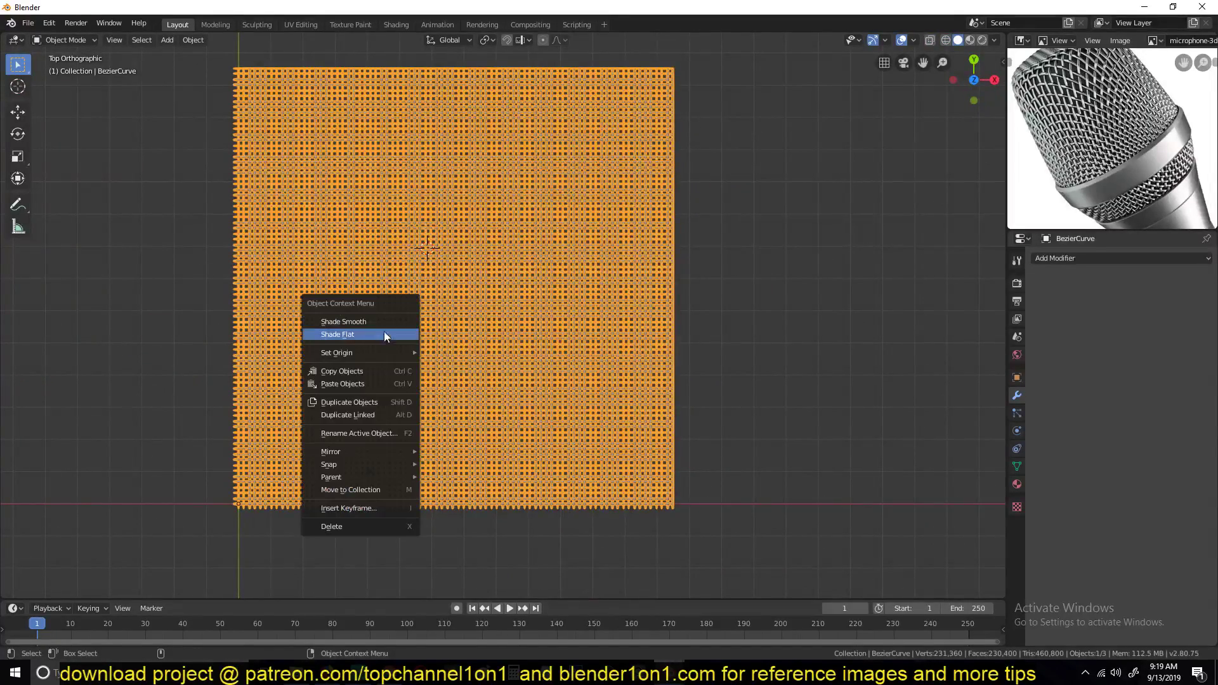
{"action": "mouse_move", "coordinate": [355, 353]}
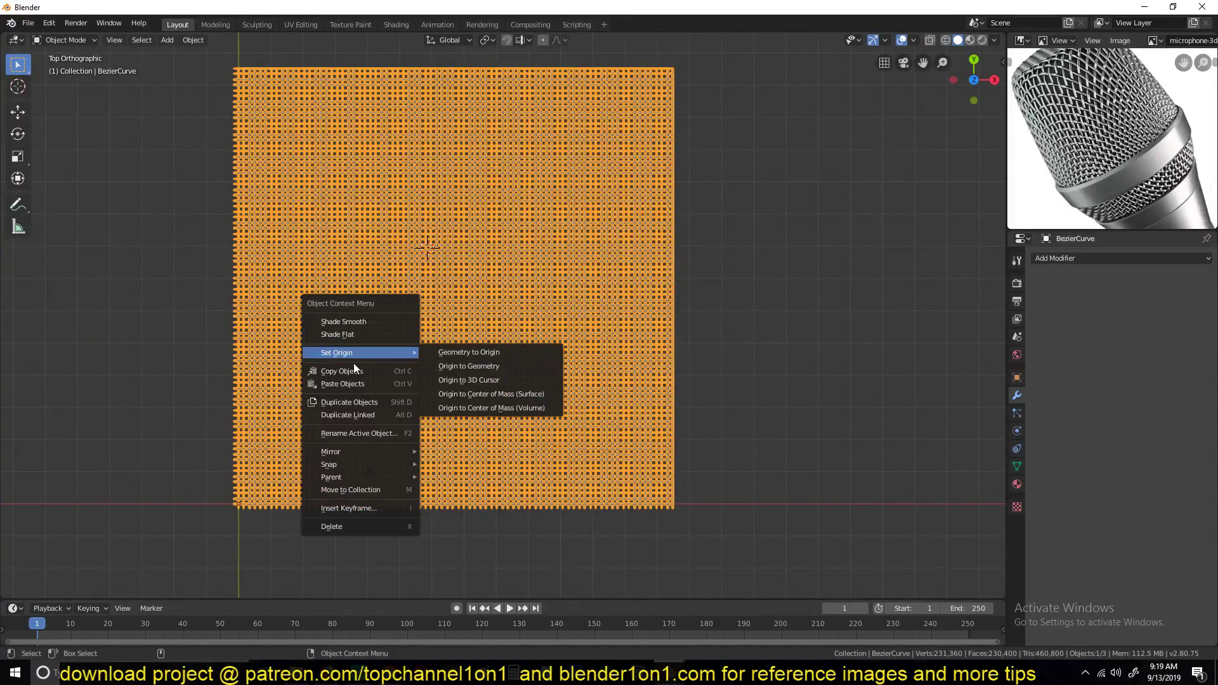
{"action": "left_click", "coordinate": [488, 367]}
Add a mesh circle at the 3D cursor on the woven grid
{"action": "key", "text": "shift+a"}
{"action": "mouse_move", "coordinate": [468, 265]}
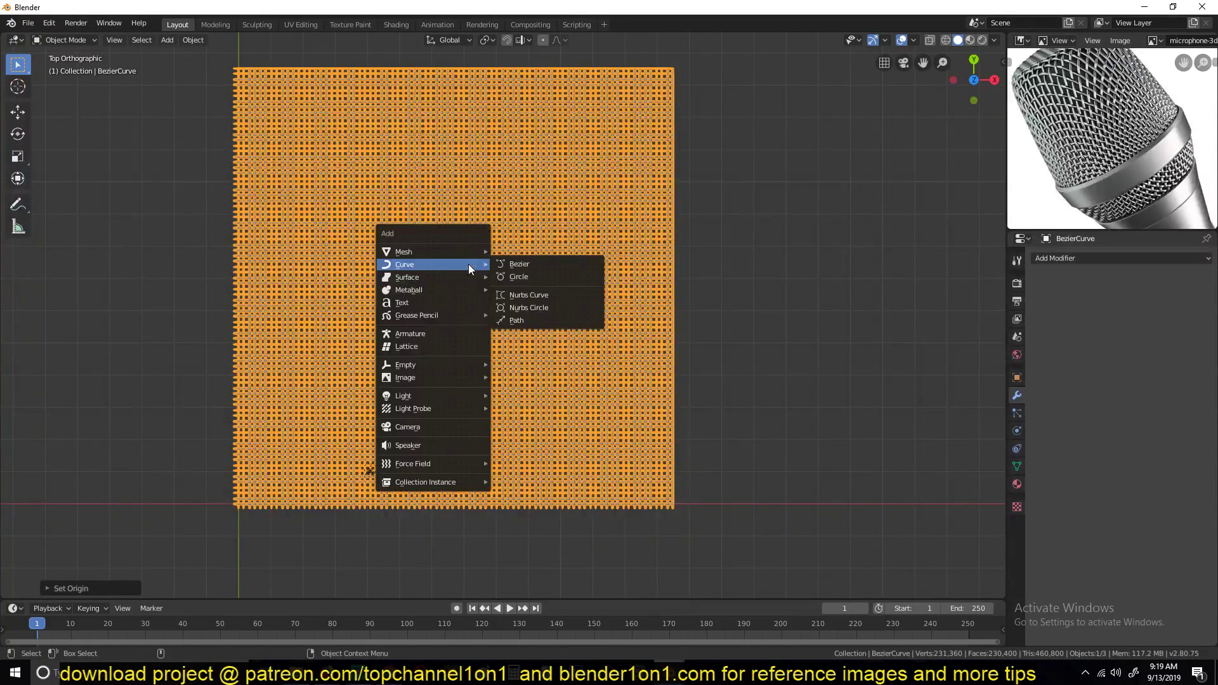
{"action": "mouse_move", "coordinate": [437, 253]}
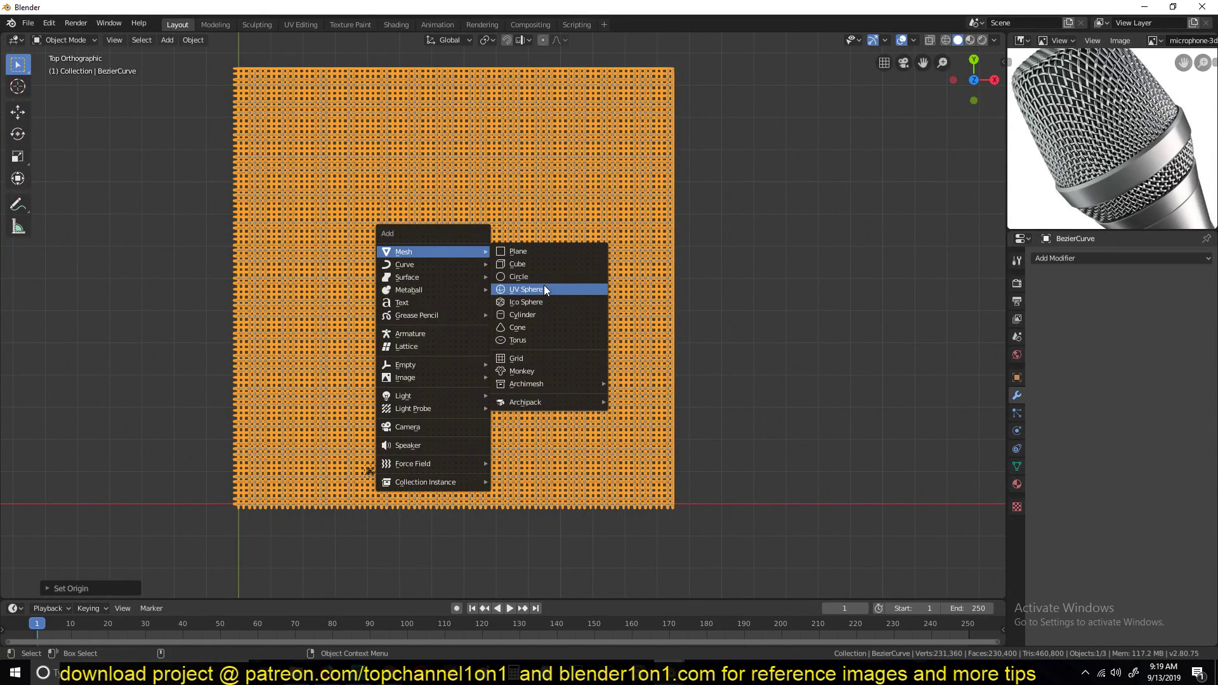
{"action": "left_click", "coordinate": [545, 280]}
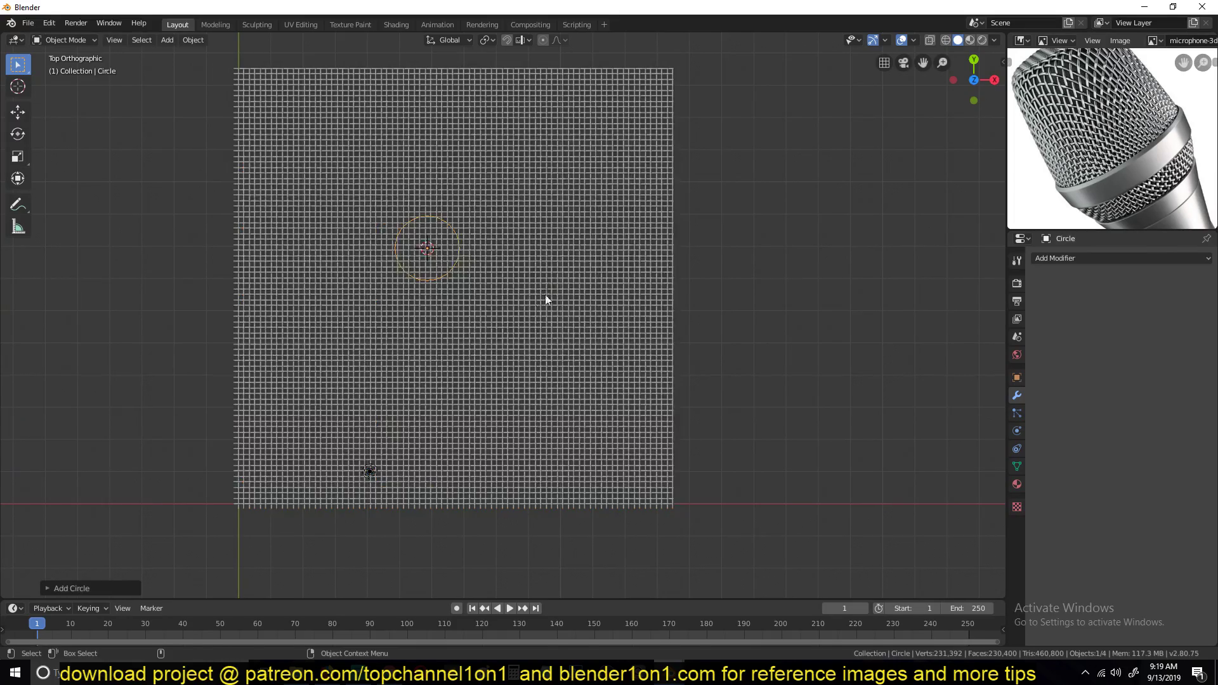
{"action": "left_click", "coordinate": [474, 306]}
{"action": "left_click", "coordinate": [452, 270]}
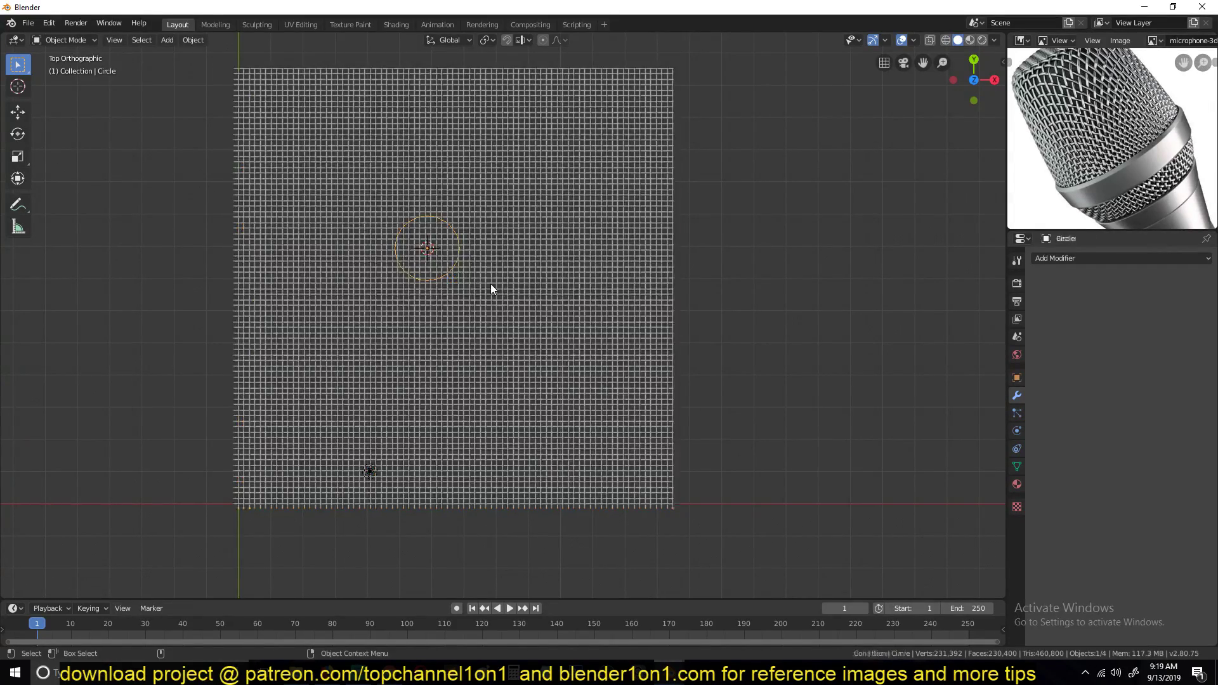
Snap the 3D cursor to the woven grid's origin and snap the circle to the cursor
{"action": "left_click", "coordinate": [490, 285]}
{"action": "key", "text": "shift+s"}
{"action": "left_click", "coordinate": [501, 372]}
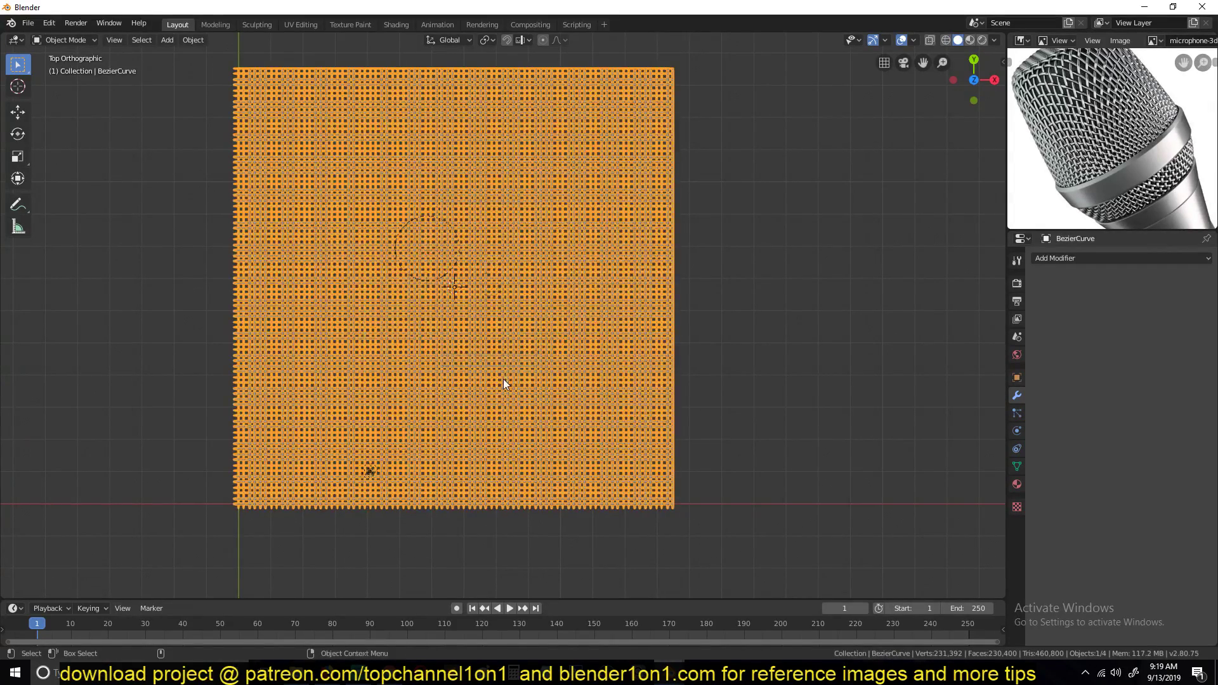
{"action": "left_click", "coordinate": [447, 275]}
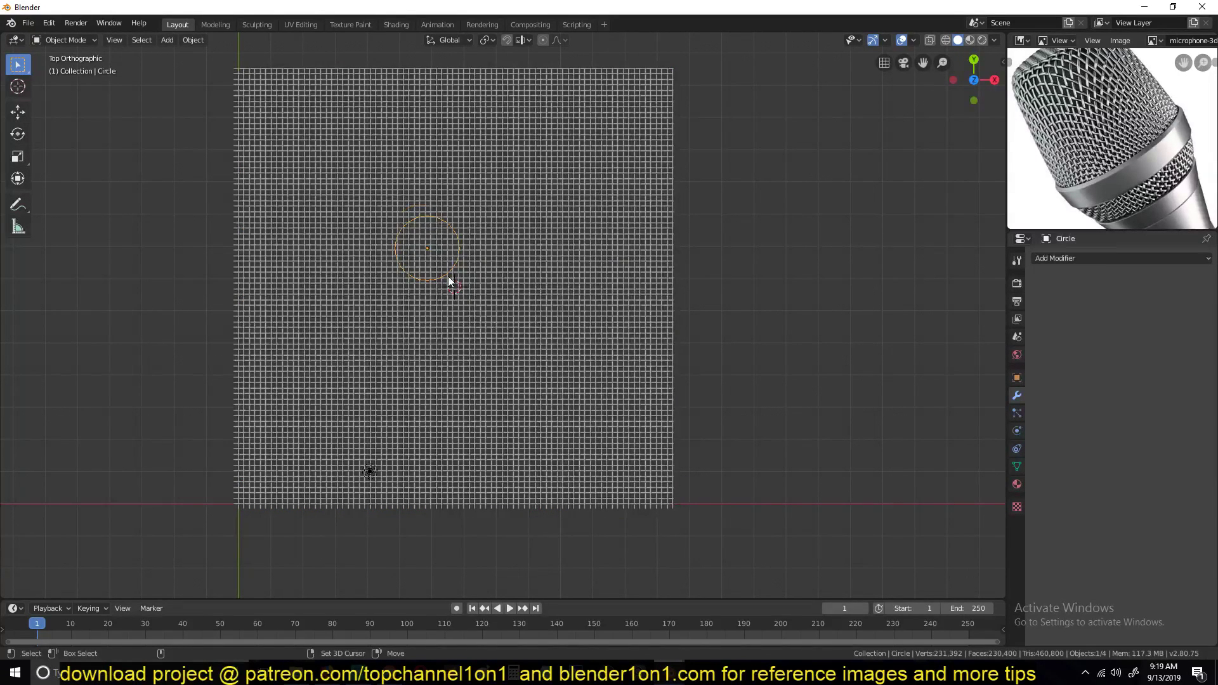
{"action": "key", "text": "shift+s"}
{"action": "left_click", "coordinate": [449, 176]}
Scale the circle up to fit just inside the square grid and lower it about 0.14 m along Z
{"action": "key", "text": "s"}
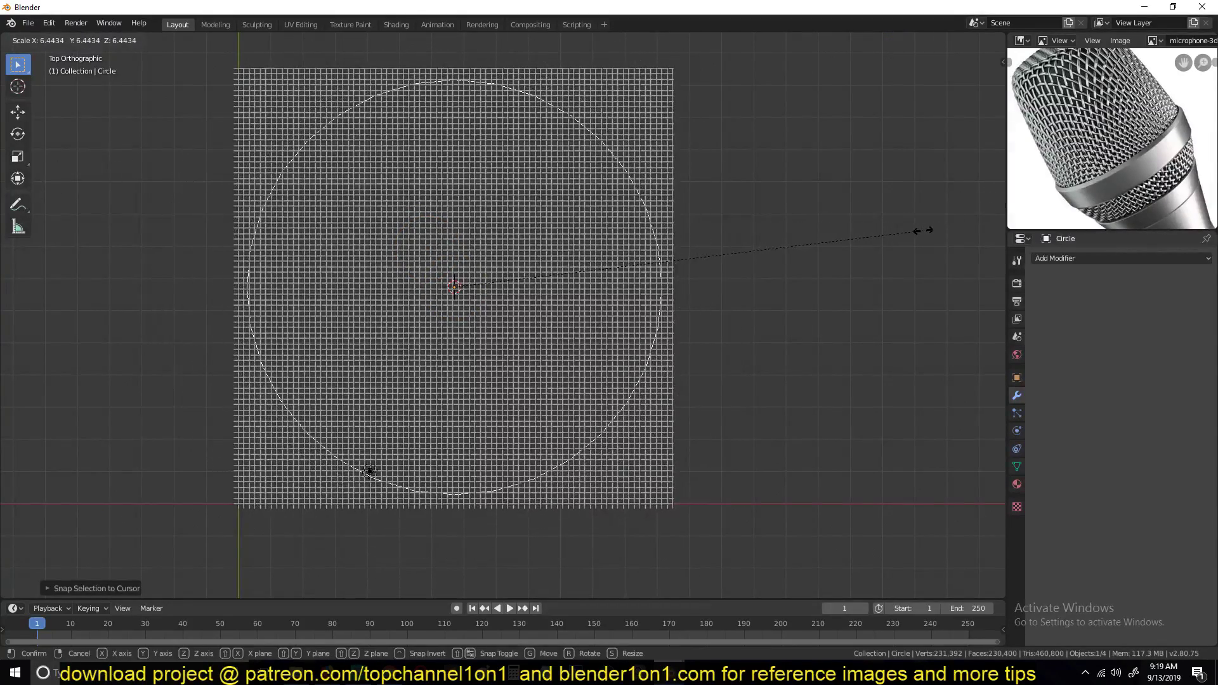
{"action": "left_click", "coordinate": [904, 233]}
{"action": "middle_click_drag", "start_coordinate": [904, 233], "coordinate": [708, 200]}
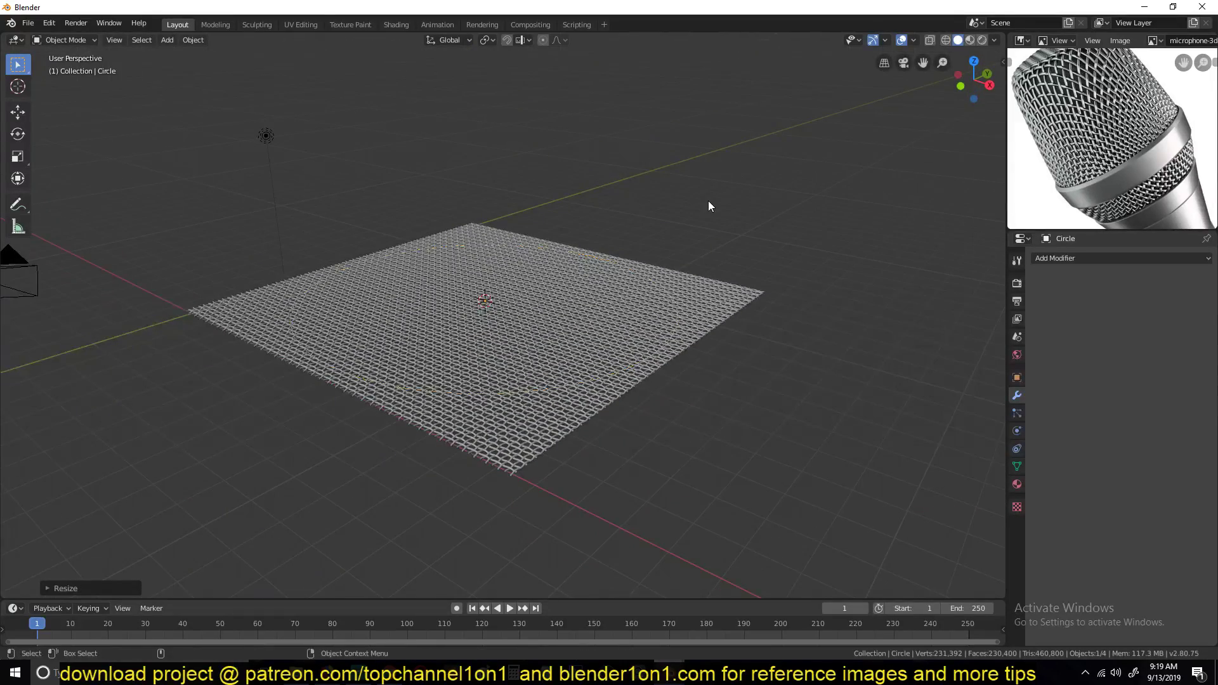
{"action": "key", "text": "g"}
{"action": "key", "text": "z"}
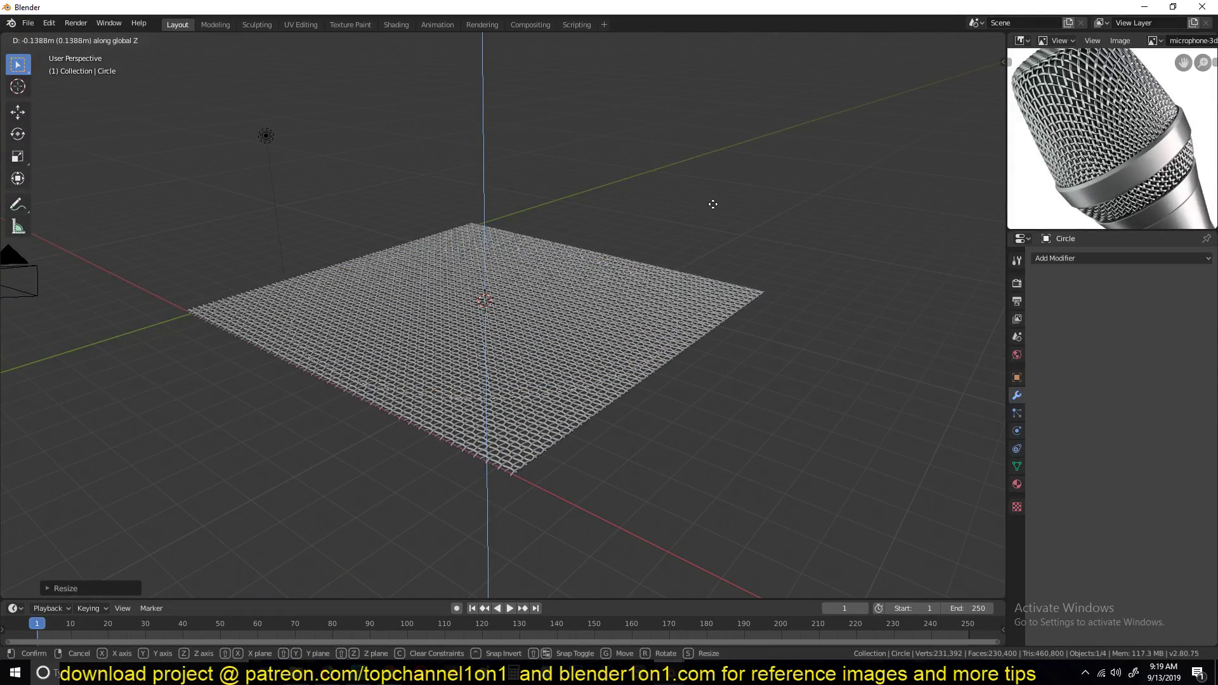
{"action": "left_click", "coordinate": [713, 205]}
Fill the circle's vertices with a face in Edit Mode
{"action": "key", "text": "Tab"}
{"action": "middle_click_drag", "start_coordinate": [713, 207], "coordinate": [714, 137]}
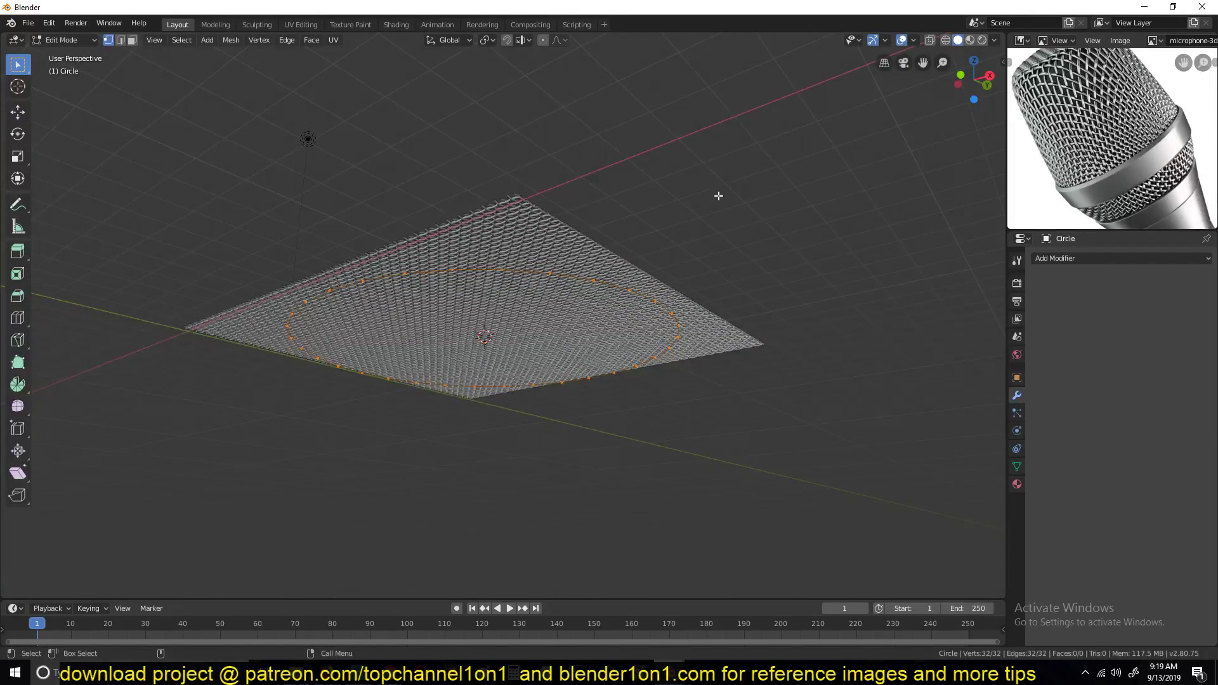
{"action": "key", "text": "f"}
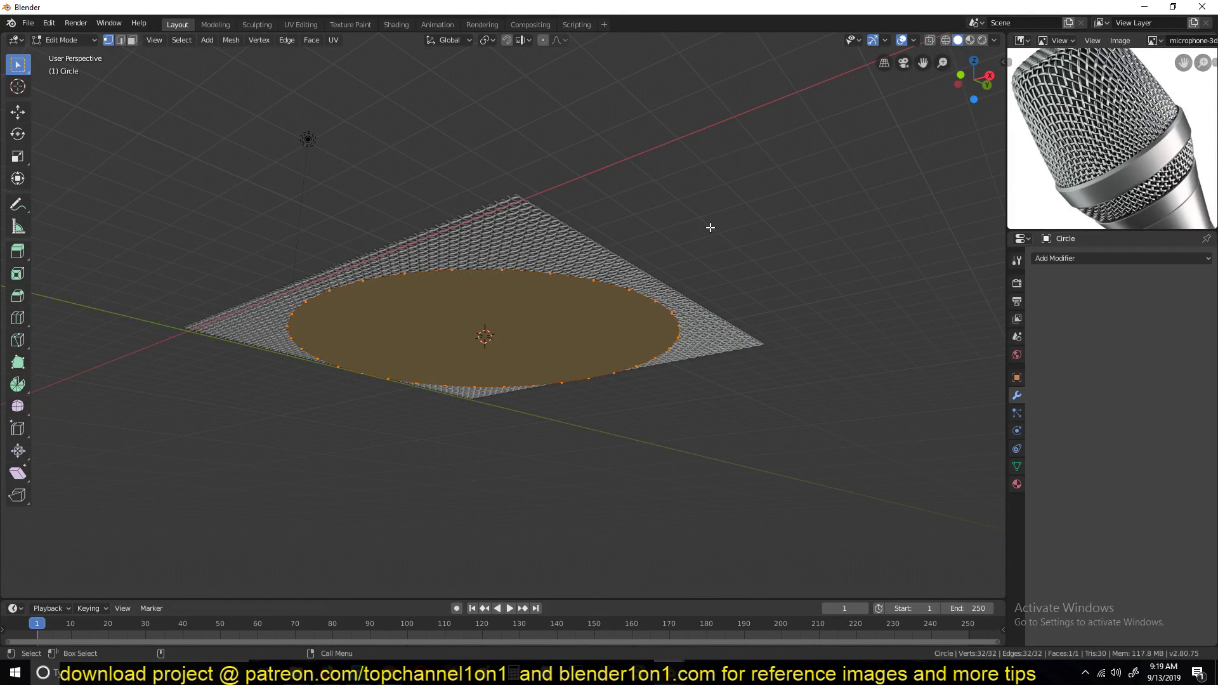
{"action": "middle_click_drag", "start_coordinate": [710, 226], "coordinate": [696, 190]}
Inset the disc's face seven times into concentric rings down to a small central face
{"action": "key", "text": "i"}
{"action": "left_click", "coordinate": [770, 201]}
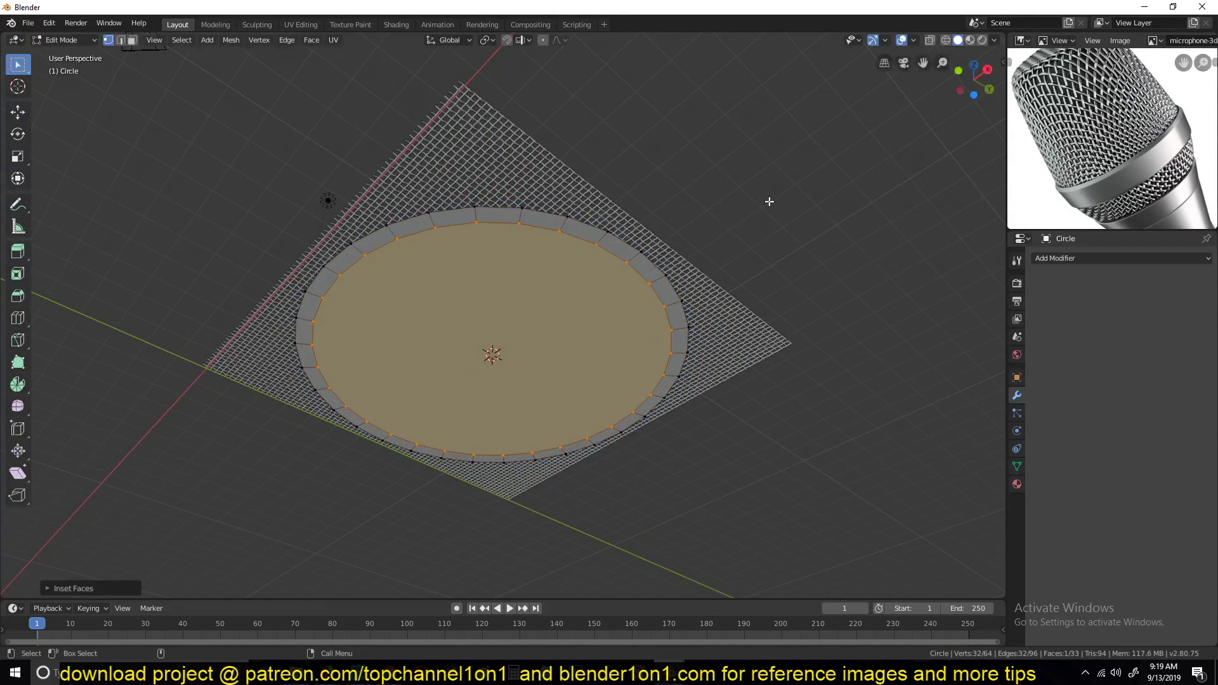
{"action": "key", "text": "i"}
{"action": "left_click", "coordinate": [753, 220]}
{"action": "key", "text": "i"}
{"action": "left_click", "coordinate": [724, 245]}
{"action": "key", "text": "i"}
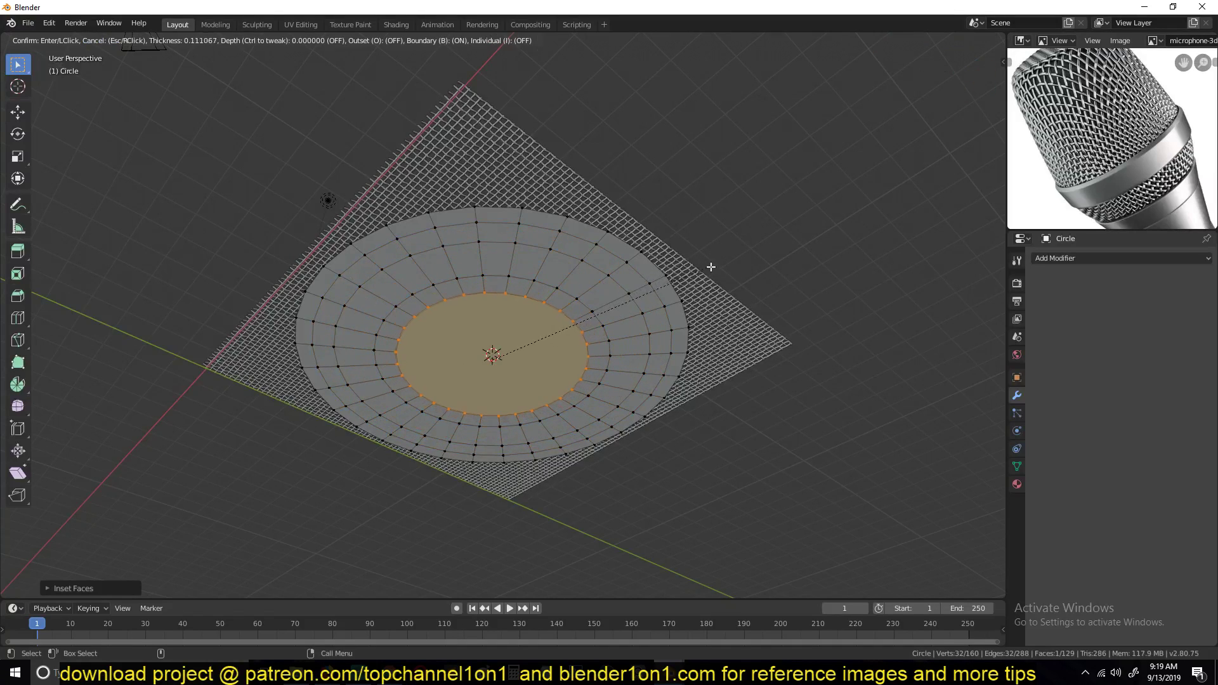
{"action": "left_click", "coordinate": [705, 271]}
{"action": "key", "text": "i"}
{"action": "left_click", "coordinate": [687, 285]}
{"action": "key", "text": "i"}
{"action": "left_click", "coordinate": [654, 309]}
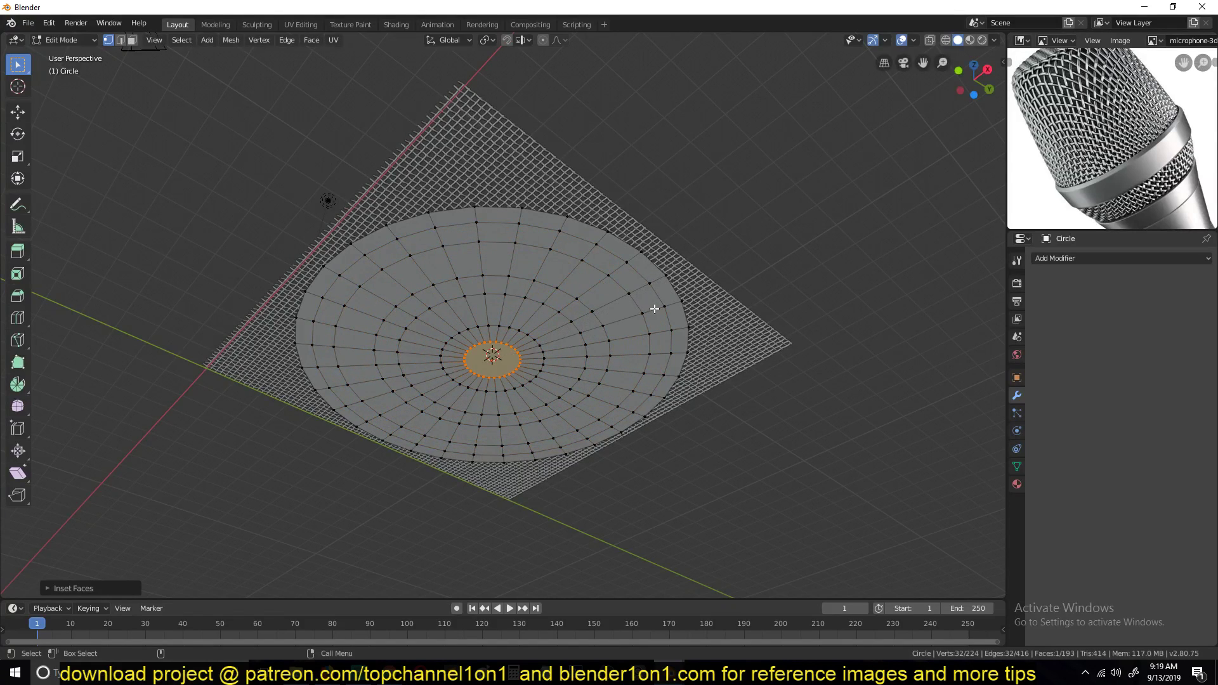
{"action": "key", "text": "i"}
{"action": "left_click", "coordinate": [644, 319]}
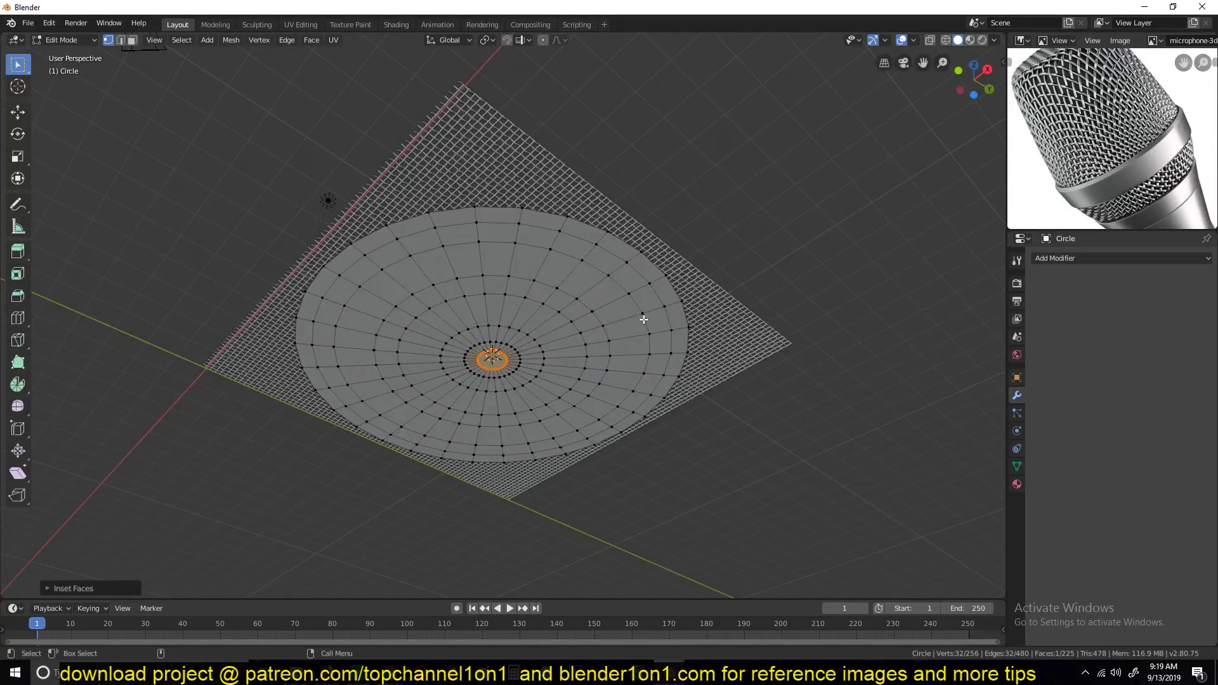
Add one circular loop cut between the disc's inner rings and compare the disc with the woven grid
{"action": "key", "text": "ctrl+r"}
{"action": "left_click", "coordinate": [548, 323]}
{"action": "left_click", "coordinate": [545, 319]}
{"action": "key", "text": "Tab"}
{"action": "middle_click_drag", "start_coordinate": [502, 252], "coordinate": [661, 321]}
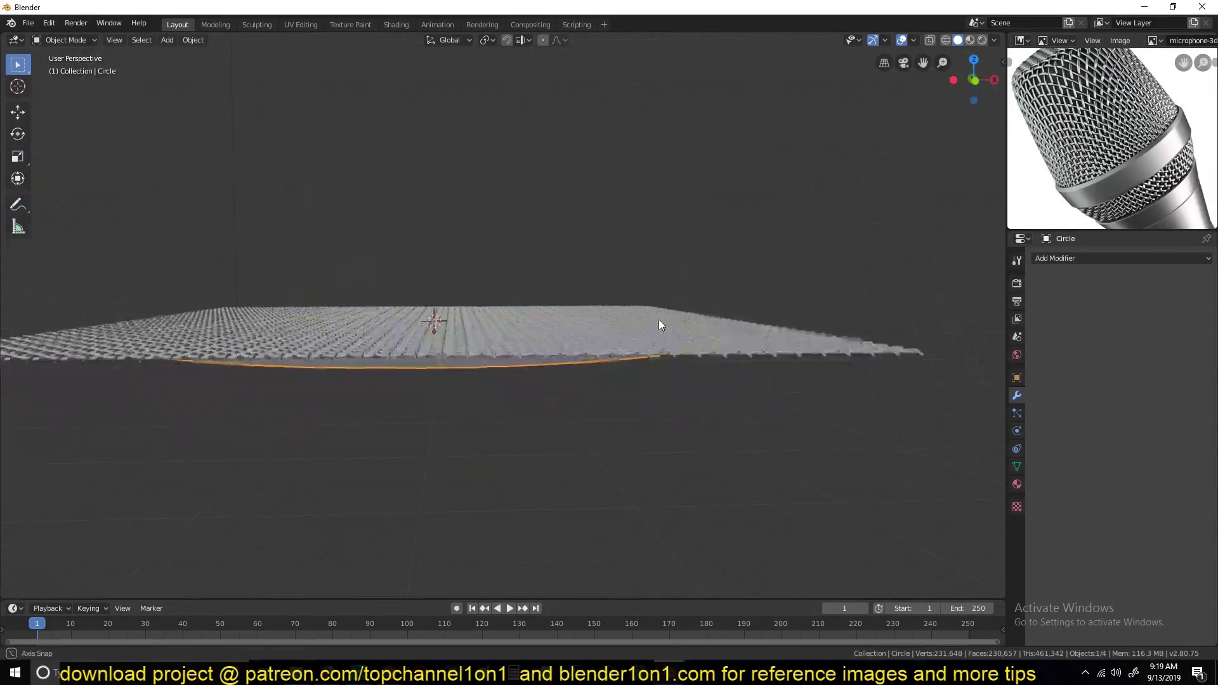
{"action": "key", "text": "Tab"}
{"action": "middle_click_drag", "start_coordinate": [642, 237], "coordinate": [677, 207]}
{"action": "key", "text": "Tab"}
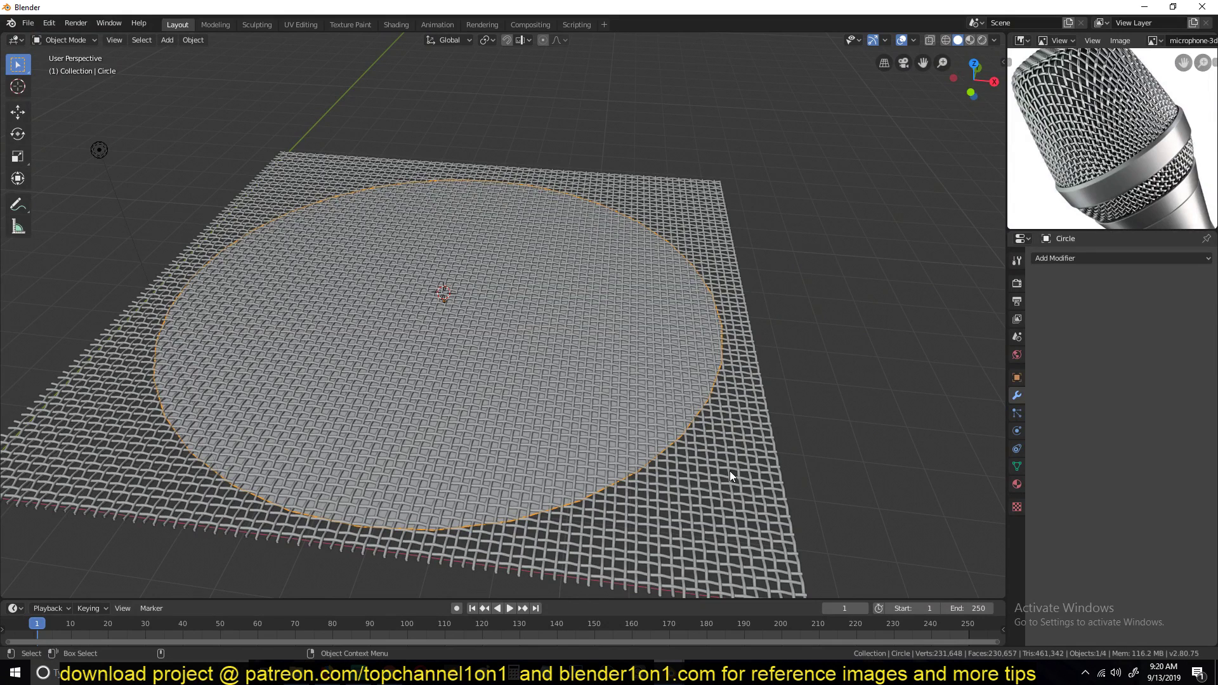
Extrude all of the disc's faces upward through the woven grid to form a thin slab
{"action": "middle_click_drag", "start_coordinate": [681, 508], "coordinate": [620, 326]}
{"action": "key", "text": "Tab"}
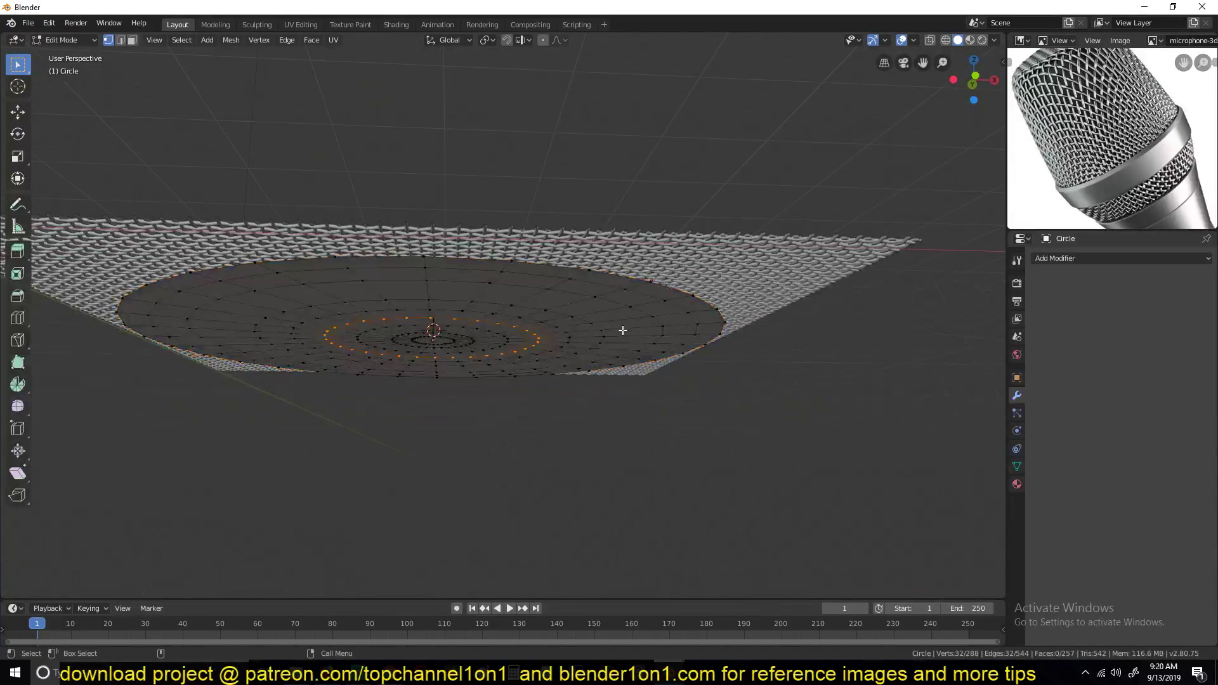
{"action": "key", "text": "a"}
{"action": "key", "text": "e"}
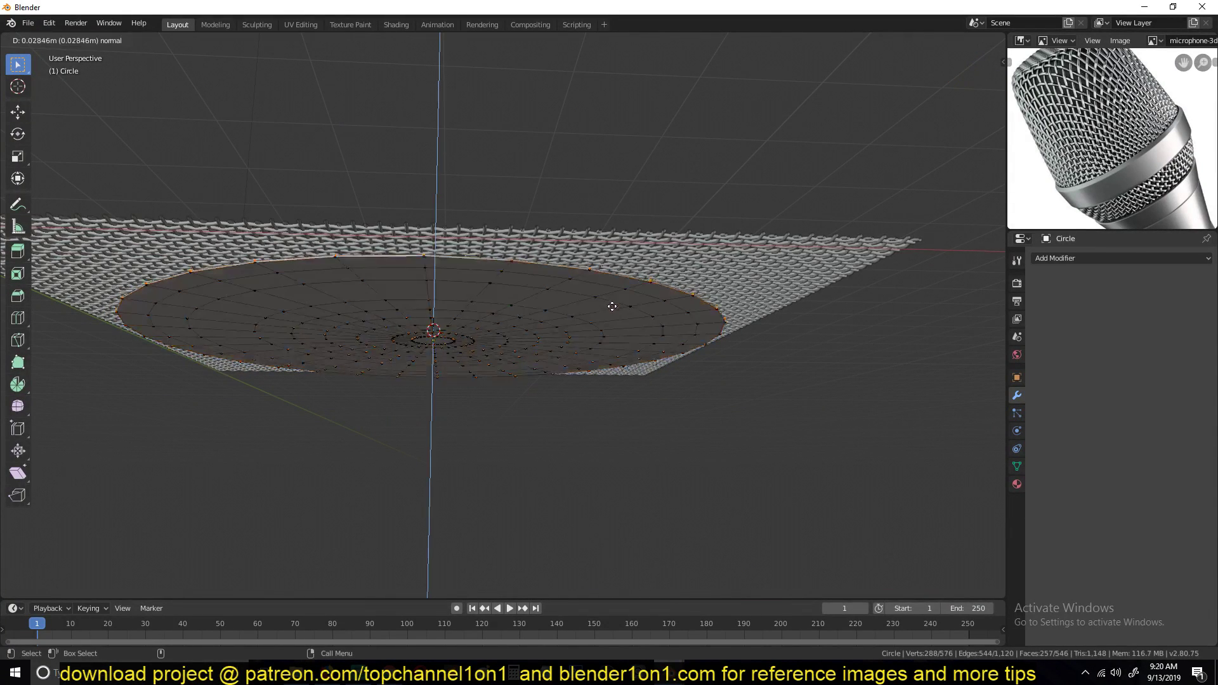
{"action": "left_click", "coordinate": [618, 288]}
{"action": "key", "text": "Tab"}
{"action": "middle_click_drag", "start_coordinate": [618, 318], "coordinate": [763, 357]}
Select the woven grid and set the viewport shading color to Random to distinguish it from the disc
{"action": "left_click", "coordinate": [762, 357]}
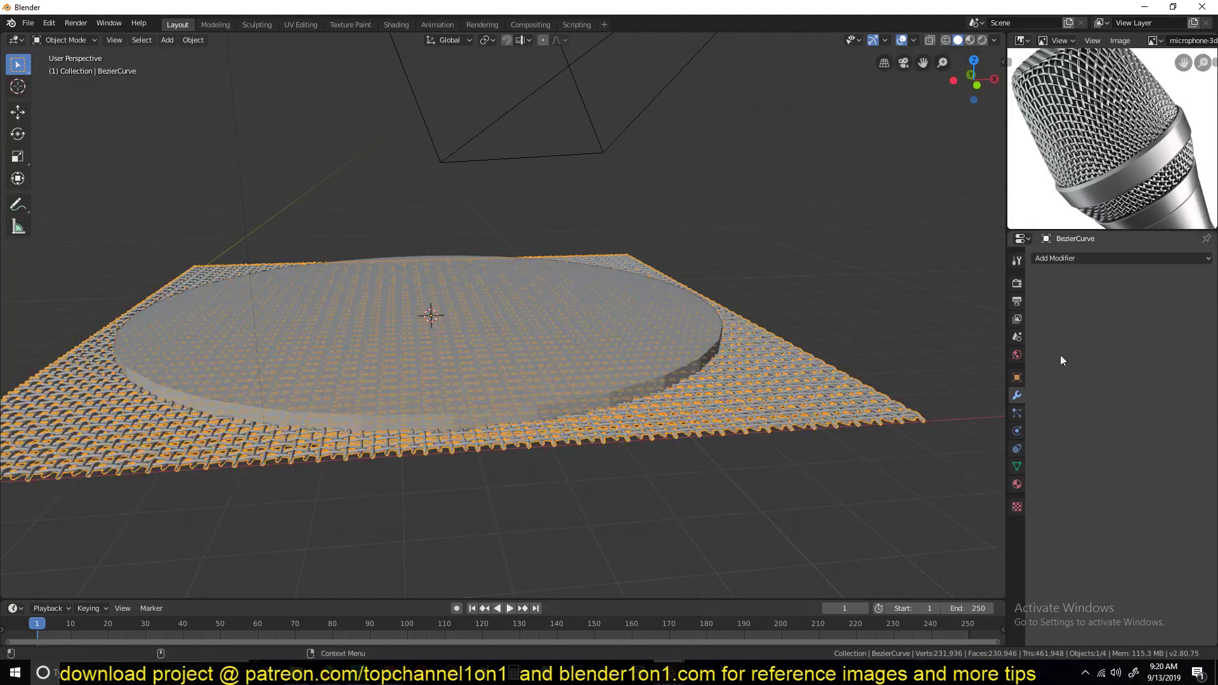
{"action": "left_click", "coordinate": [993, 40]}
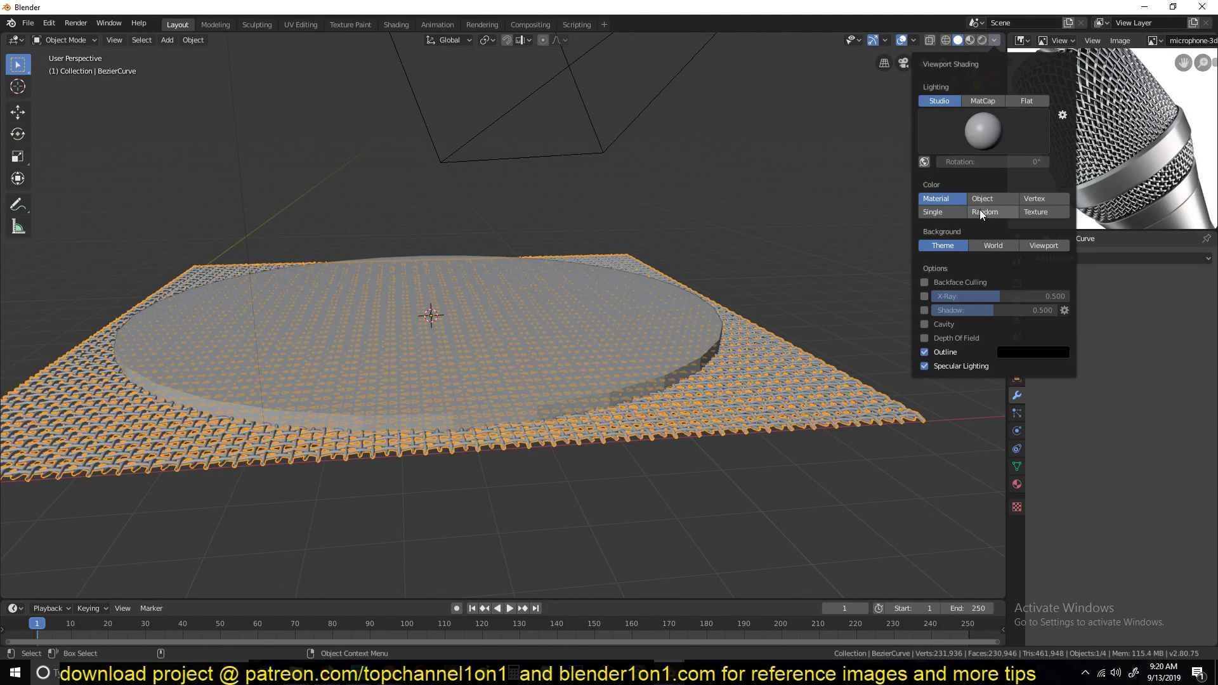
{"action": "left_click", "coordinate": [980, 209]}
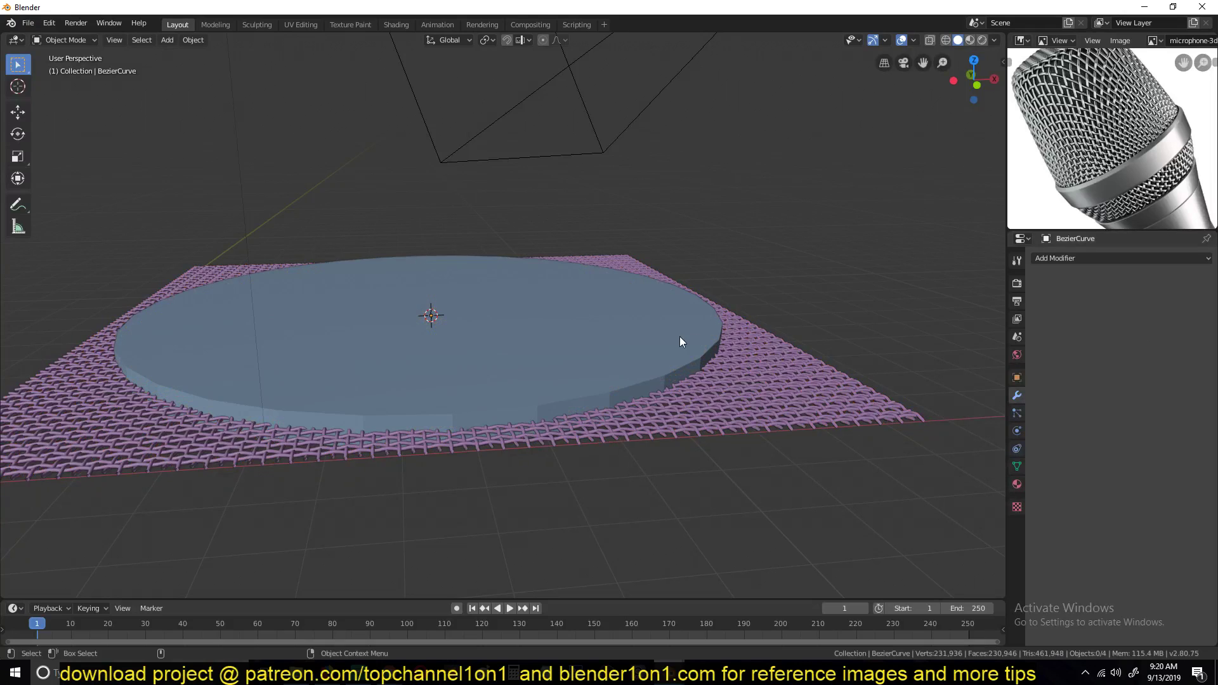
Add a Boolean modifier to the woven grid with the disc Circle as its object
{"action": "left_click", "coordinate": [1076, 259]}
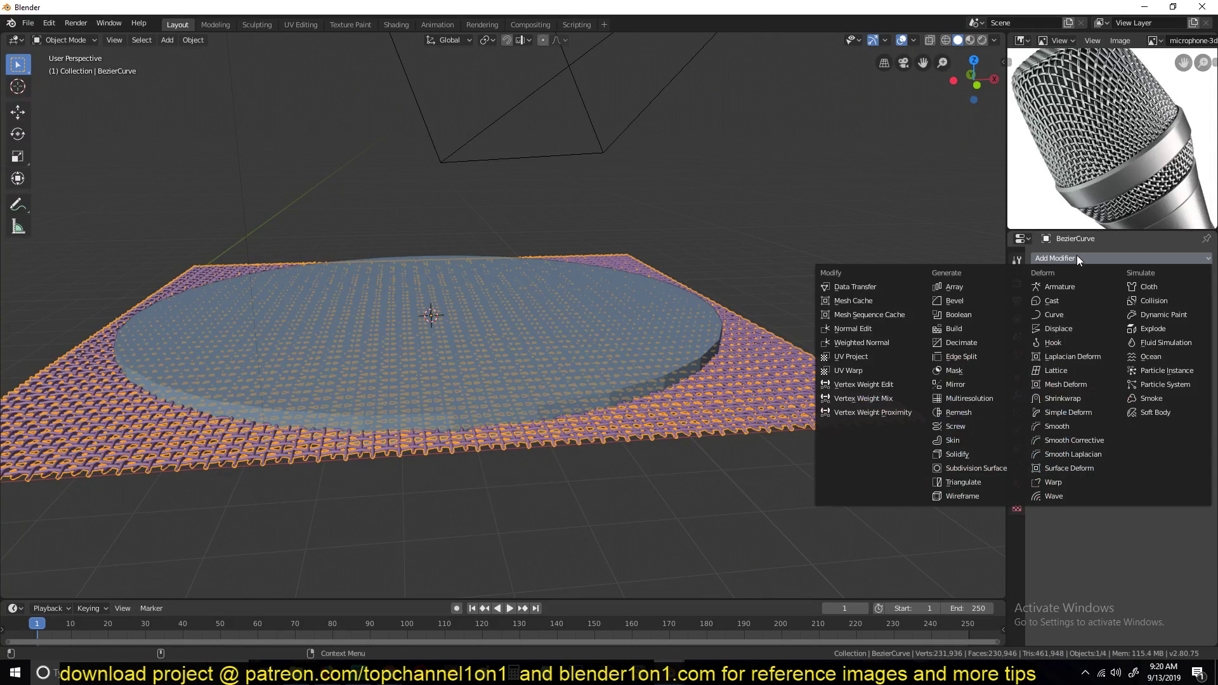
{"action": "left_click", "coordinate": [958, 315]}
{"action": "left_click", "coordinate": [1202, 329]}
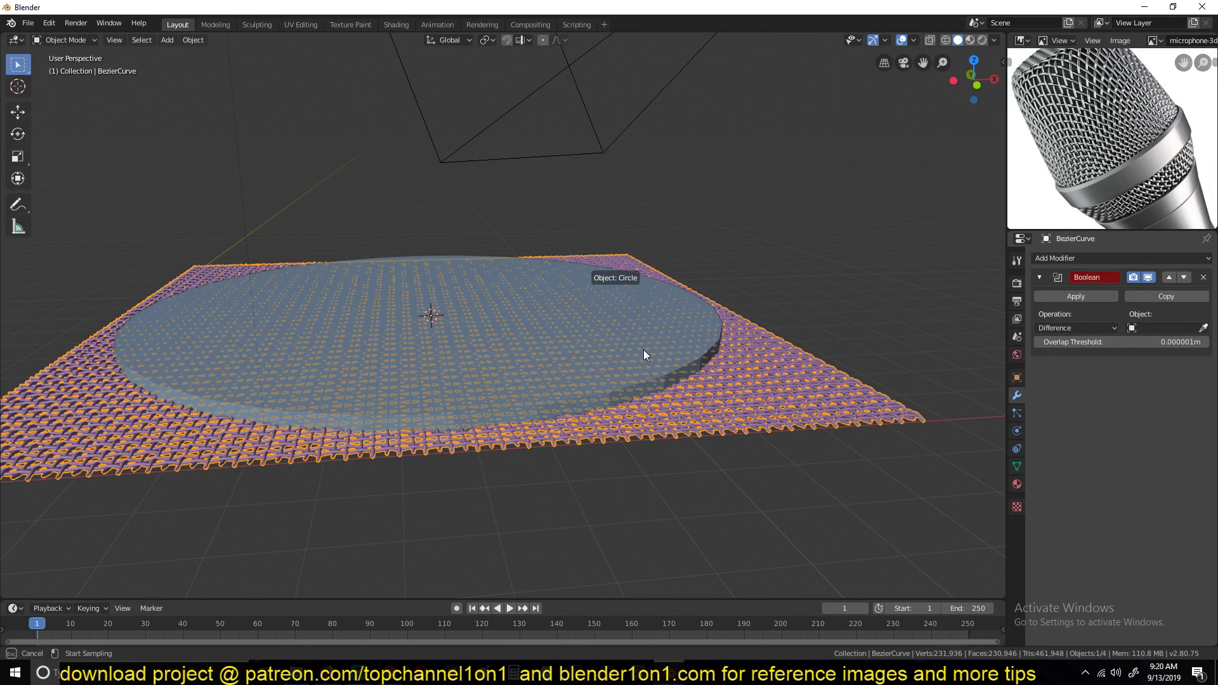
{"action": "left_click", "coordinate": [662, 337]}
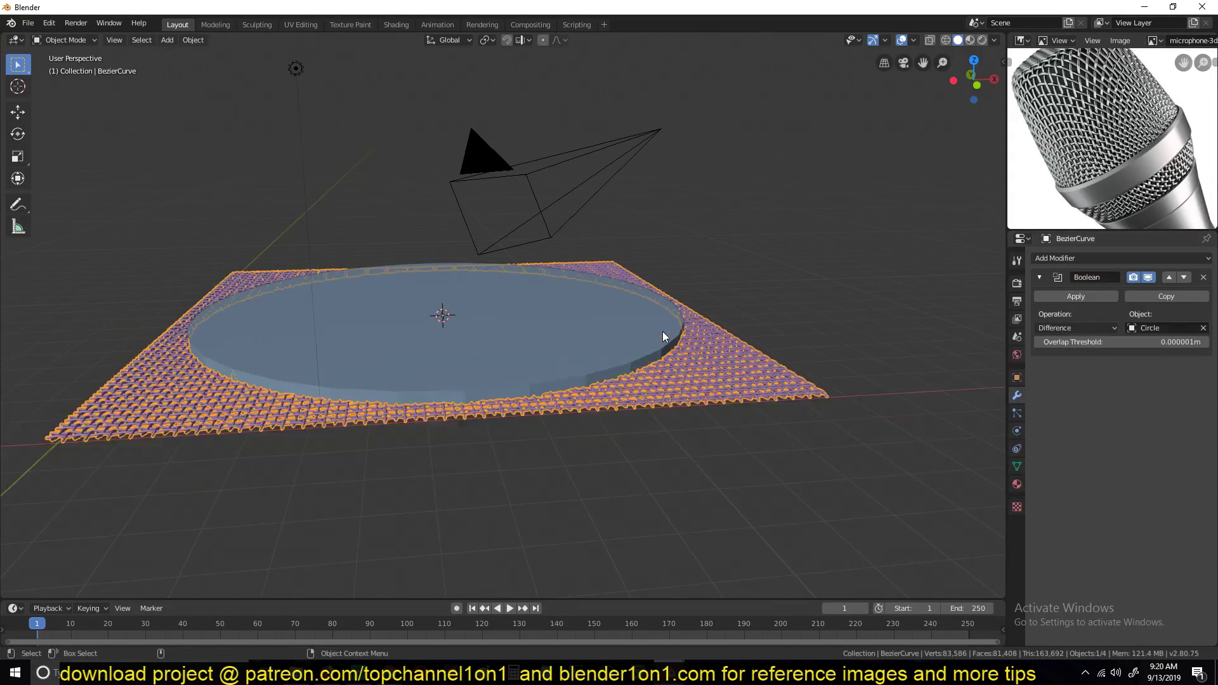
Switch the viewport to wireframe, set the woven grid's Boolean operation to Intersect and apply the modifier
{"action": "key", "text": "z"}
{"action": "left_click", "coordinate": [480, 334]}
{"action": "left_click", "coordinate": [340, 312]}
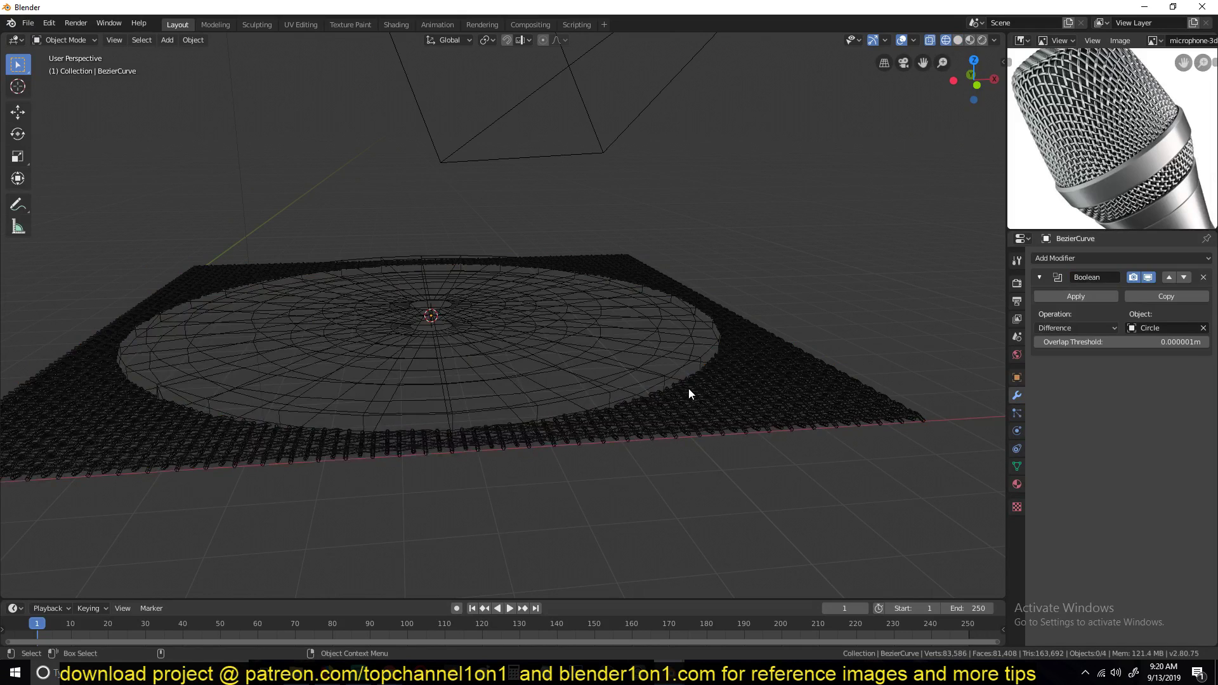
{"action": "left_click", "coordinate": [784, 375]}
{"action": "left_click", "coordinate": [1071, 327]}
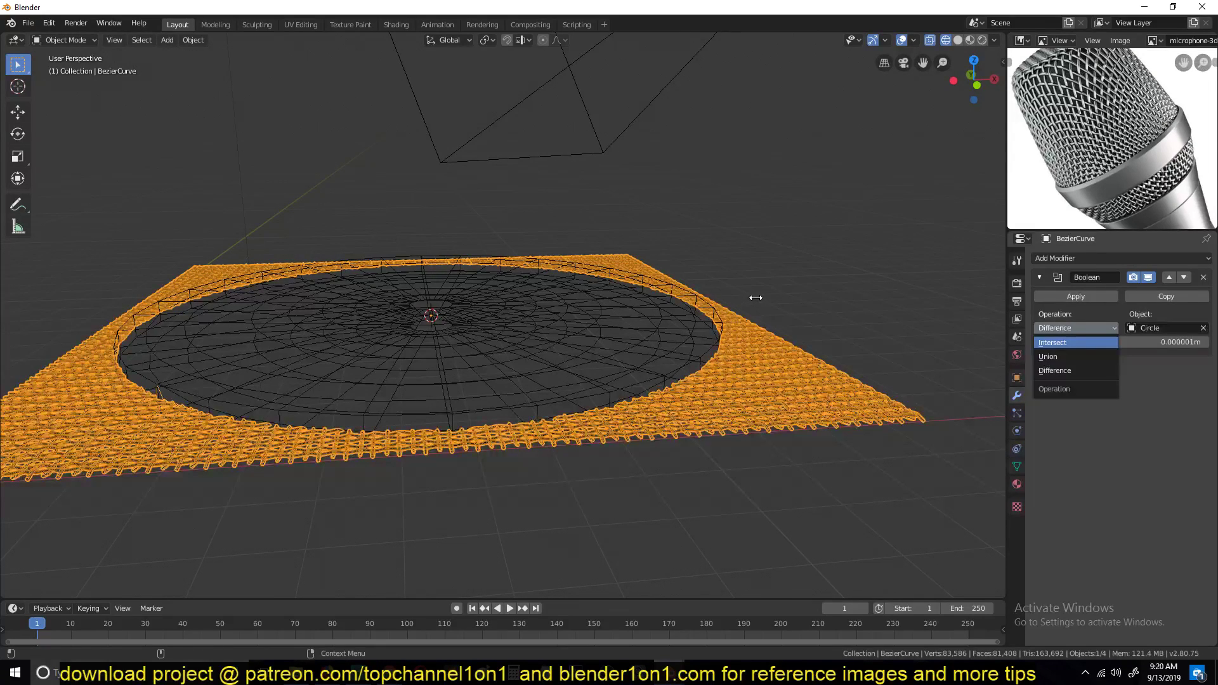
{"action": "left_click", "coordinate": [1054, 342]}
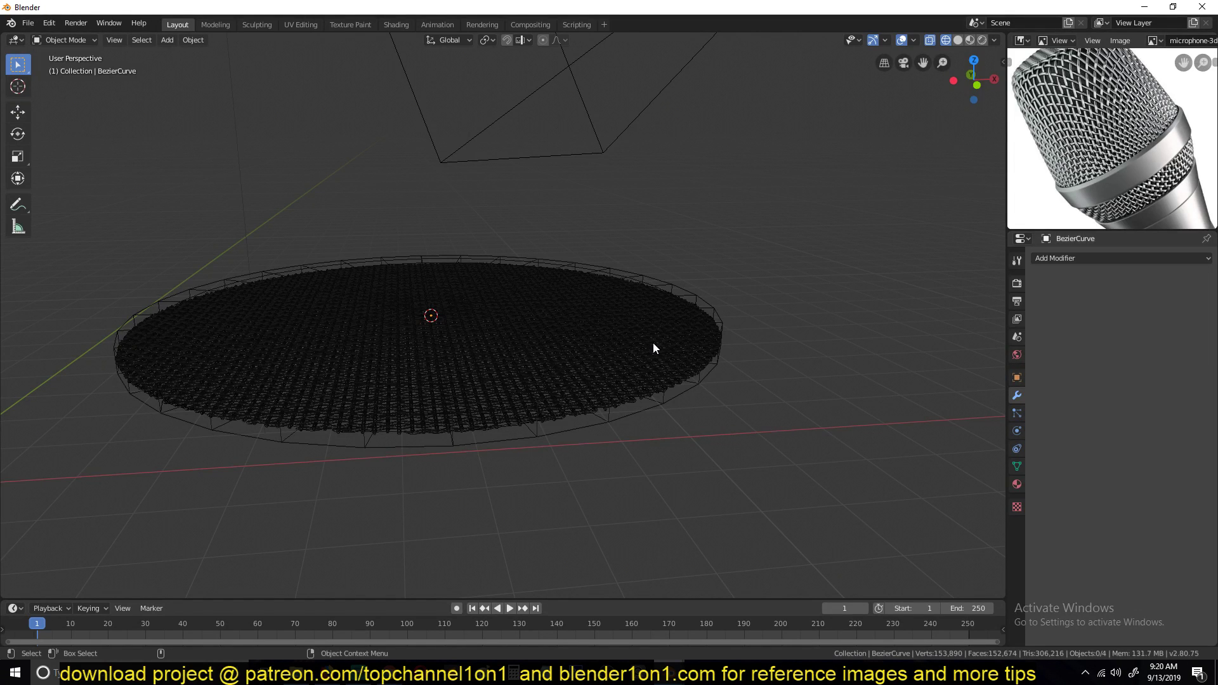
Return to solid shading and delete the vertices of the disc's extruded upper surface, exposing the woven mesh
{"action": "mouse_move", "coordinate": [654, 343]}
{"action": "middle_mouse_down"}
{"action": "mouse_move", "coordinate": [670, 341]}
{"action": "mouse_move", "coordinate": [611, 375]}
{"action": "middle_mouse_up"}
{"action": "key", "text": "shift+z"}
{"action": "left_click", "coordinate": [729, 386]}
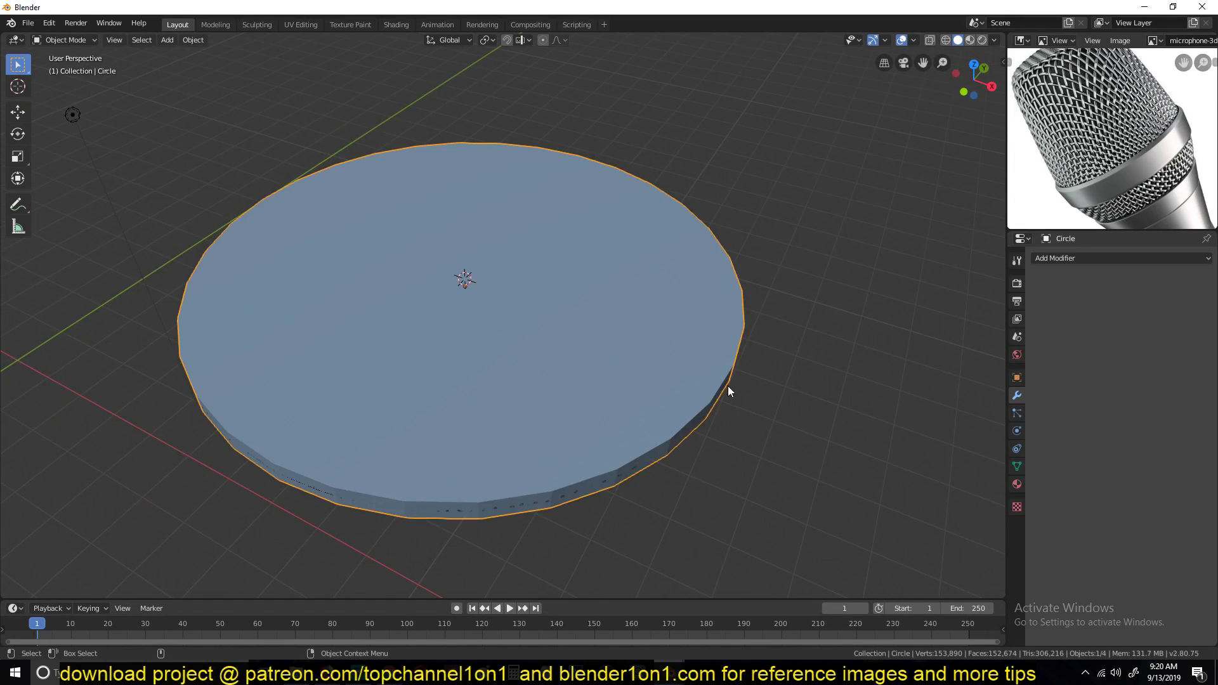
{"action": "middle_click_drag", "start_coordinate": [728, 386], "coordinate": [645, 330]}
{"action": "key", "text": "Tab"}
{"action": "key", "text": "x"}
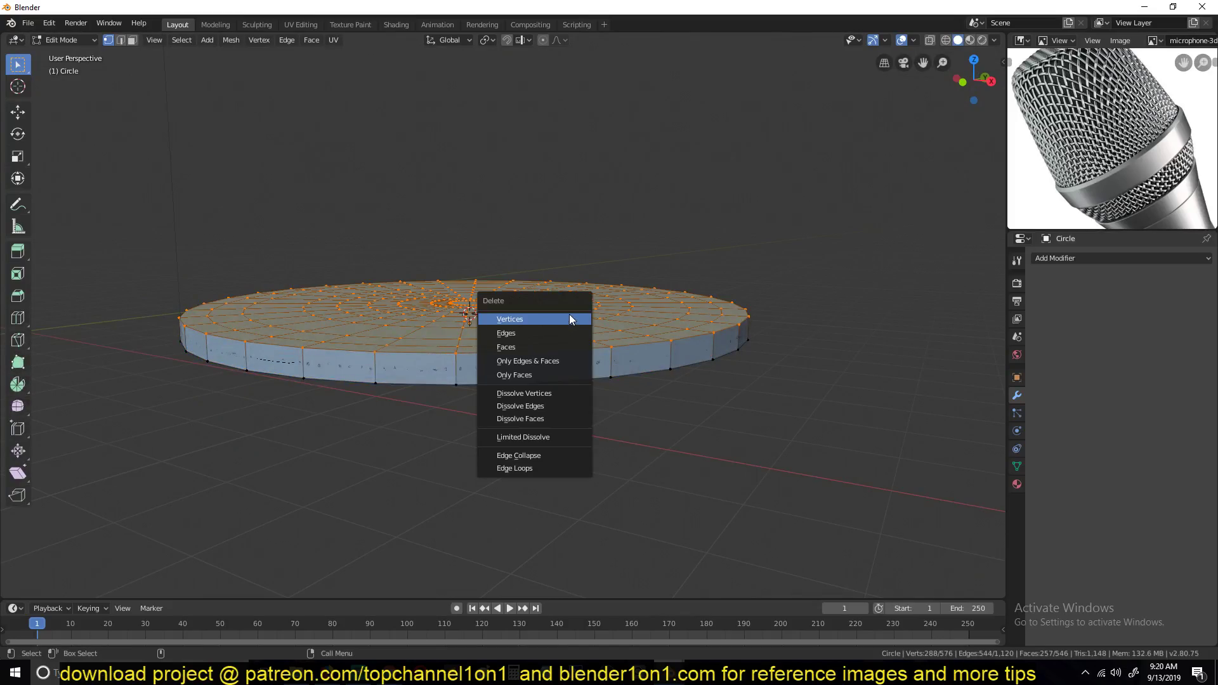
{"action": "left_click", "coordinate": [571, 318]}
{"action": "key", "text": "Tab"}
{"action": "middle_click_drag", "start_coordinate": [565, 314], "coordinate": [645, 428]}
{"action": "key", "text": "Tab"}
{"action": "key", "text": "Tab"}
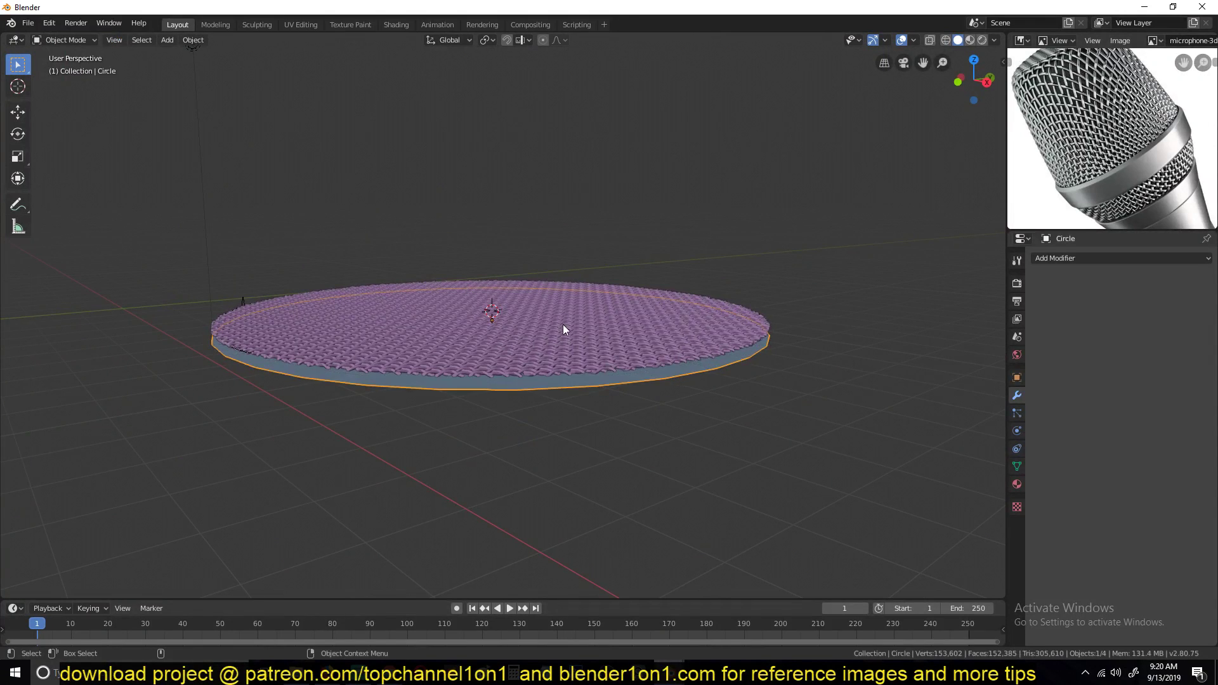
Delete the two stray vertices sticking out at the edge of the circular woven mesh
{"action": "left_click", "coordinate": [562, 324]}
{"action": "middle_click_drag", "start_coordinate": [553, 389], "coordinate": [569, 347]}
{"action": "middle_click_drag", "start_coordinate": [385, 370], "coordinate": [549, 356]}
{"action": "key", "text": "Tab"}
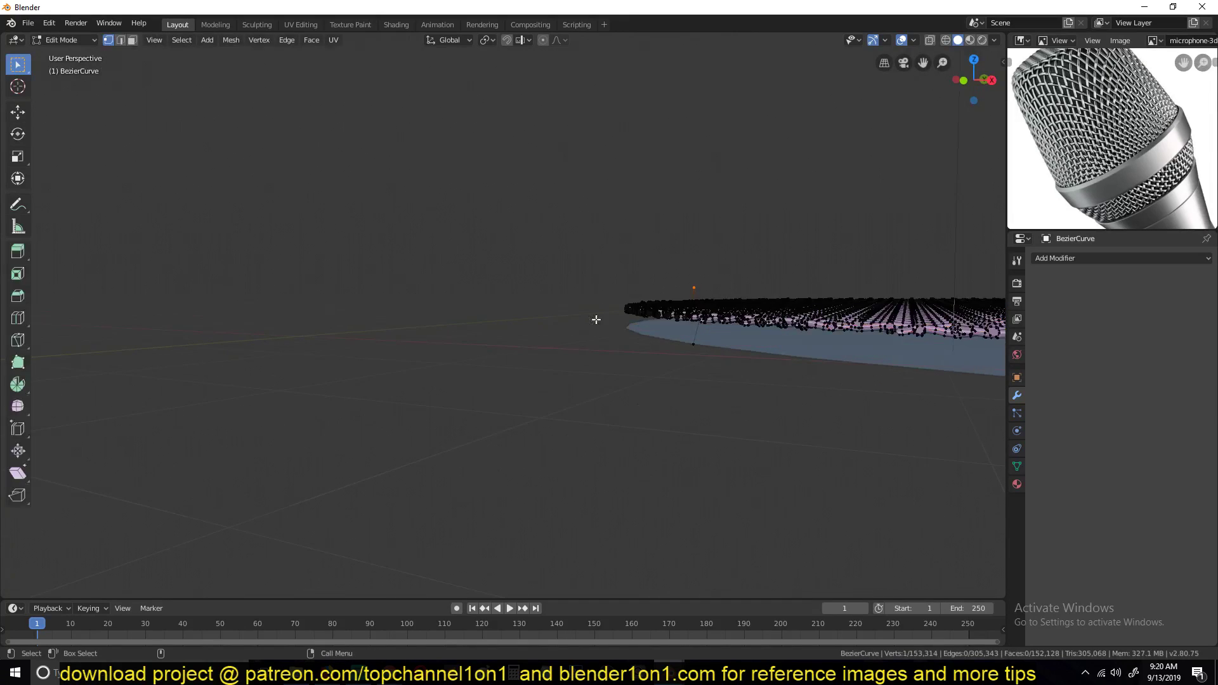
{"action": "key", "text": "x"}
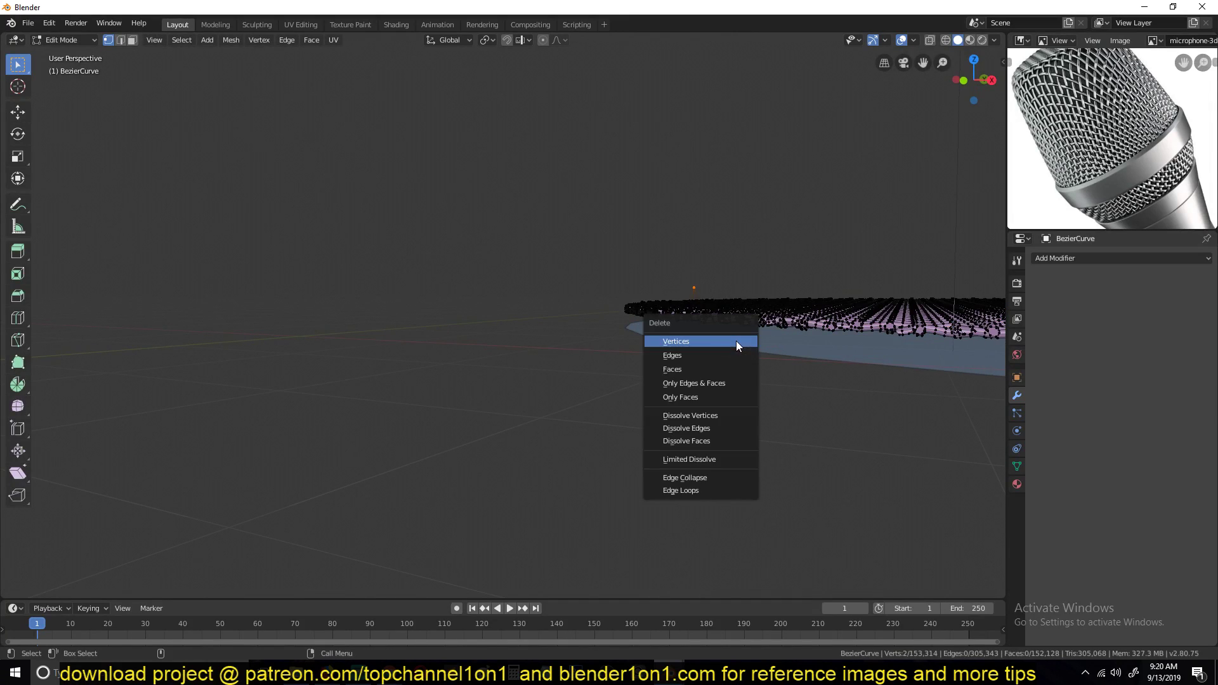
{"action": "key", "text": "Return"}
{"action": "key", "text": "Tab"}
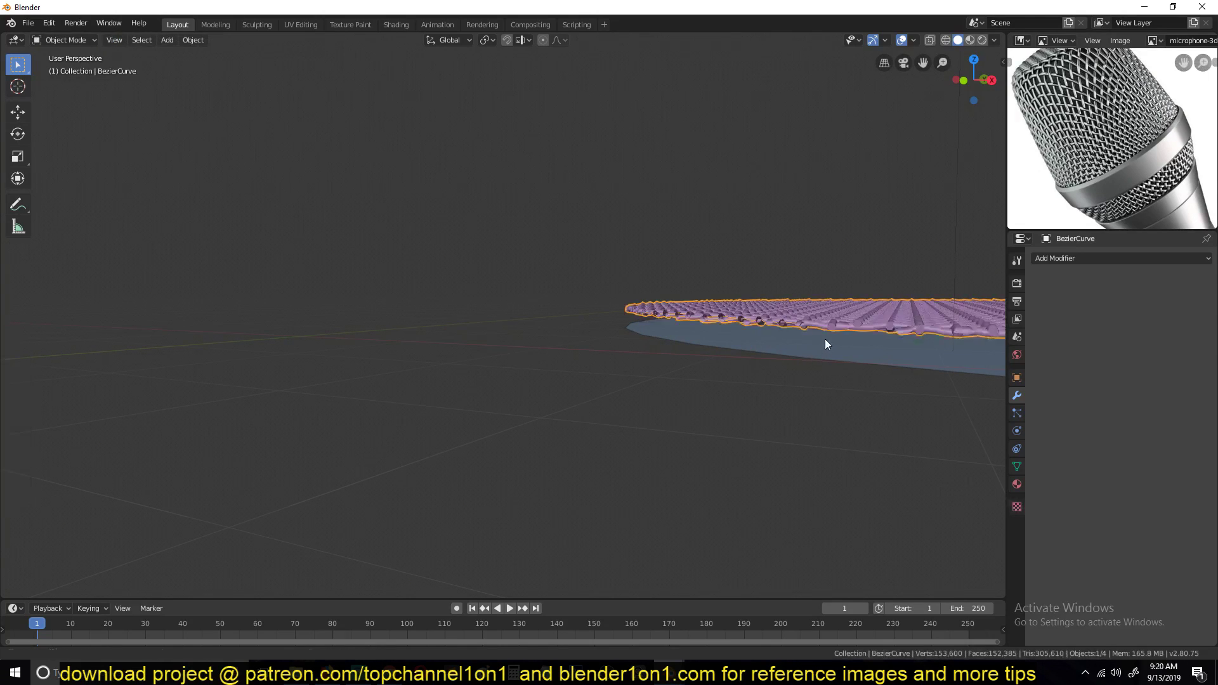
Try to delete the edges of one lengthwise face loop along a wire at the mesh's rim
{"action": "scroll", "coordinate": [825, 339], "scroll_direction": "up", "scroll_amount": 4}
{"action": "middle_click_drag", "start_coordinate": [825, 339], "coordinate": [566, 397], "text": "shift"}
{"action": "key", "text": "alt+a"}
{"action": "middle_click_drag", "start_coordinate": [633, 426], "coordinate": [581, 414]}
{"action": "key", "text": "Tab"}
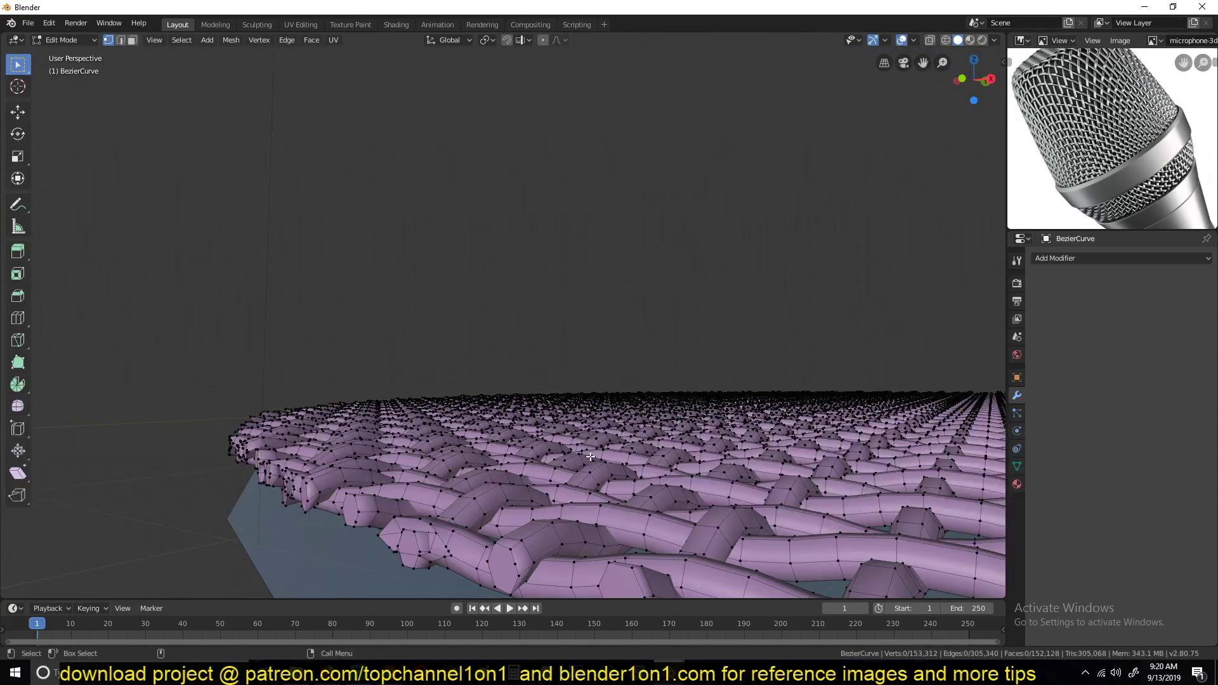
{"action": "middle_click_drag", "start_coordinate": [590, 457], "coordinate": [590, 443]}
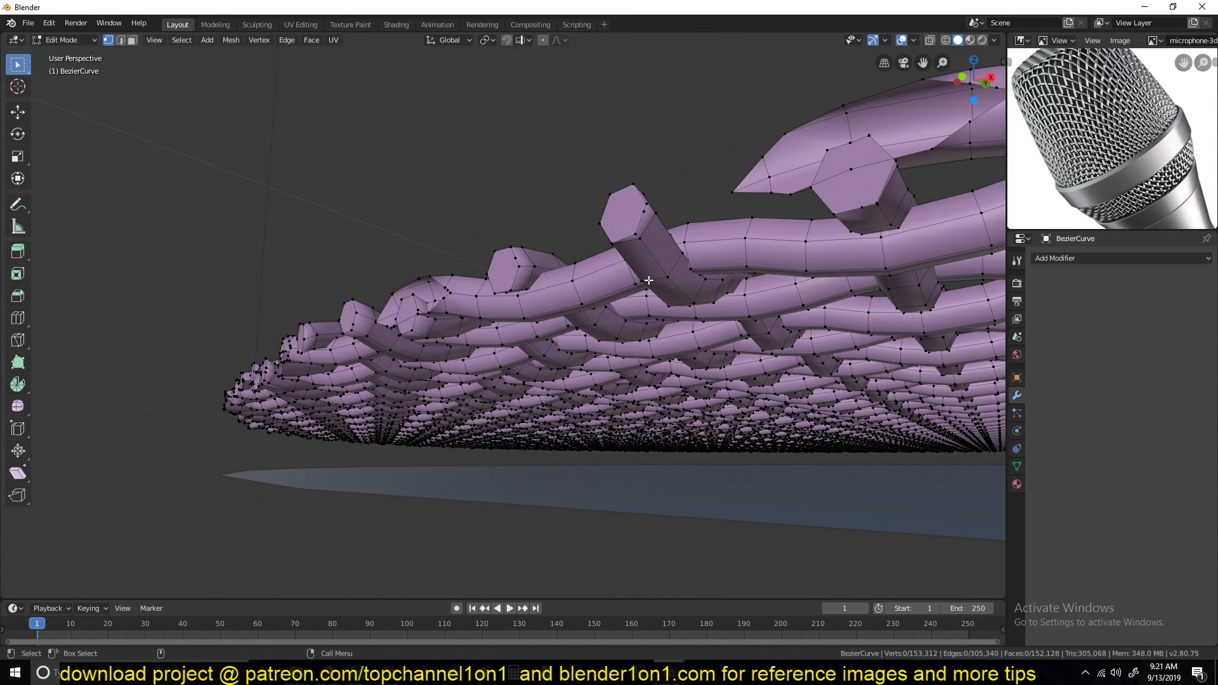
{"action": "key", "text": "3"}
{"action": "left_click", "coordinate": [633, 238], "text": "alt"}
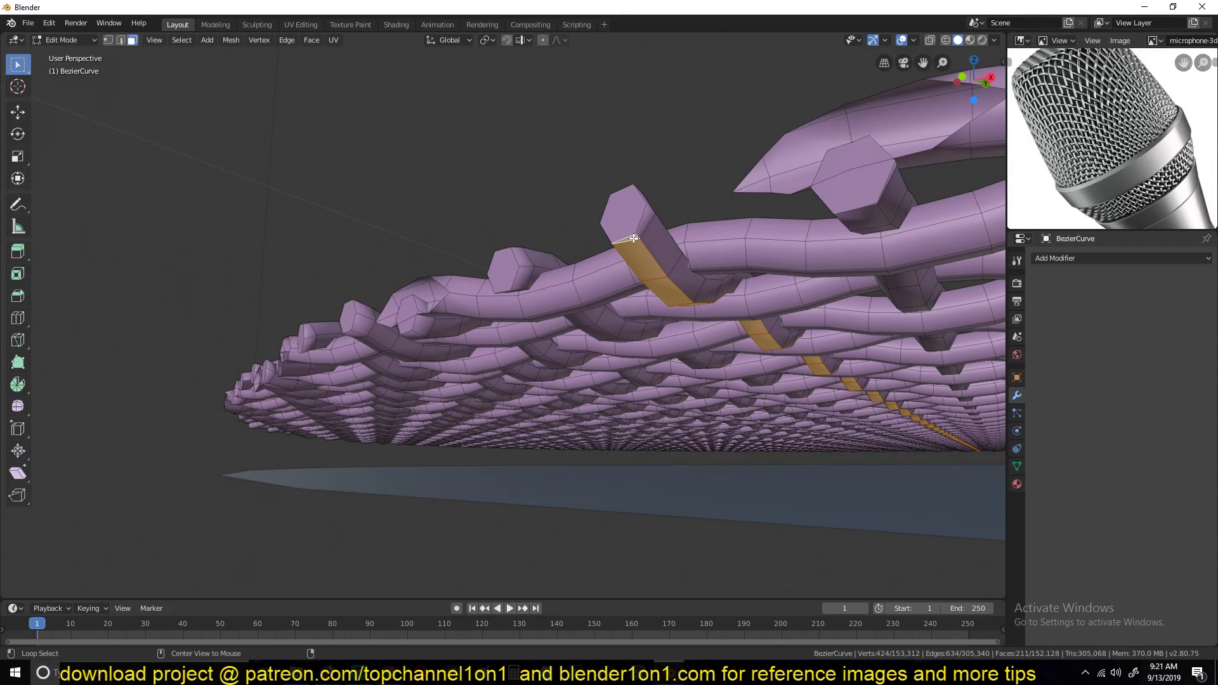
{"action": "mouse_move", "coordinate": [633, 239]}
{"action": "middle_mouse_down"}
{"action": "mouse_move", "coordinate": [642, 264]}
{"action": "mouse_move", "coordinate": [643, 253]}
{"action": "middle_mouse_up"}
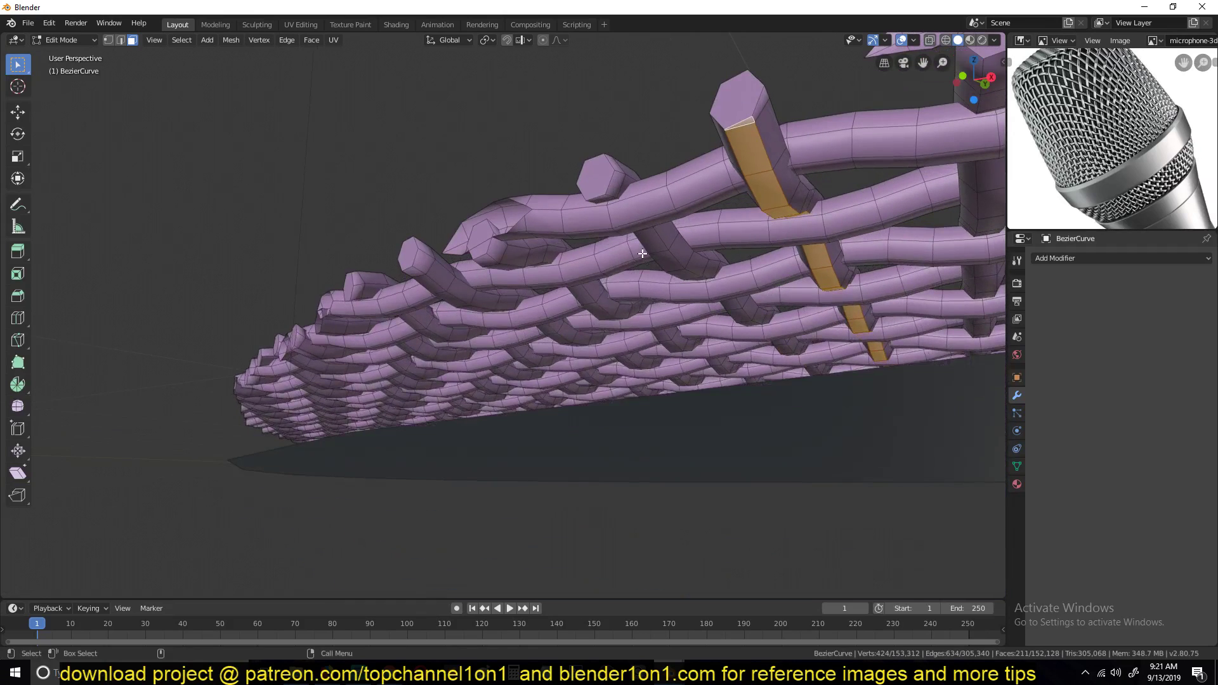
{"action": "key", "text": "x"}
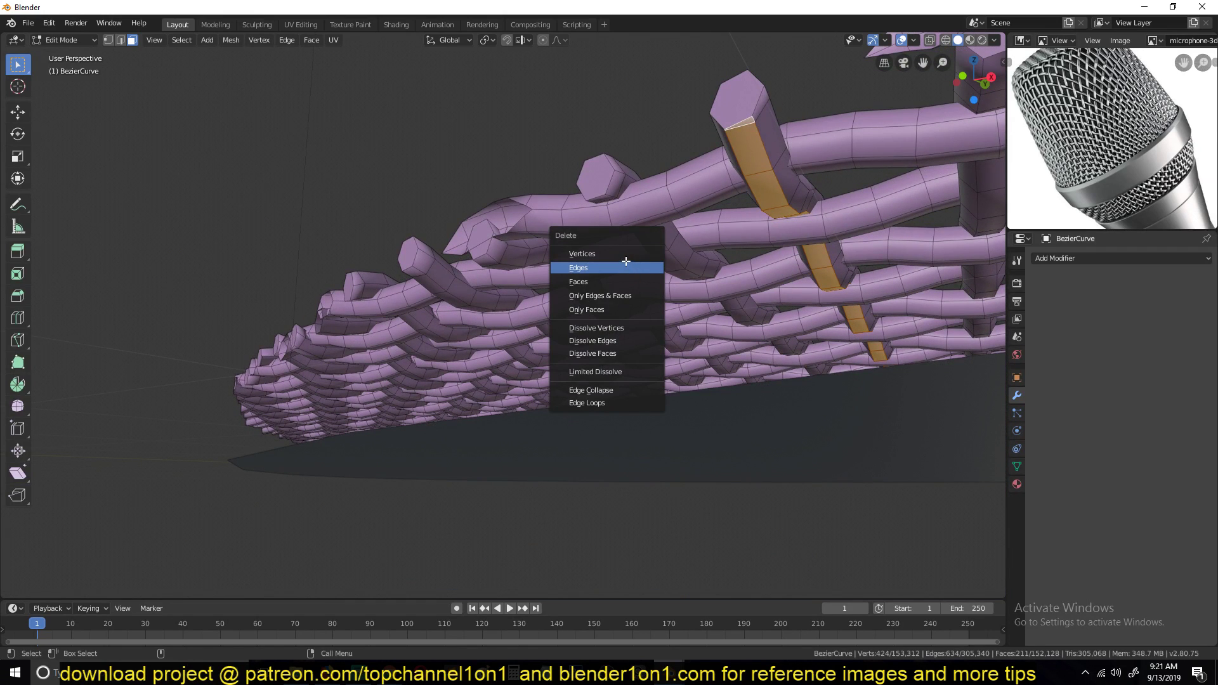
{"action": "left_click", "coordinate": [626, 261]}
{"action": "key", "text": "Tab"}
Inspect the wire at the mesh's rim and undo the deletion of its face loop
{"action": "scroll", "coordinate": [606, 273], "scroll_direction": "down", "scroll_amount": 6}
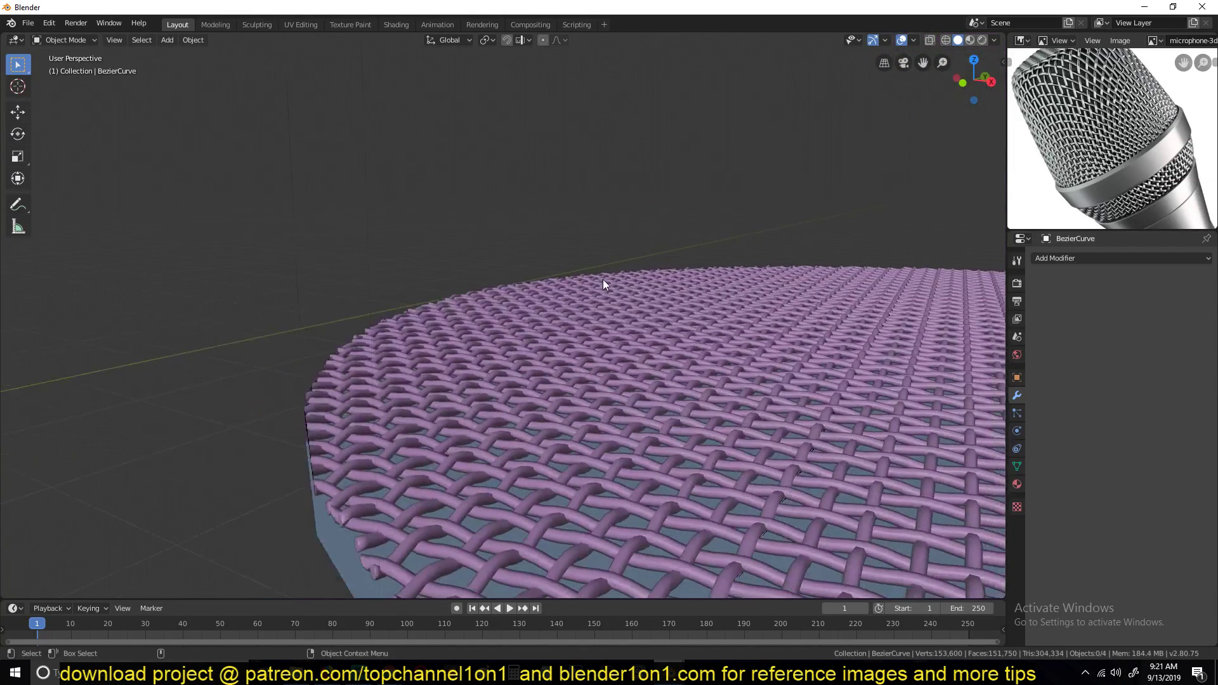
{"action": "middle_click_drag", "start_coordinate": [603, 280], "coordinate": [608, 247]}
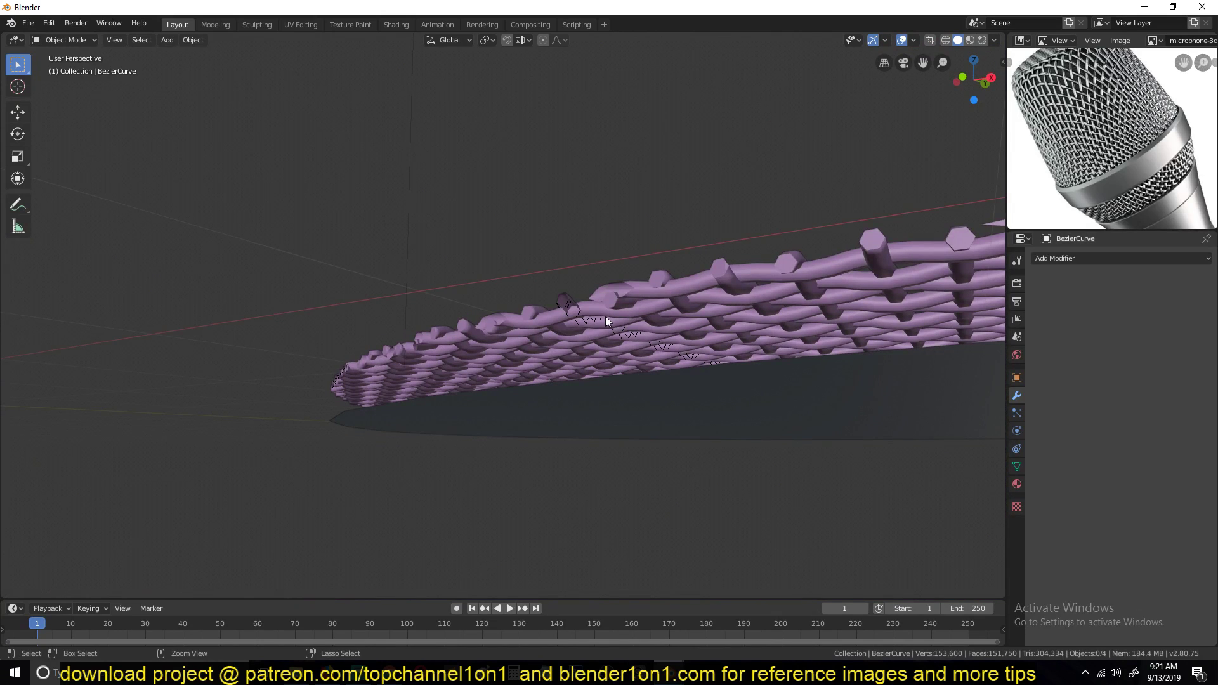
{"action": "key", "text": "Tab"}
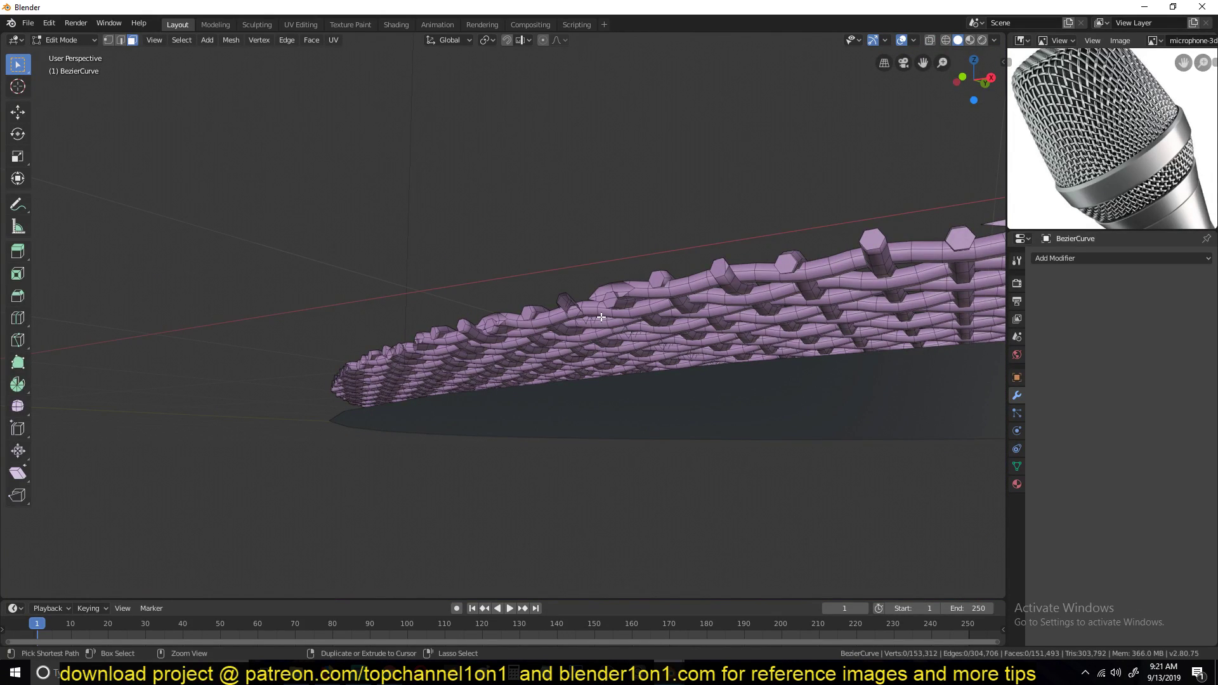
{"action": "left_click", "coordinate": [601, 318], "text": "alt"}
{"action": "key", "text": "Tab"}
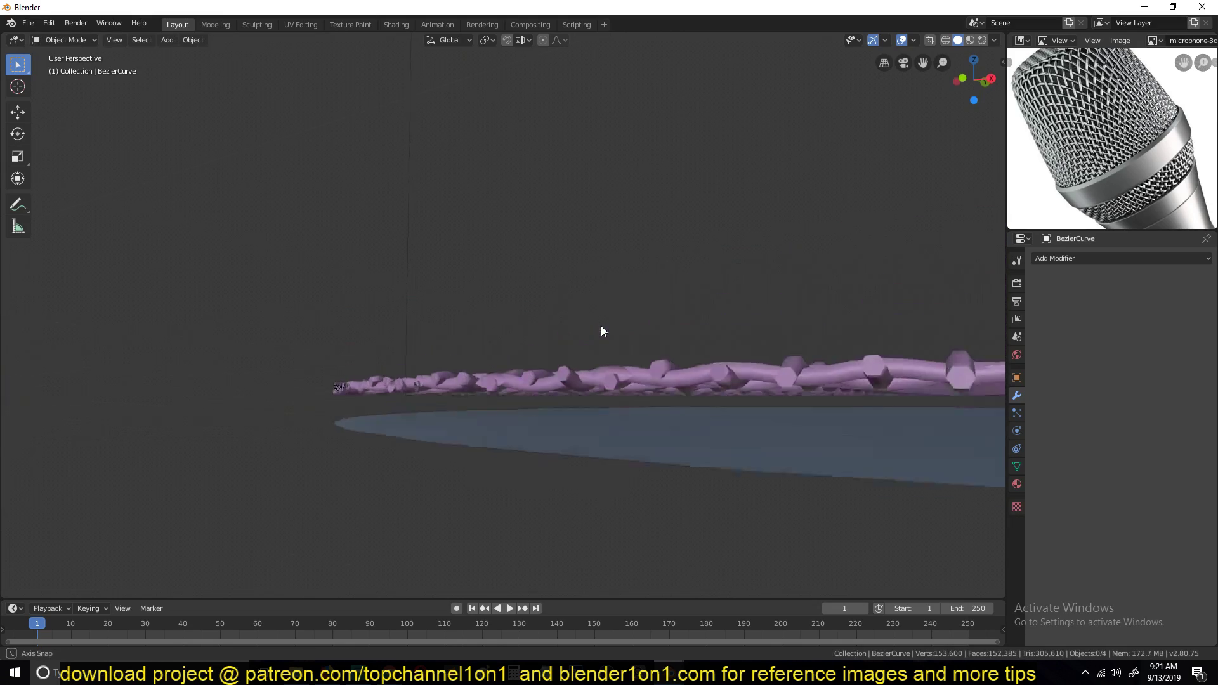
Add a Surface Deform modifier to the circular woven mesh, set the disc Circle as its target and bind it
{"action": "middle_click_drag", "start_coordinate": [600, 327], "coordinate": [416, 314]}
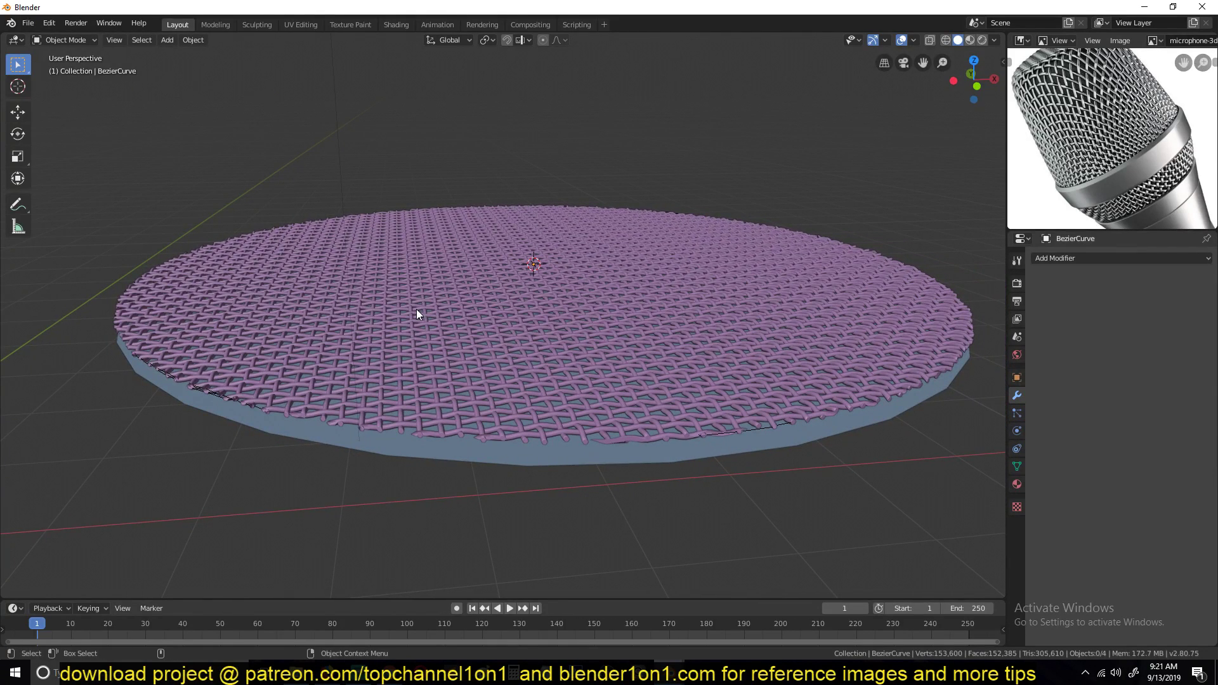
{"action": "mouse_move", "coordinate": [416, 314]}
{"action": "middle_mouse_down"}
{"action": "mouse_move", "coordinate": [438, 269]}
{"action": "mouse_move", "coordinate": [410, 315]}
{"action": "middle_mouse_up"}
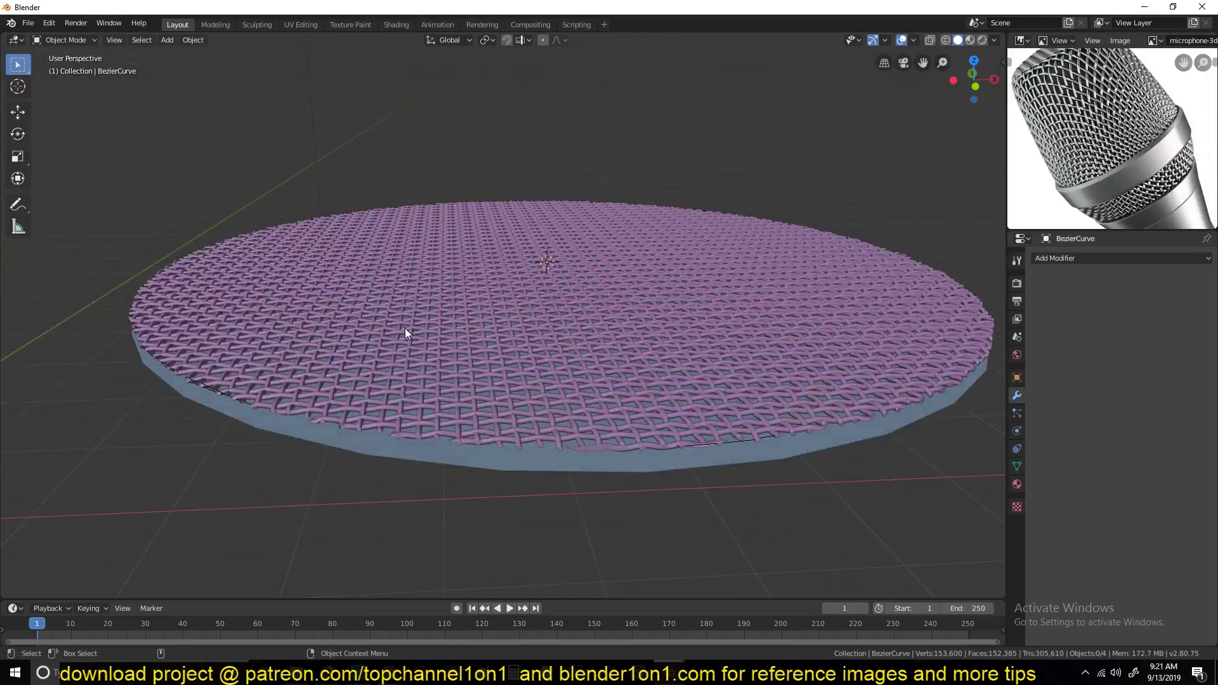
{"action": "middle_click_drag", "start_coordinate": [574, 337], "coordinate": [381, 313]}
{"action": "left_click", "coordinate": [549, 351]}
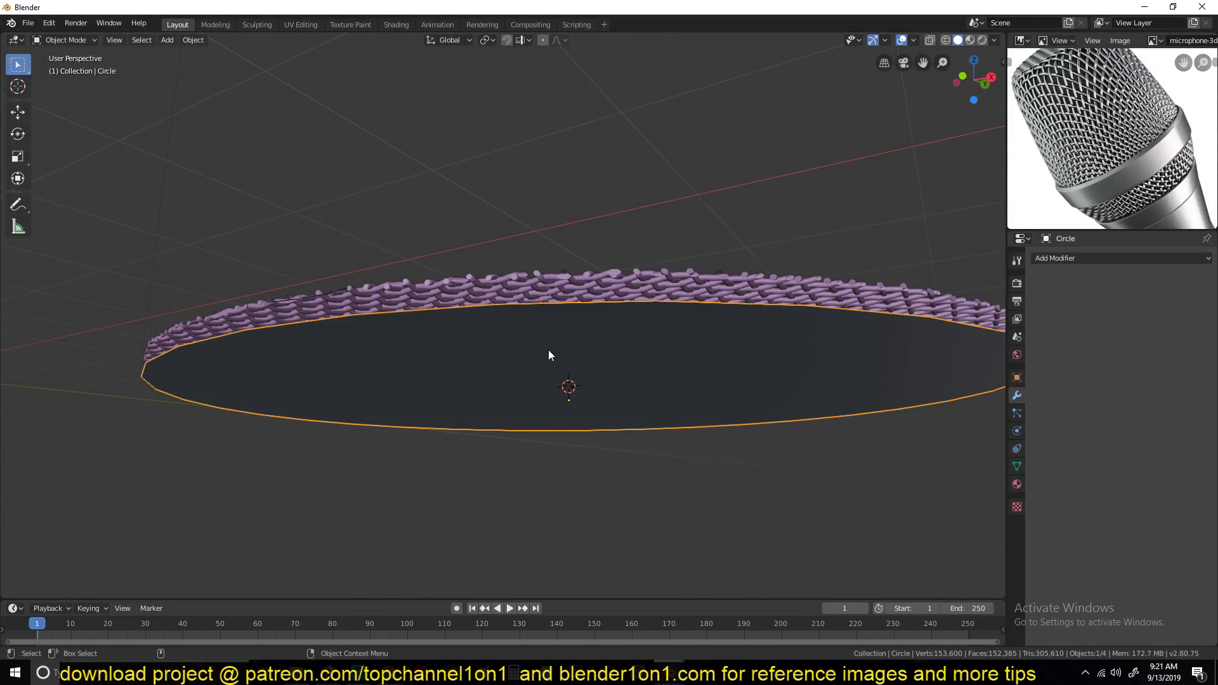
{"action": "scroll", "coordinate": [549, 351], "scroll_direction": "down", "scroll_amount": 4}
{"action": "middle_click_drag", "start_coordinate": [591, 295], "coordinate": [579, 341]}
{"action": "left_click", "coordinate": [646, 349]}
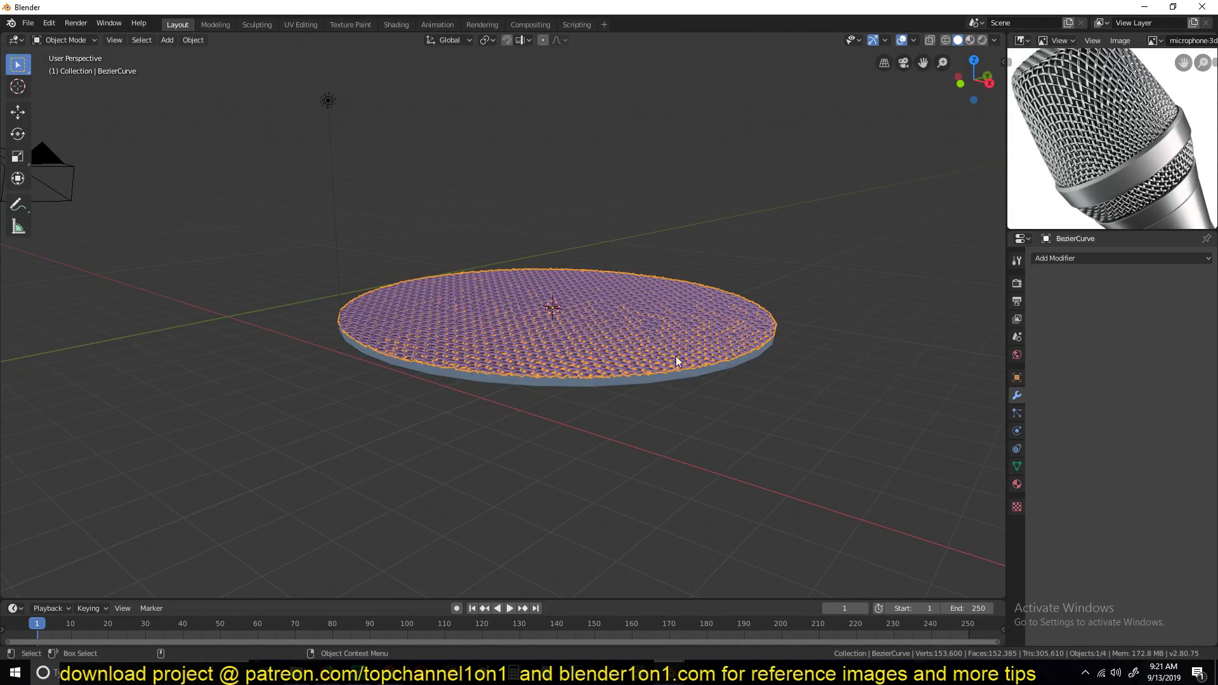
{"action": "left_click", "coordinate": [1136, 258]}
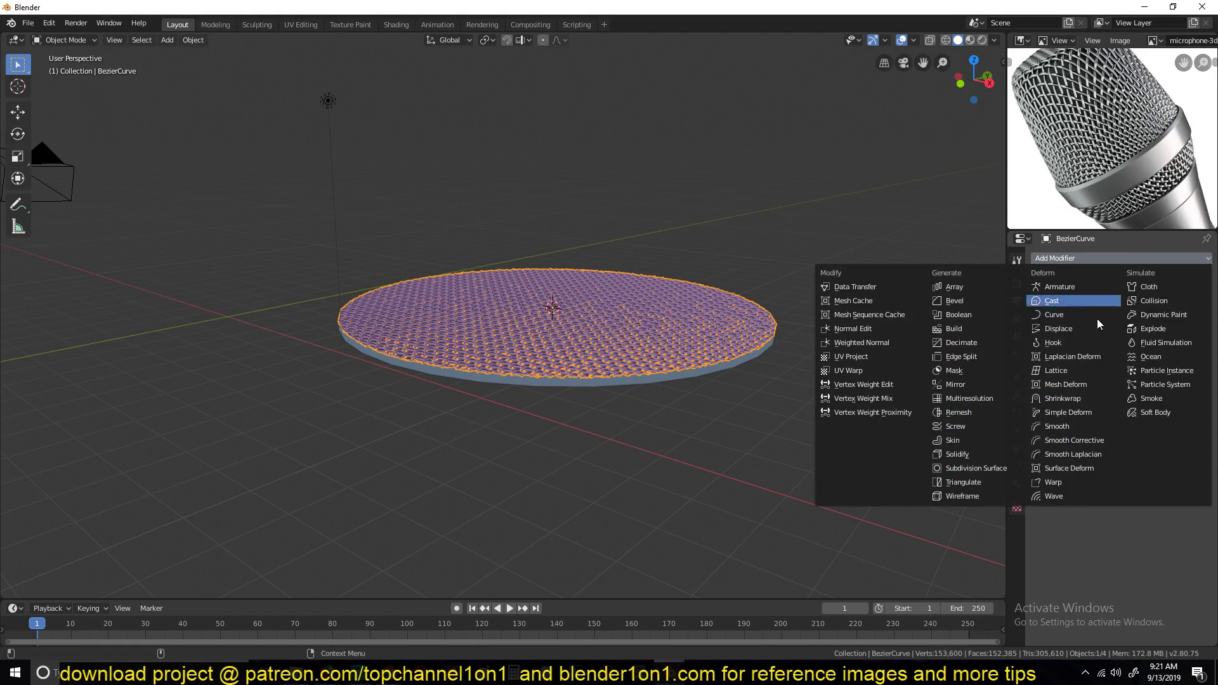
{"action": "left_click", "coordinate": [1071, 468]}
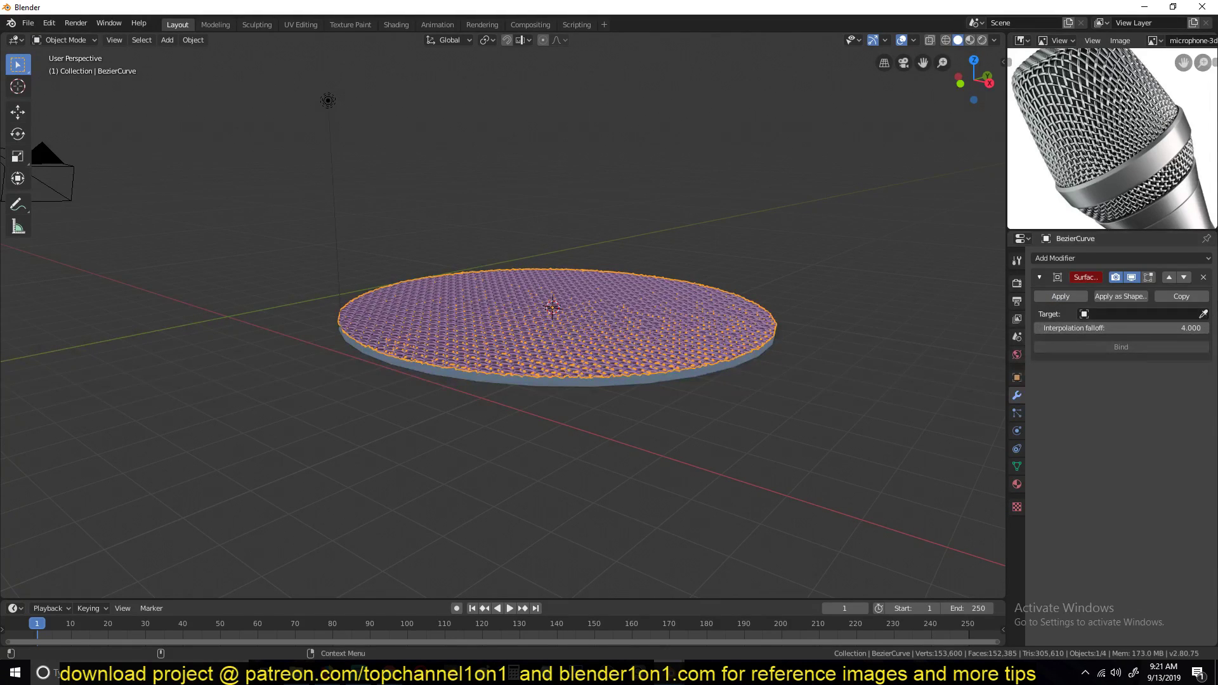
{"action": "left_click", "coordinate": [1204, 314]}
{"action": "left_click", "coordinate": [703, 372]}
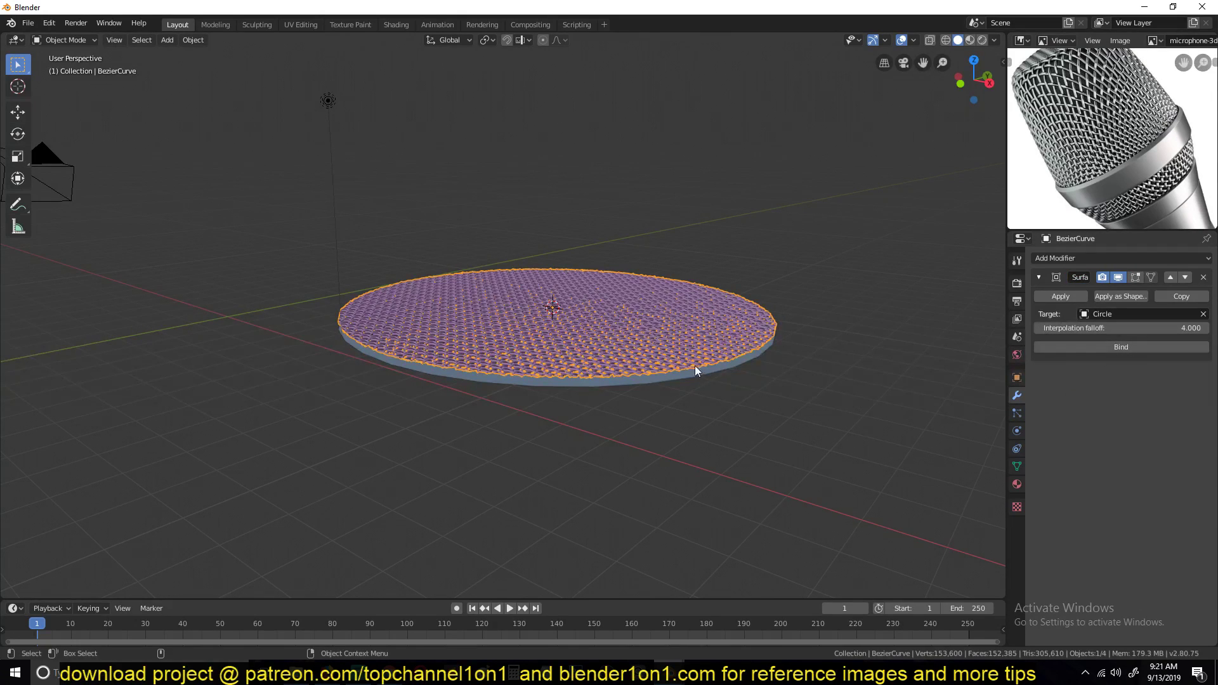
{"action": "left_click", "coordinate": [1115, 353]}
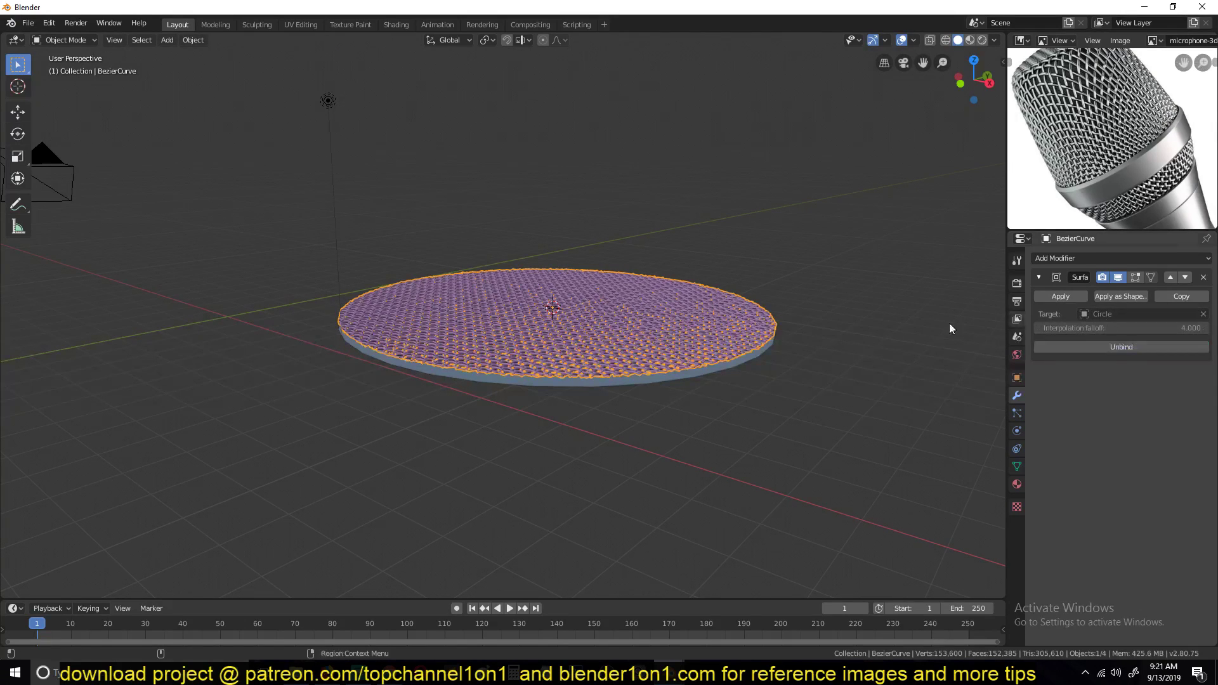
Open the disc for vertex editing and select its outer rim loop
{"action": "left_click", "coordinate": [674, 383]}
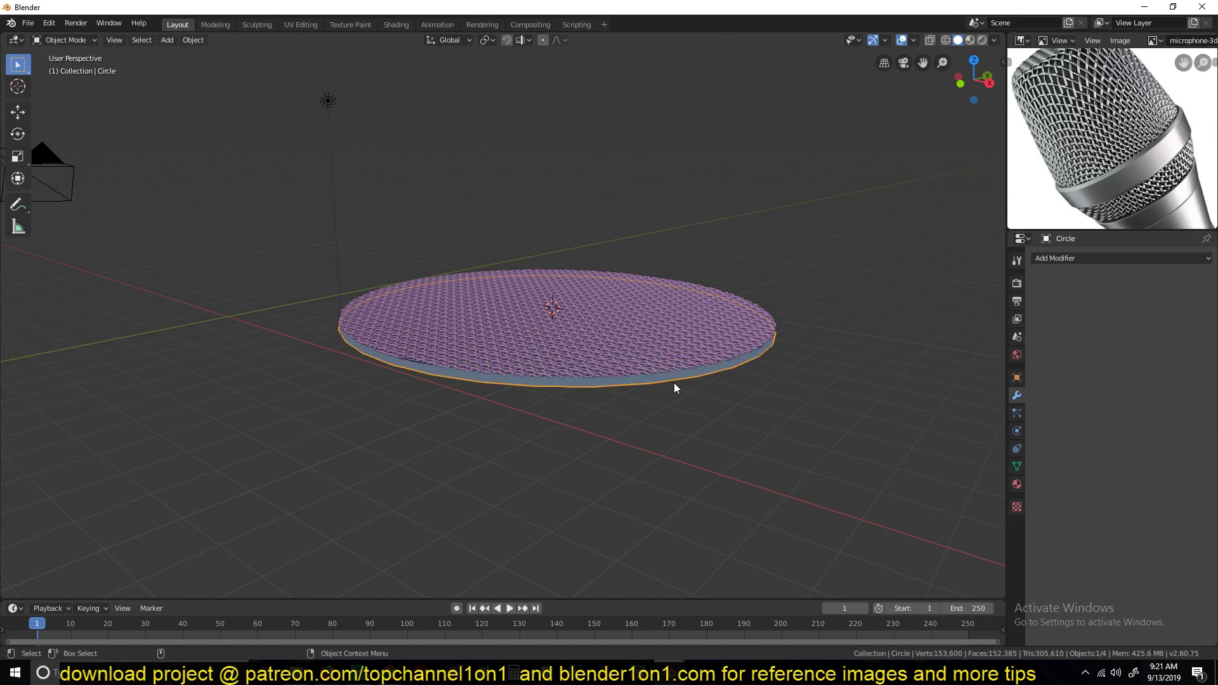
{"action": "scroll", "coordinate": [676, 382], "scroll_direction": "up", "scroll_amount": 3}
{"action": "middle_click_drag", "start_coordinate": [676, 385], "coordinate": [564, 376], "text": "shift"}
{"action": "key", "text": "Tab"}
{"action": "key", "text": "1"}
{"action": "left_click", "coordinate": [635, 428], "text": "alt"}
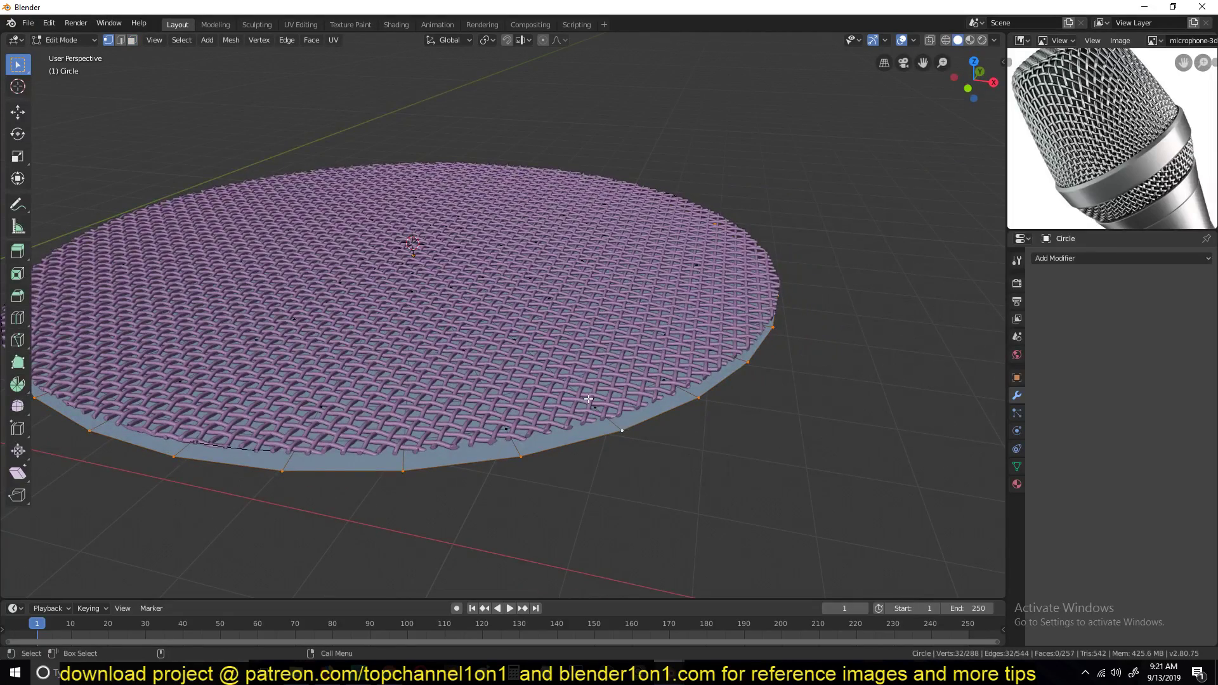
Try moving single disc vertices upward at three spots to test how the bound mesh deforms, cancelling each move
{"action": "left_click", "coordinate": [588, 399]}
{"action": "key", "text": "g"}
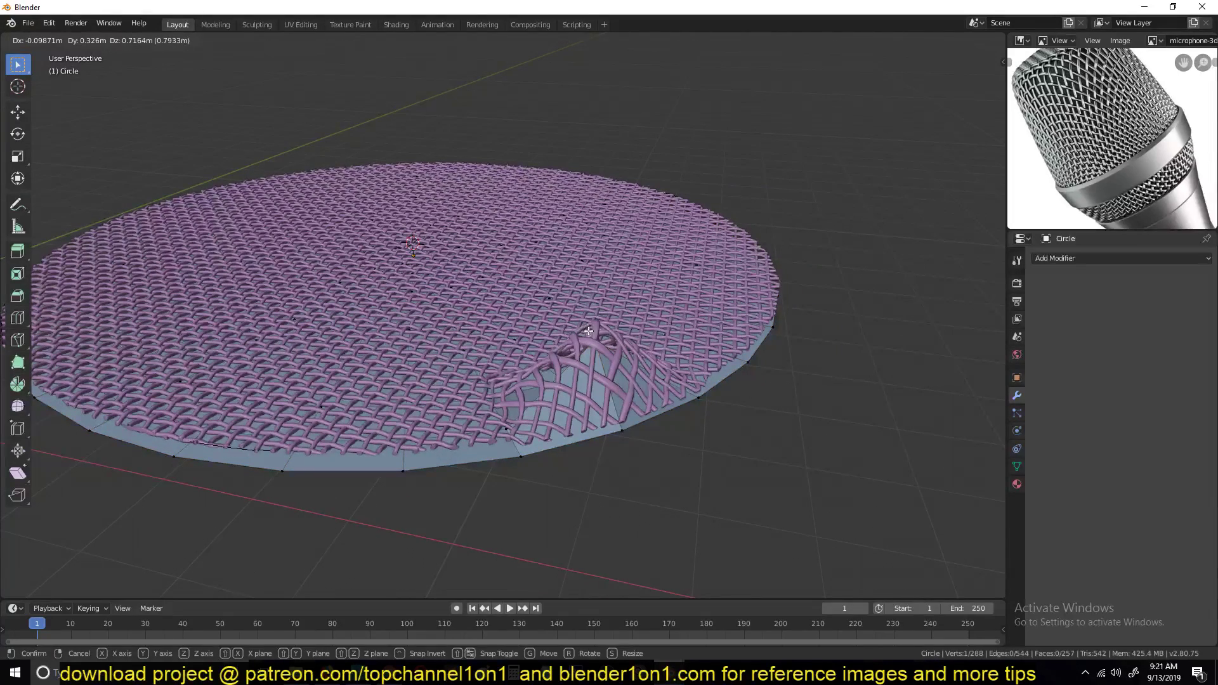
{"action": "key", "text": "Escape"}
{"action": "key", "text": "g"}
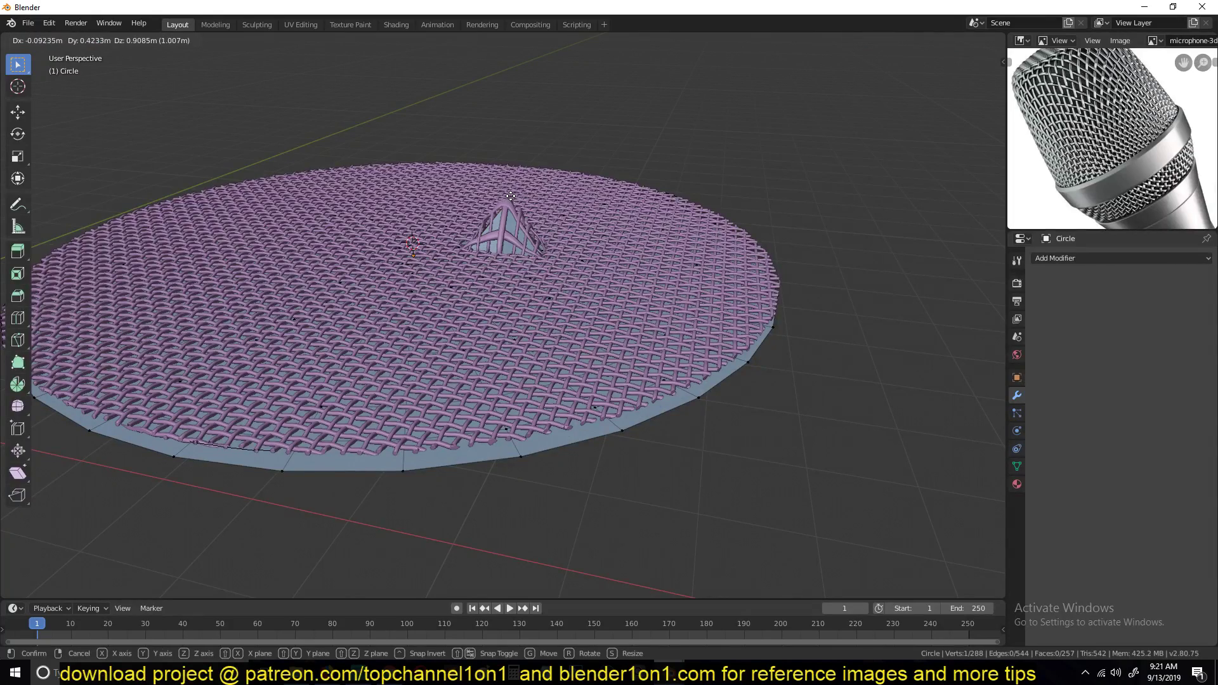
{"action": "key", "text": "Escape"}
{"action": "key", "text": "g"}
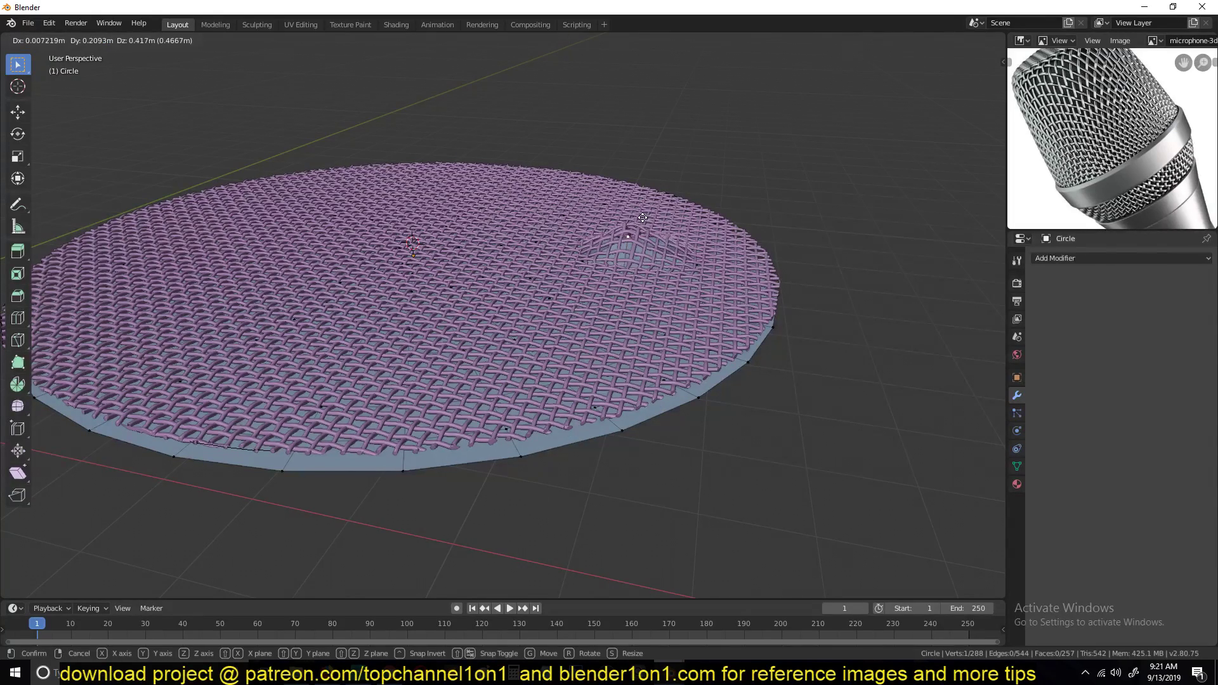
{"action": "key", "text": "Escape"}
View the whole disc from above and compare it with the full microphone in the reference image
{"action": "middle_click_drag", "start_coordinate": [595, 351], "coordinate": [653, 463]}
{"action": "scroll", "coordinate": [628, 416], "scroll_direction": "down", "scroll_amount": 3}
{"action": "scroll", "coordinate": [653, 463], "scroll_direction": "up", "scroll_amount": 2}
{"action": "scroll", "coordinate": [535, 376], "scroll_direction": "down", "scroll_amount": 4}
{"action": "scroll", "coordinate": [1077, 113], "scroll_direction": "down", "scroll_amount": 3}
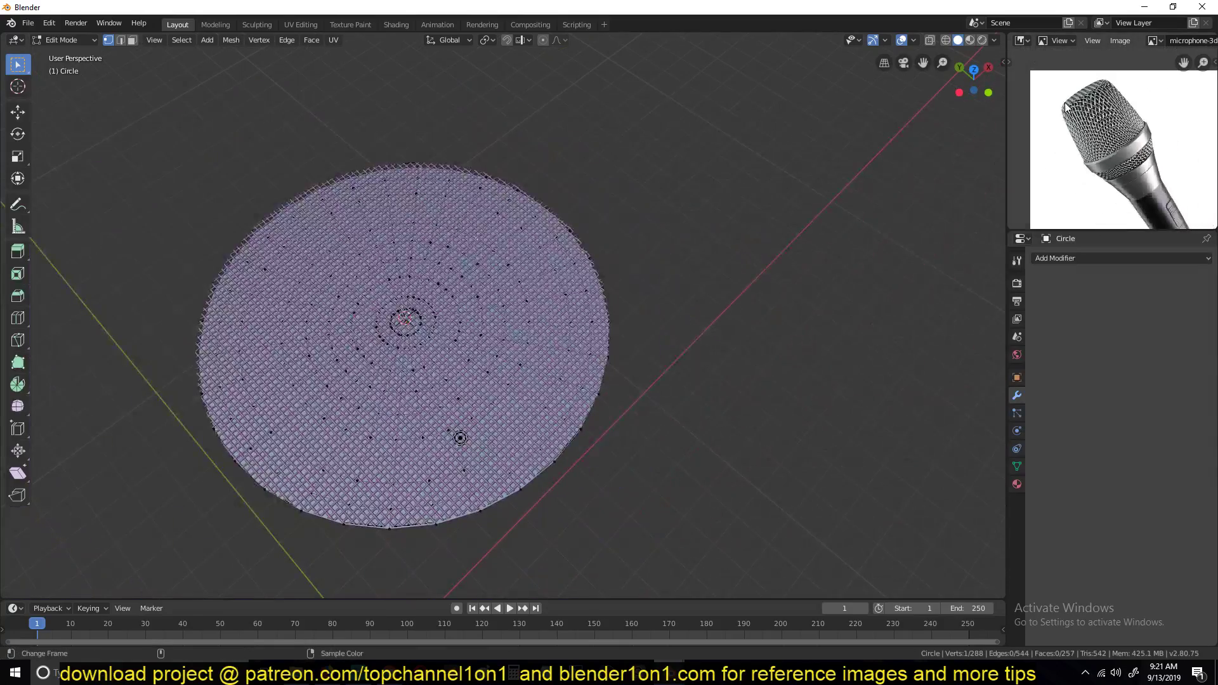
Select the disc's central face in face select mode and grow the selection outward by two rings of faces
{"action": "scroll", "coordinate": [1077, 113], "scroll_direction": "up", "scroll_amount": 1}
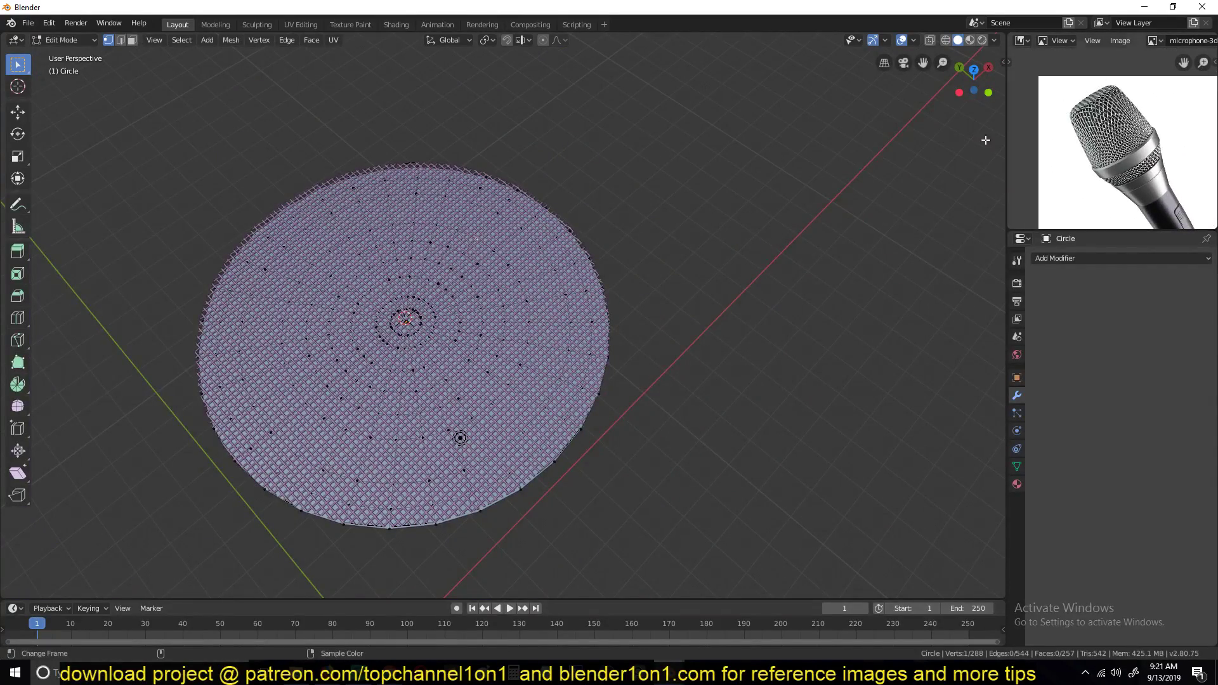
{"action": "scroll", "coordinate": [293, 336], "scroll_direction": "up", "scroll_amount": 4}
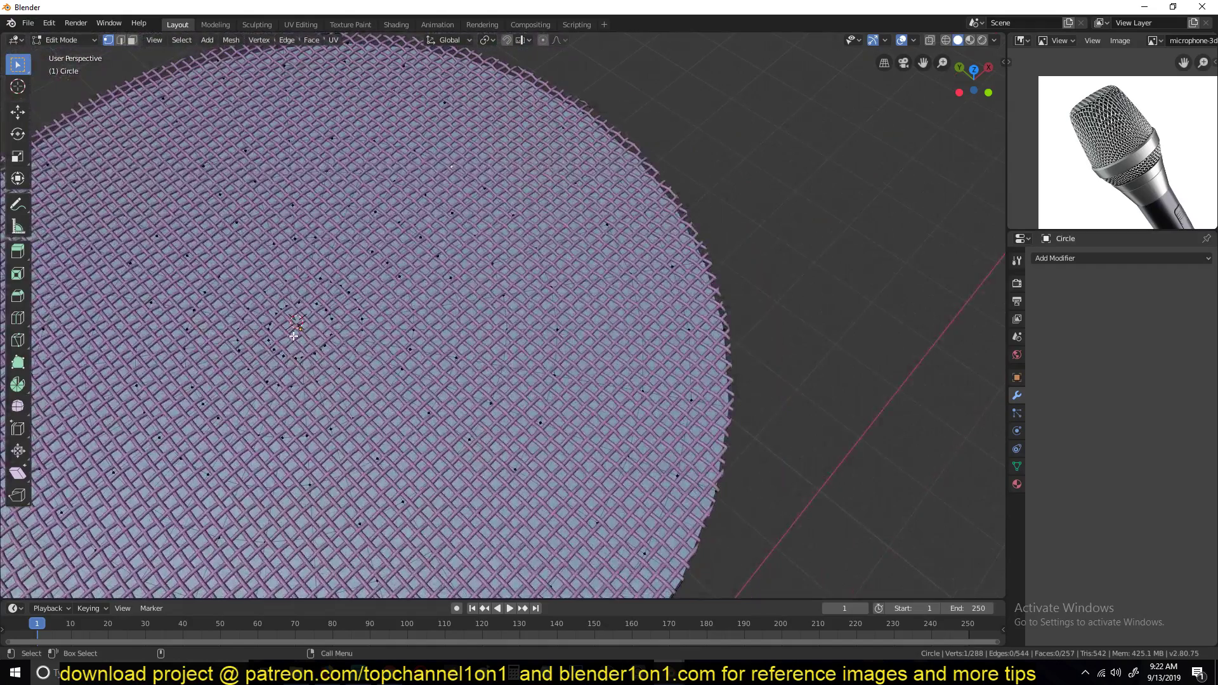
{"action": "key", "text": "3"}
{"action": "left_click", "coordinate": [300, 334]}
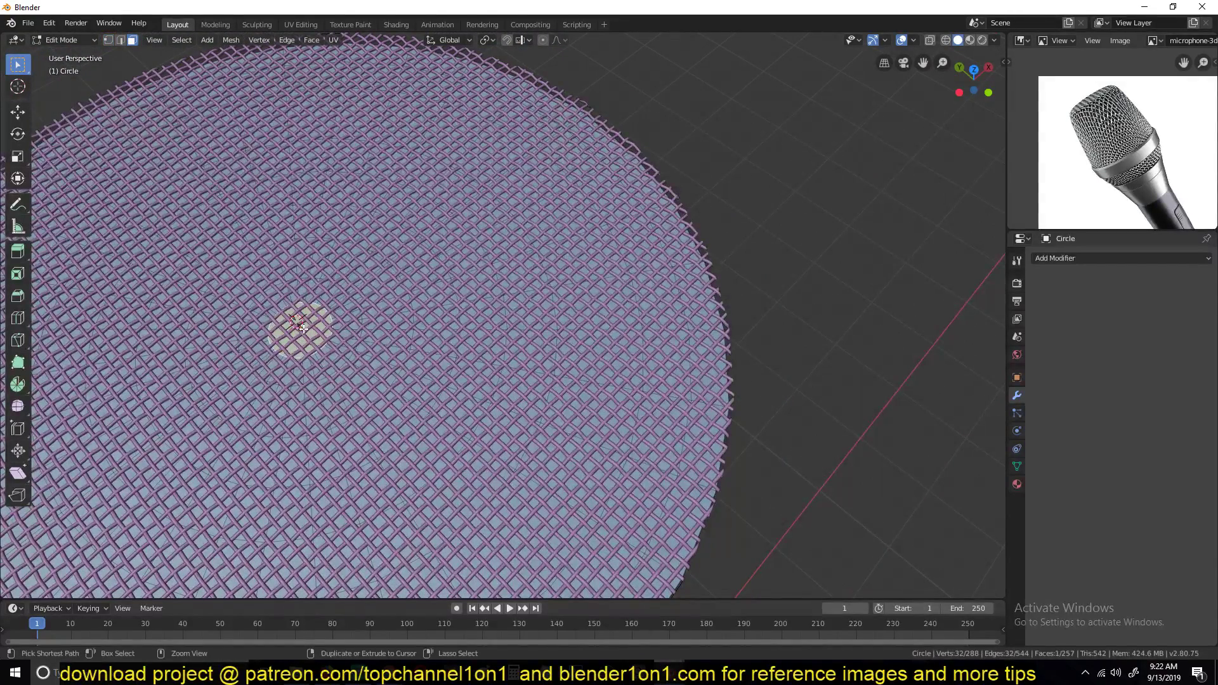
{"action": "key", "text": "ctrl+KP_Add"}
{"action": "key", "text": "ctrl+KP_Add"}
{"action": "key", "text": "ctrl+KP_Add"}
{"action": "key", "text": "ctrl+KP_Subtract"}
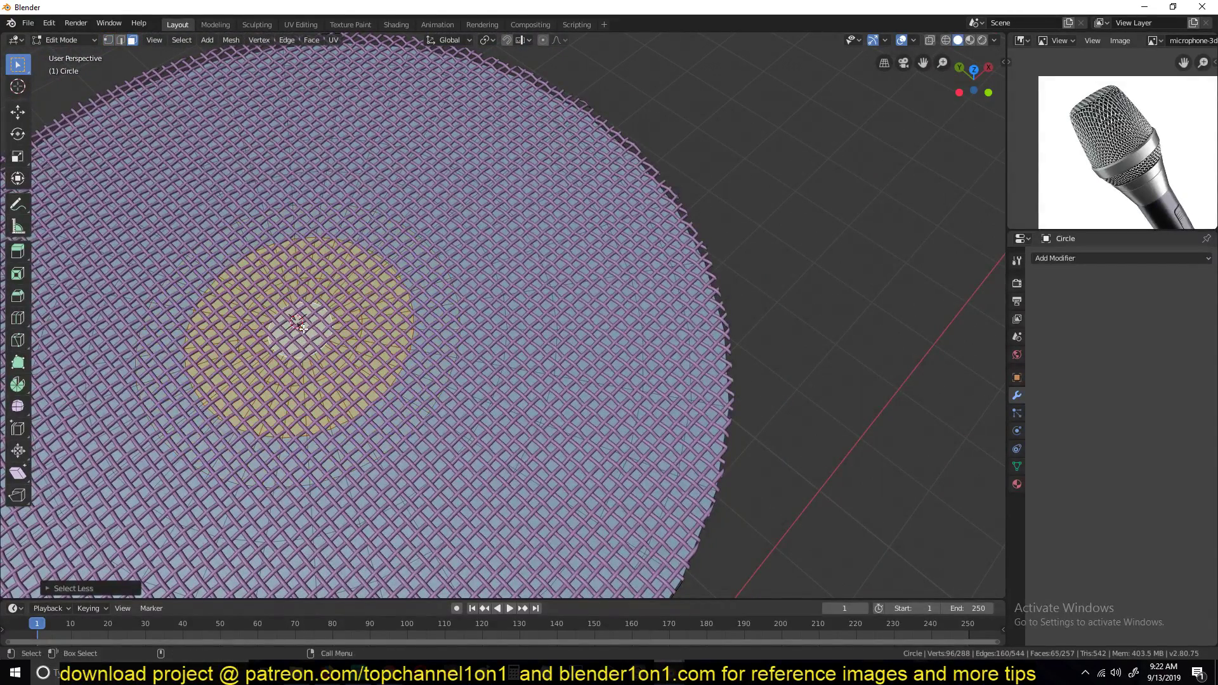
Try to raise the selected central faces about 6.2 m along Z with smooth proportional editing, varying the influence size
{"action": "scroll", "coordinate": [301, 326], "scroll_direction": "down", "scroll_amount": 3}
{"action": "middle_click_drag", "start_coordinate": [300, 327], "coordinate": [277, 256]}
{"action": "scroll", "coordinate": [318, 269], "scroll_direction": "up", "scroll_amount": 3}
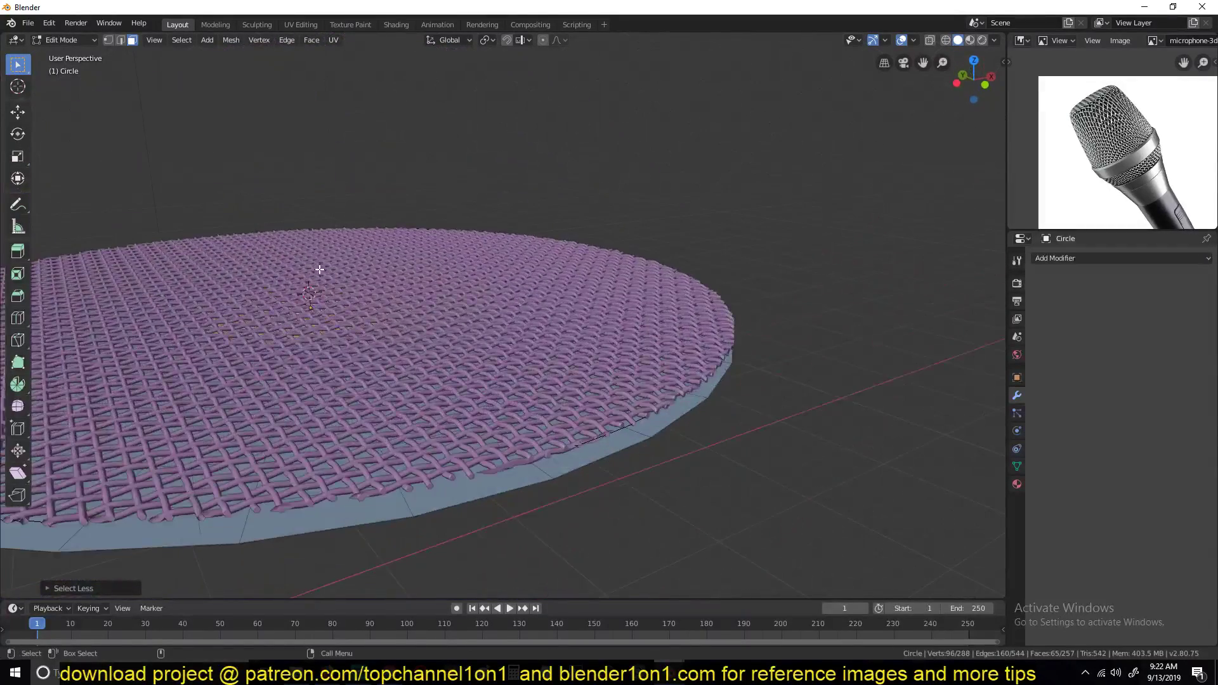
{"action": "scroll", "coordinate": [320, 271], "scroll_direction": "down", "scroll_amount": 4}
{"action": "key", "text": "o"}
{"action": "key", "text": "g"}
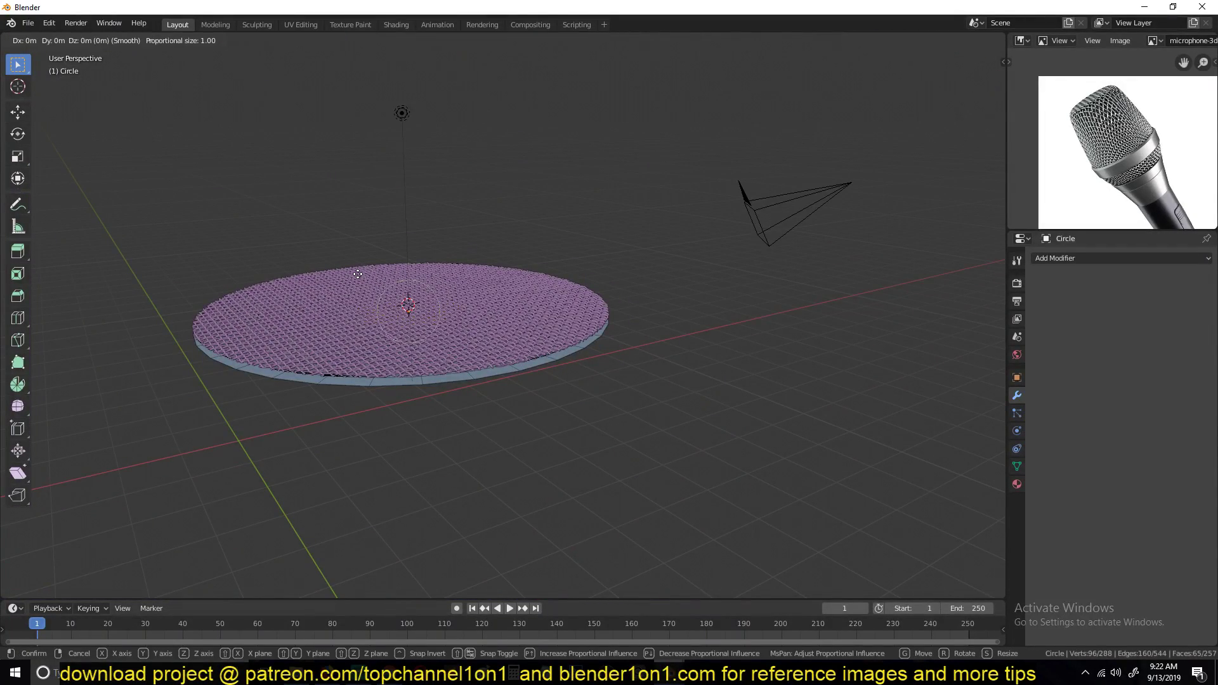
{"action": "key", "text": "z"}
{"action": "scroll", "coordinate": [357, 253], "scroll_direction": "down", "scroll_amount": 14}
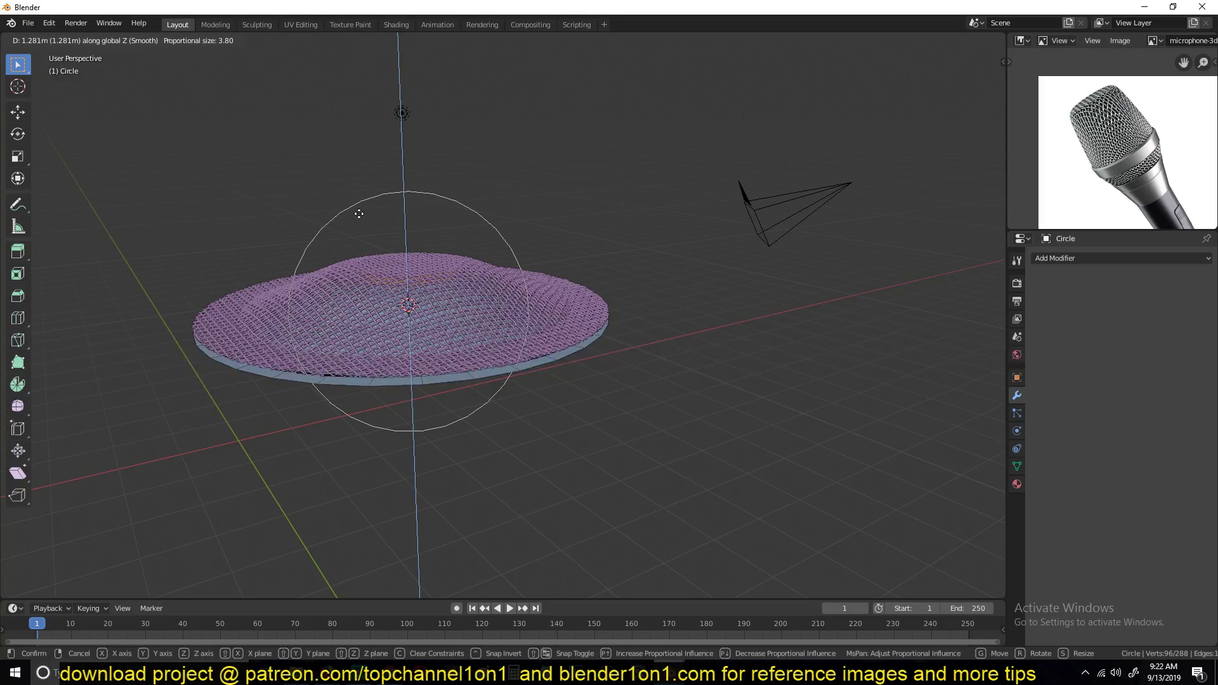
{"action": "scroll", "coordinate": [355, 181], "scroll_direction": "down", "scroll_amount": 6}
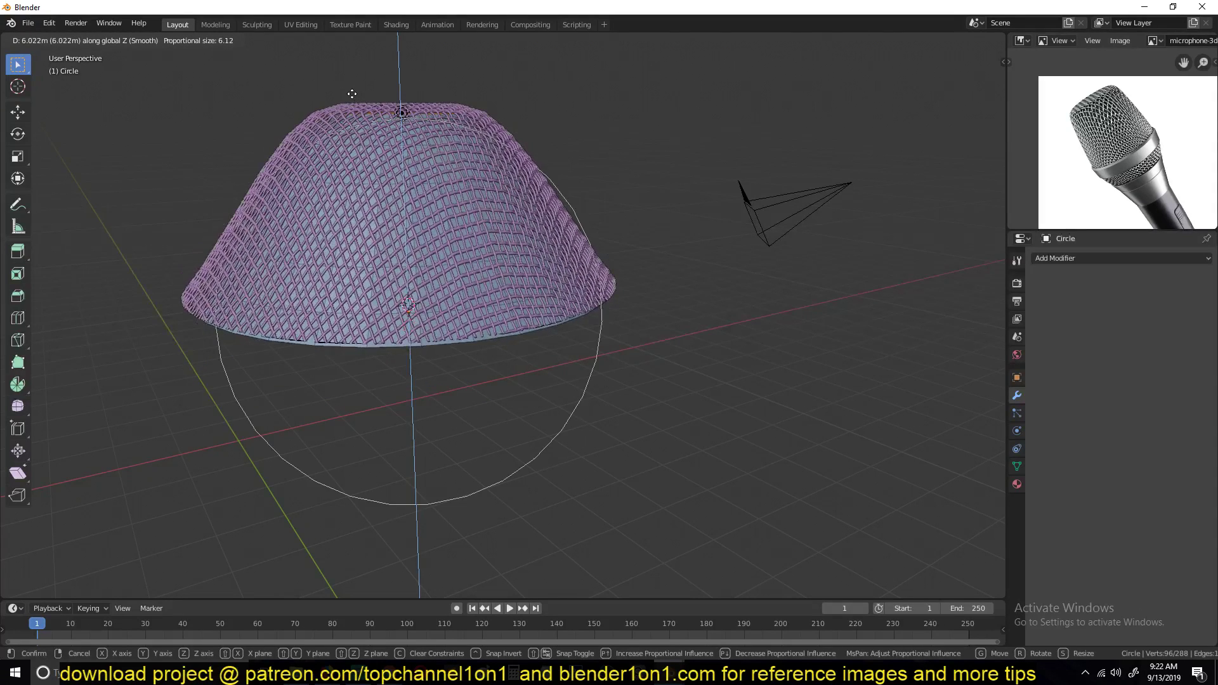
{"action": "scroll", "coordinate": [352, 88], "scroll_direction": "up", "scroll_amount": 4}
{"action": "scroll", "coordinate": [352, 88], "scroll_direction": "up", "scroll_amount": 1}
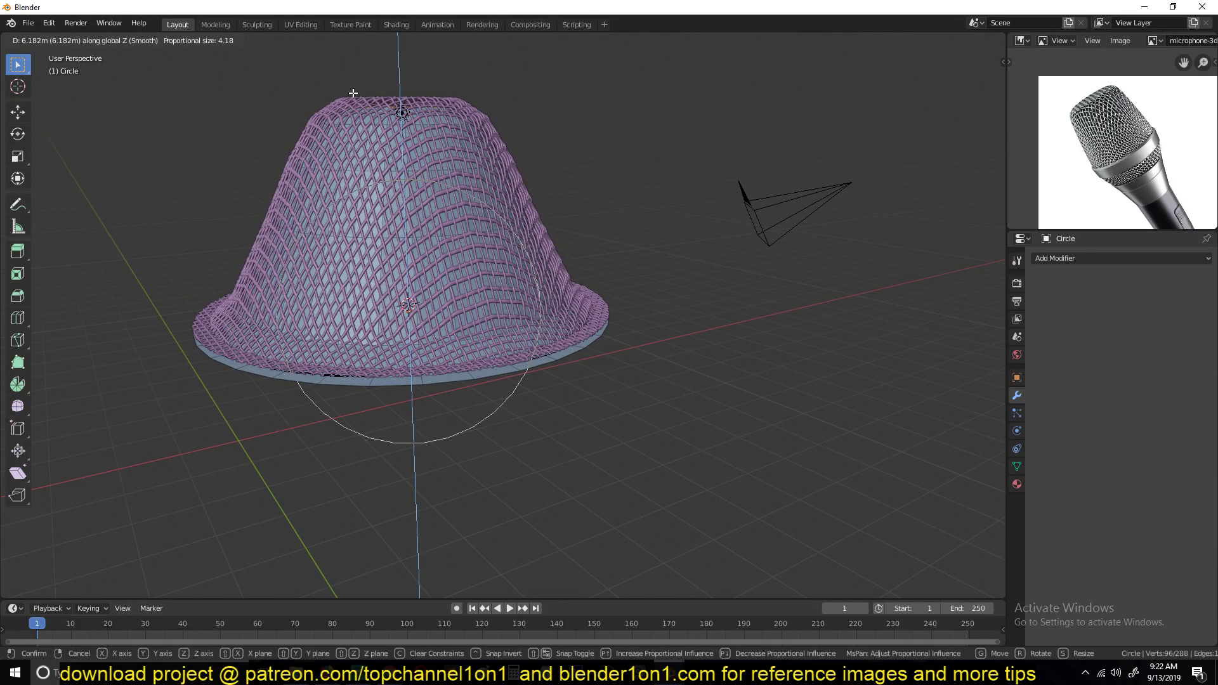
{"action": "key", "text": "Escape"}
Leave disc editing and, in front view, unbind the woven mesh's Surface Deform modifier
{"action": "mouse_move", "coordinate": [516, 280]}
{"action": "middle_mouse_down"}
{"action": "mouse_move", "coordinate": [522, 245]}
{"action": "mouse_move", "coordinate": [530, 291]}
{"action": "middle_mouse_up"}
{"action": "scroll", "coordinate": [527, 288], "scroll_direction": "up", "scroll_amount": 4}
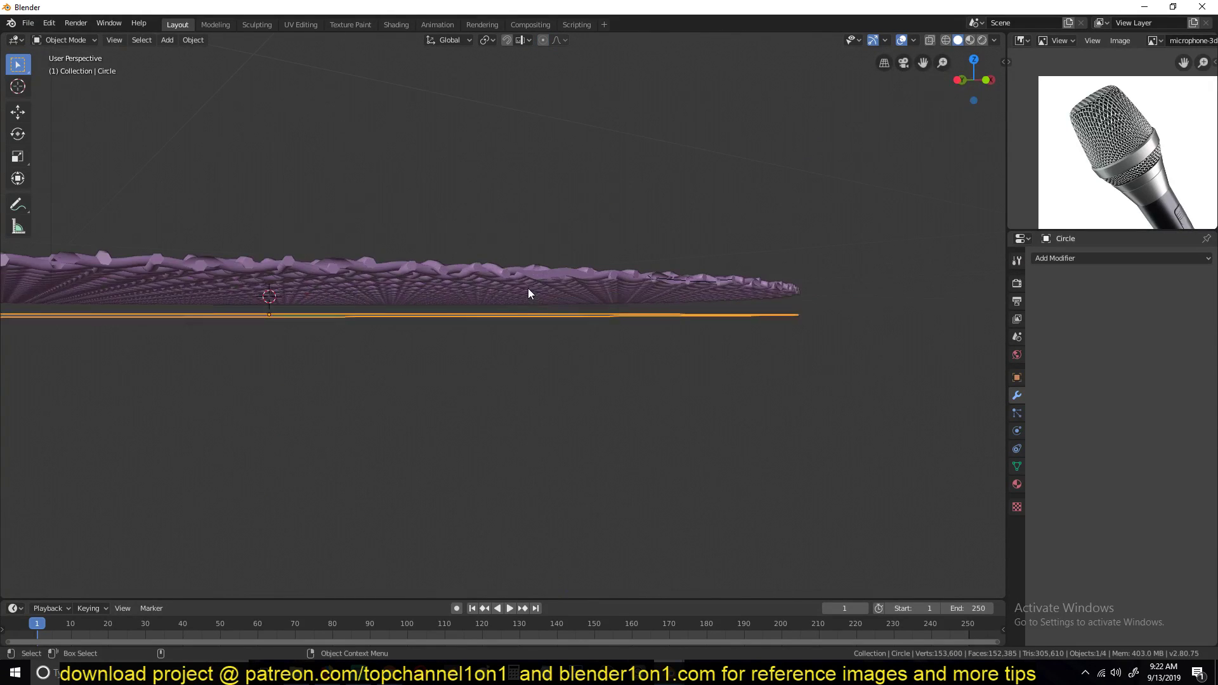
{"action": "key", "text": "KP_1"}
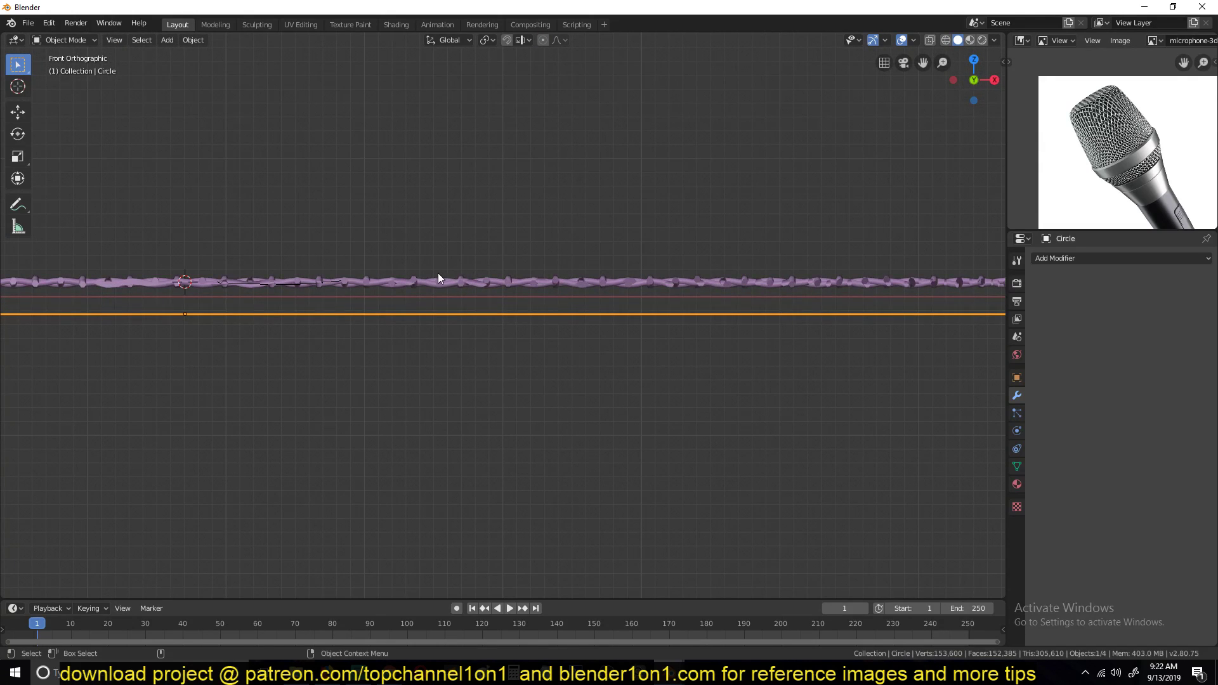
{"action": "left_click", "coordinate": [439, 283]}
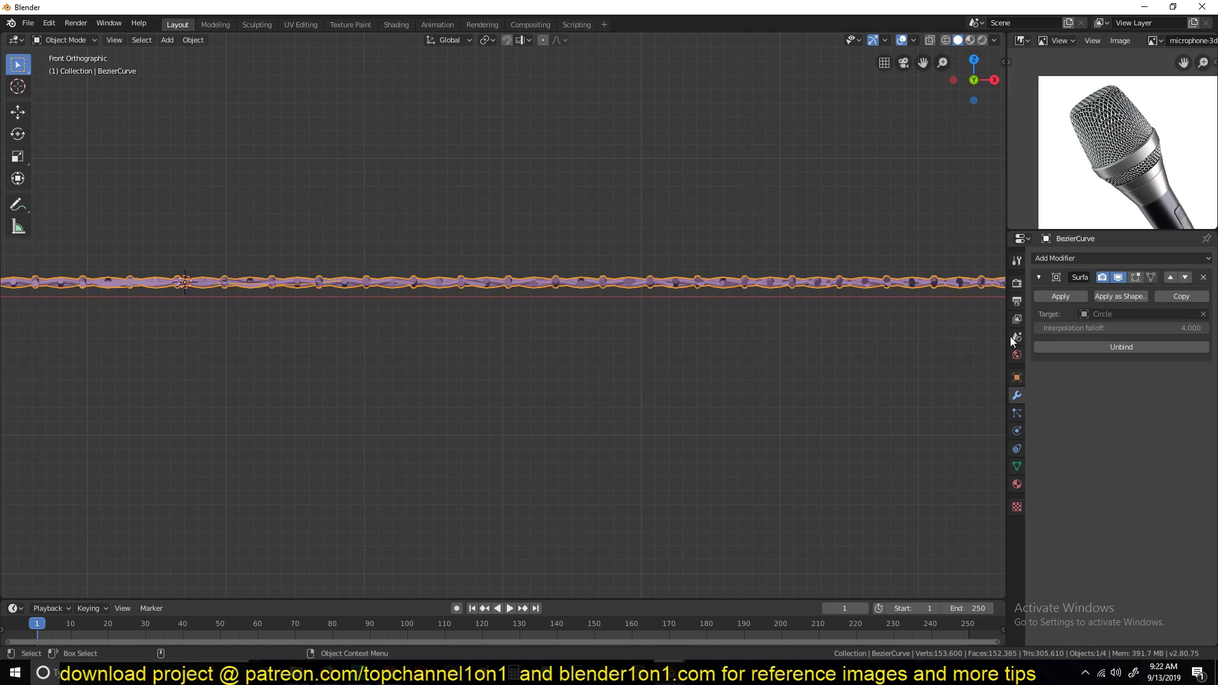
{"action": "left_click", "coordinate": [1136, 348]}
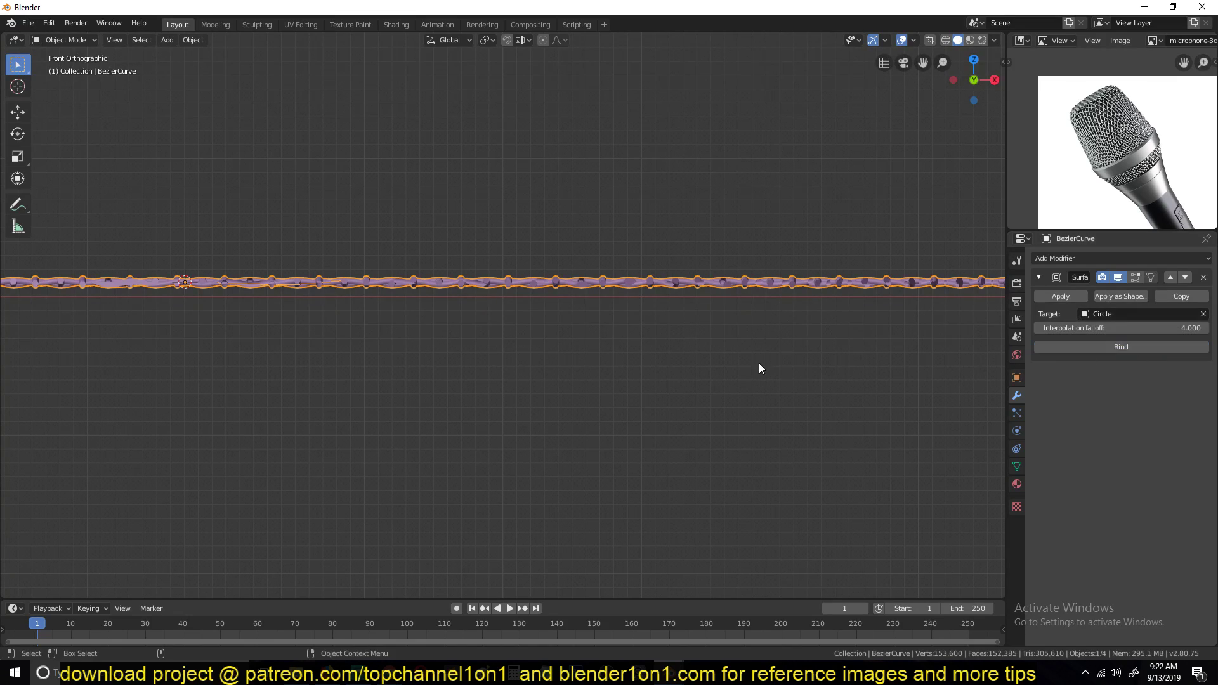
Switch to wireframe shading and move the disc up along Z into the middle of the woven mesh's thickness
{"action": "key", "text": "z"}
{"action": "left_click", "coordinate": [589, 321]}
{"action": "left_click", "coordinate": [413, 315]}
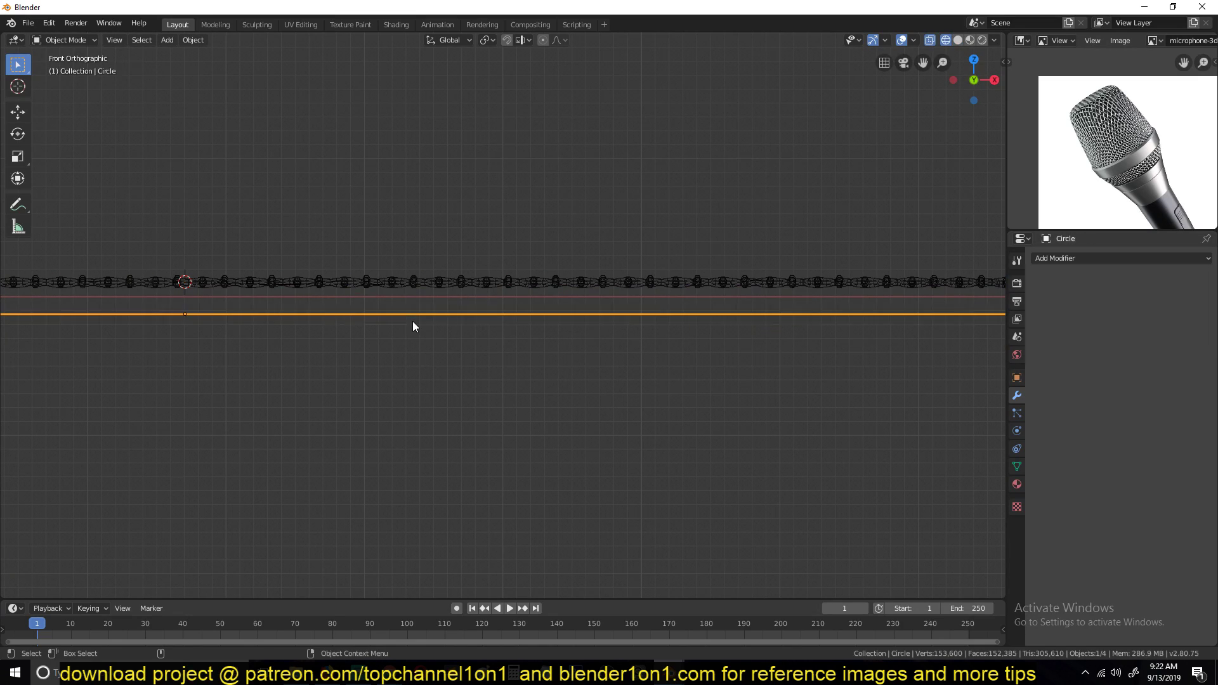
{"action": "key", "text": "g"}
{"action": "key", "text": "z"}
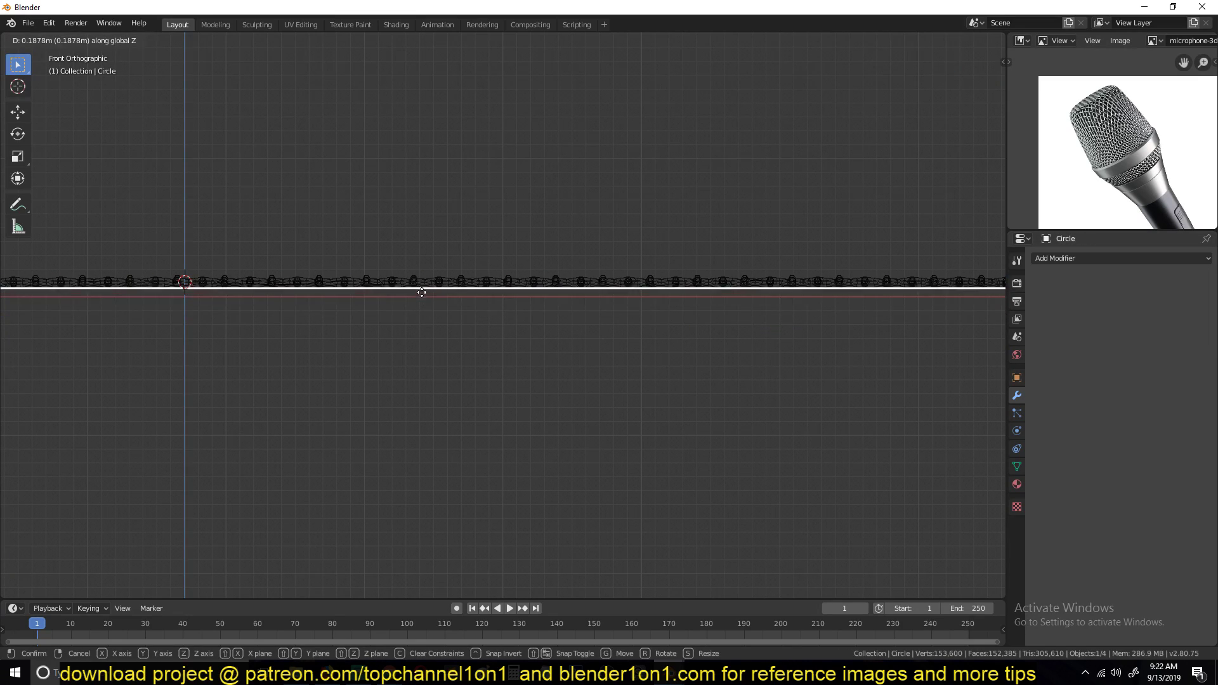
{"action": "left_click", "coordinate": [423, 288]}
{"action": "scroll", "coordinate": [512, 314], "scroll_direction": "up", "scroll_amount": 4}
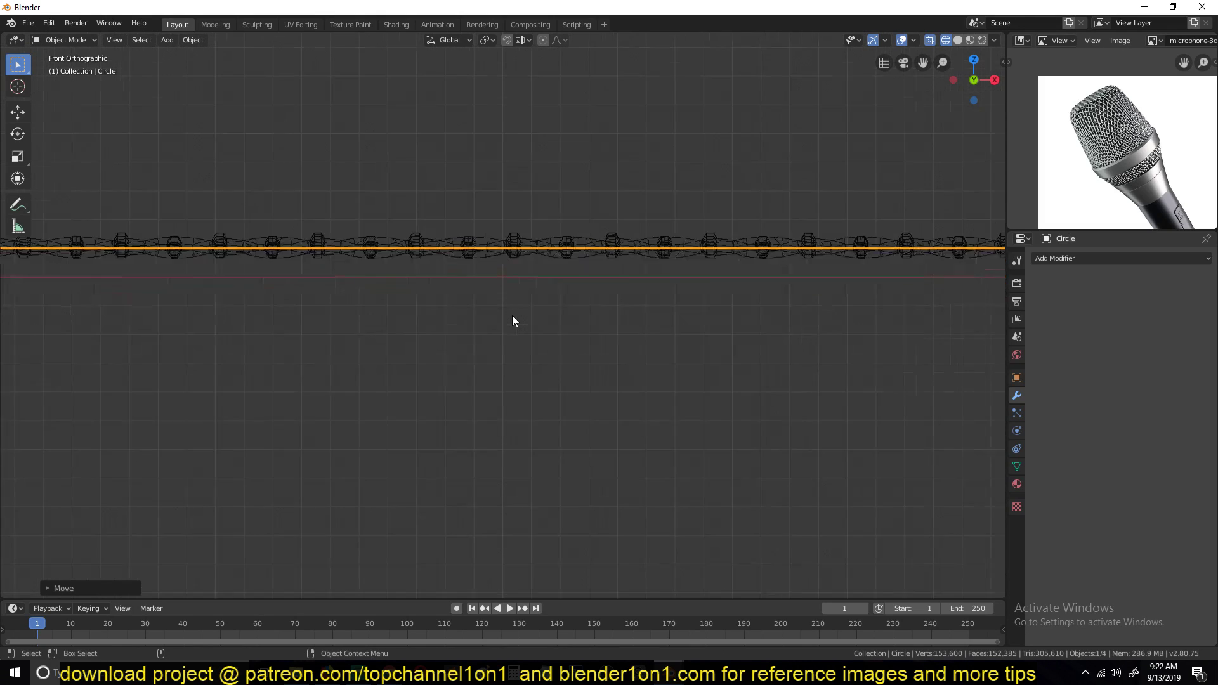
Bind the woven mesh's Surface Deform modifier to the raised disc again and return to solid shading
{"action": "left_click", "coordinate": [526, 273]}
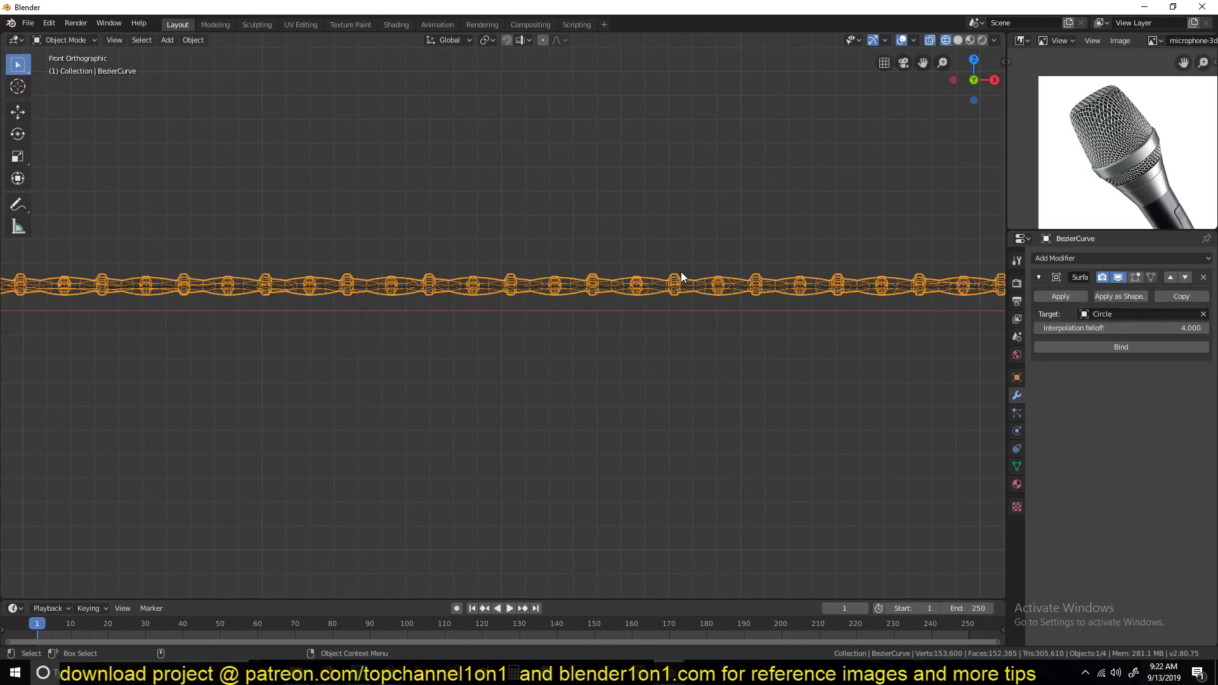
{"action": "left_click", "coordinate": [1121, 348]}
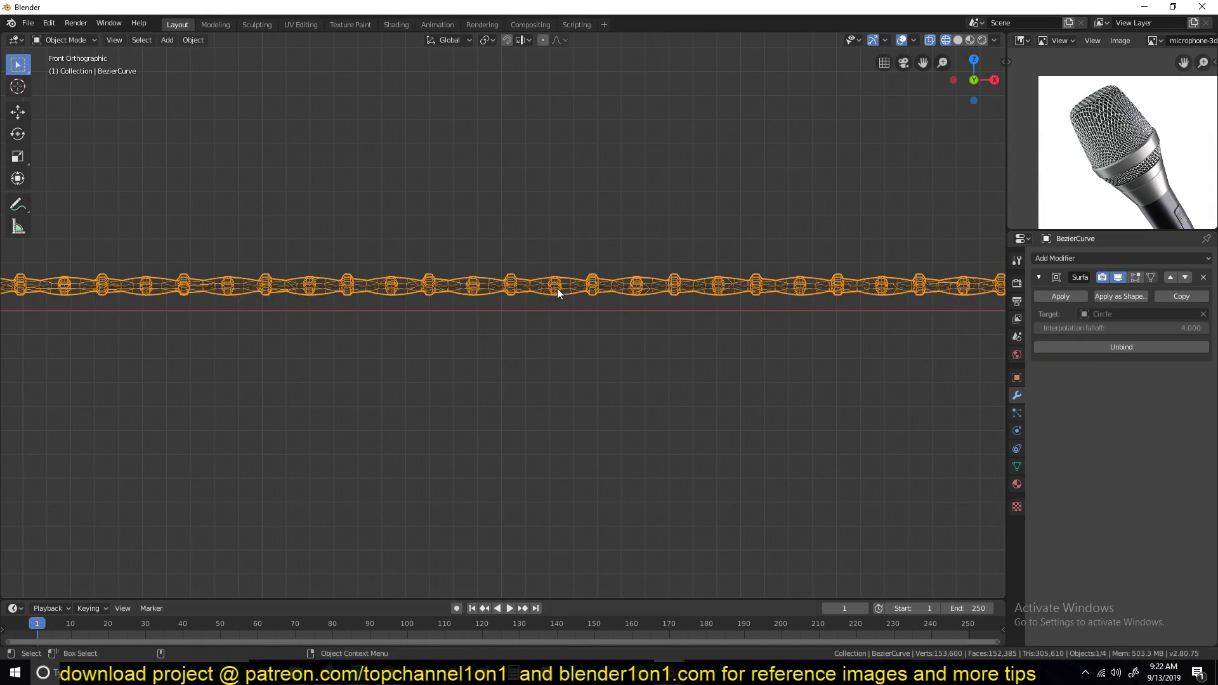
{"action": "middle_click_drag", "start_coordinate": [557, 288], "coordinate": [565, 311]}
{"action": "scroll", "coordinate": [565, 311], "scroll_direction": "down", "scroll_amount": 4}
{"action": "key", "text": "z"}
{"action": "left_click", "coordinate": [730, 330]}
{"action": "middle_click_drag", "start_coordinate": [723, 349], "coordinate": [695, 375]}
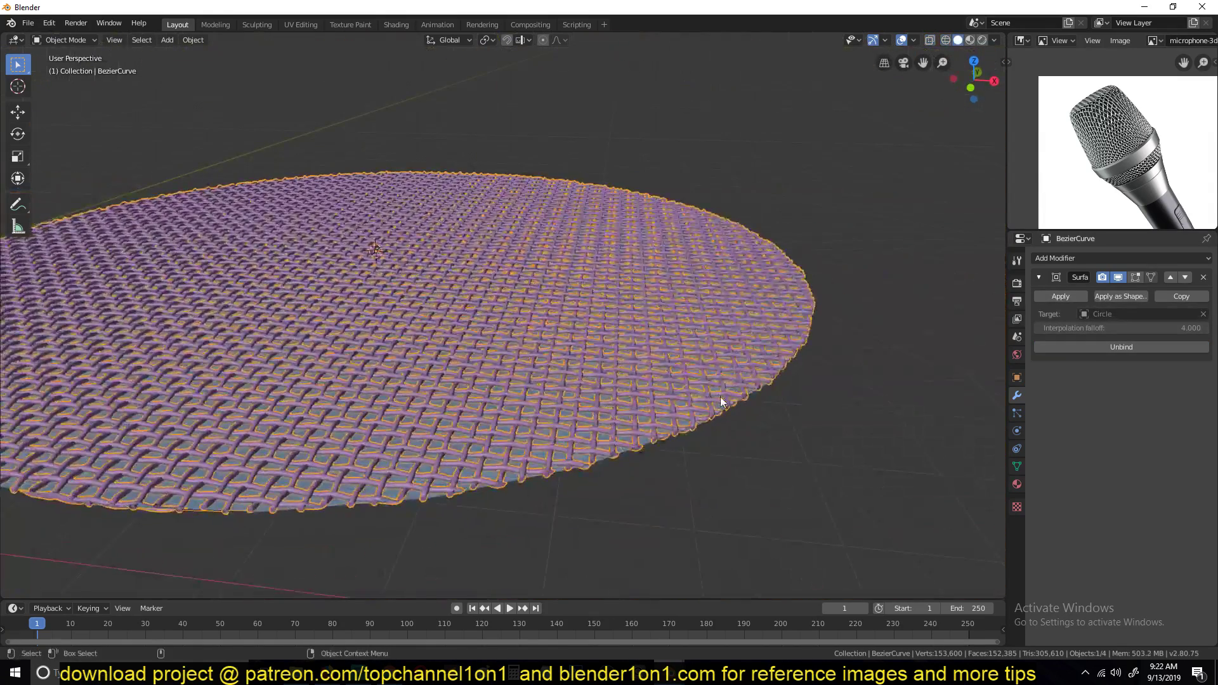
Open the disc for editing in vertex select mode and select its outer rim loop
{"action": "left_click", "coordinate": [721, 400]}
{"action": "scroll", "coordinate": [721, 401], "scroll_direction": "down", "scroll_amount": 4}
{"action": "scroll", "coordinate": [626, 306], "scroll_direction": "up", "scroll_amount": 5}
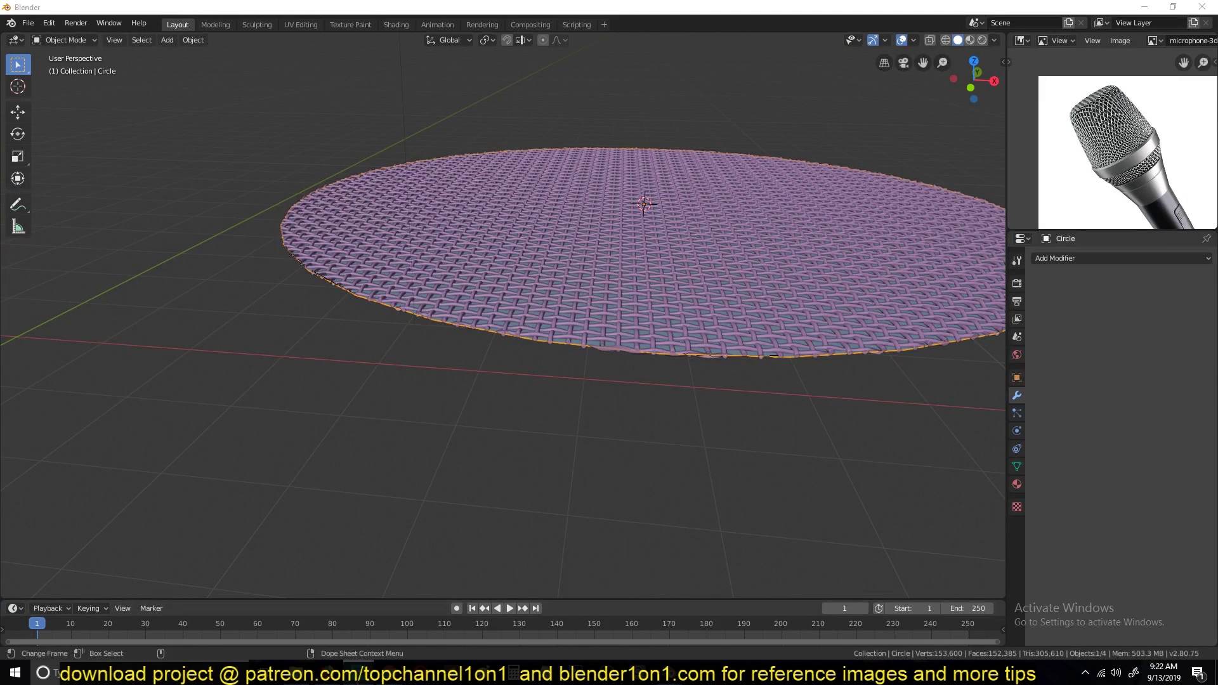
{"action": "key", "text": "Tab"}
{"action": "middle_click_drag", "start_coordinate": [626, 387], "coordinate": [540, 403], "text": "shift"}
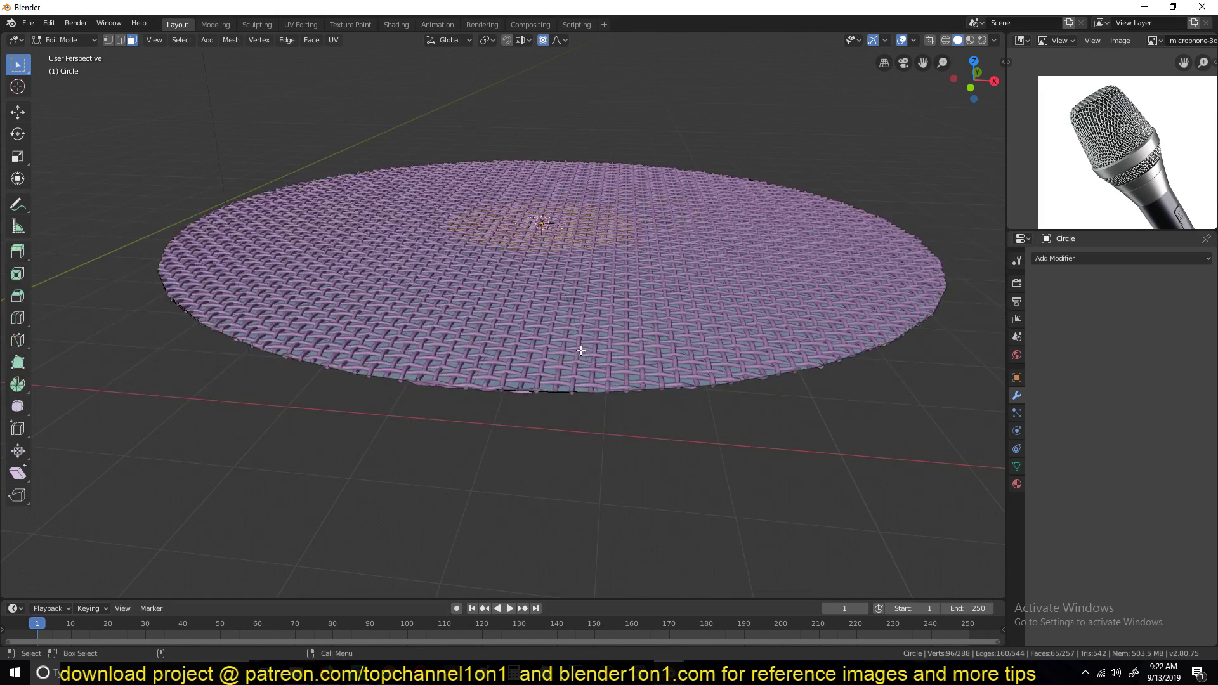
{"action": "key", "text": "1"}
{"action": "left_click", "coordinate": [593, 398], "text": "alt"}
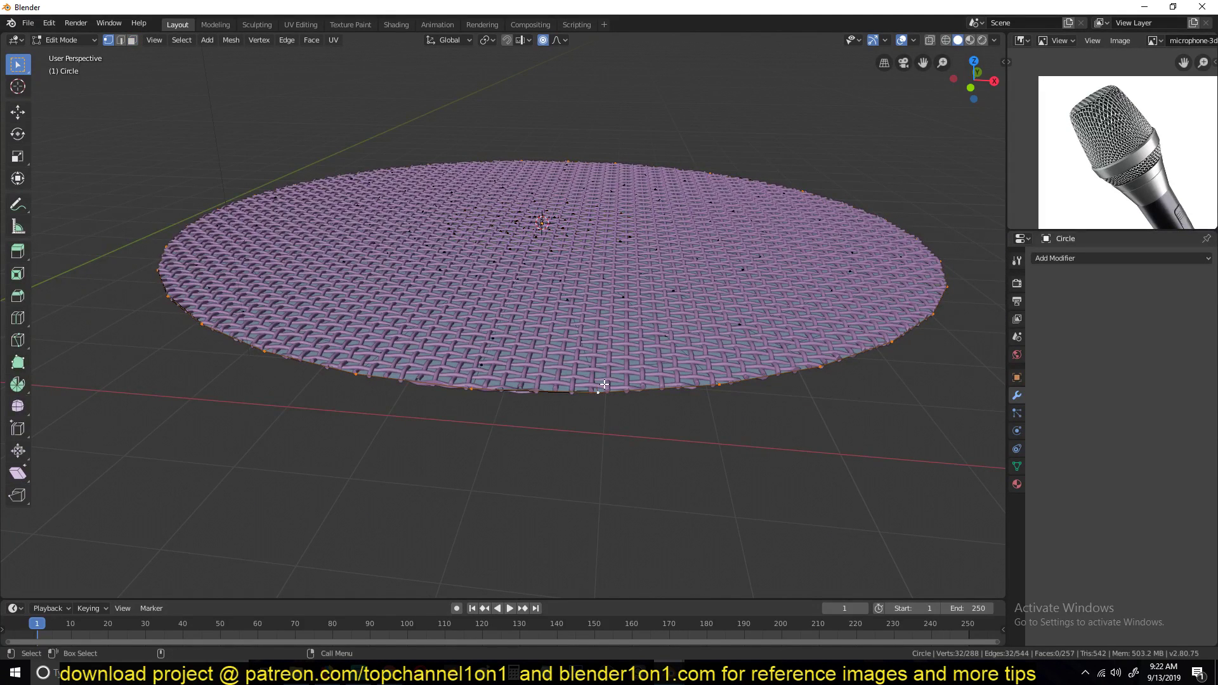
Try to lower the rim loop about 1.5 m along Z without proportional editing
{"action": "middle_click_drag", "start_coordinate": [594, 399], "coordinate": [632, 375]}
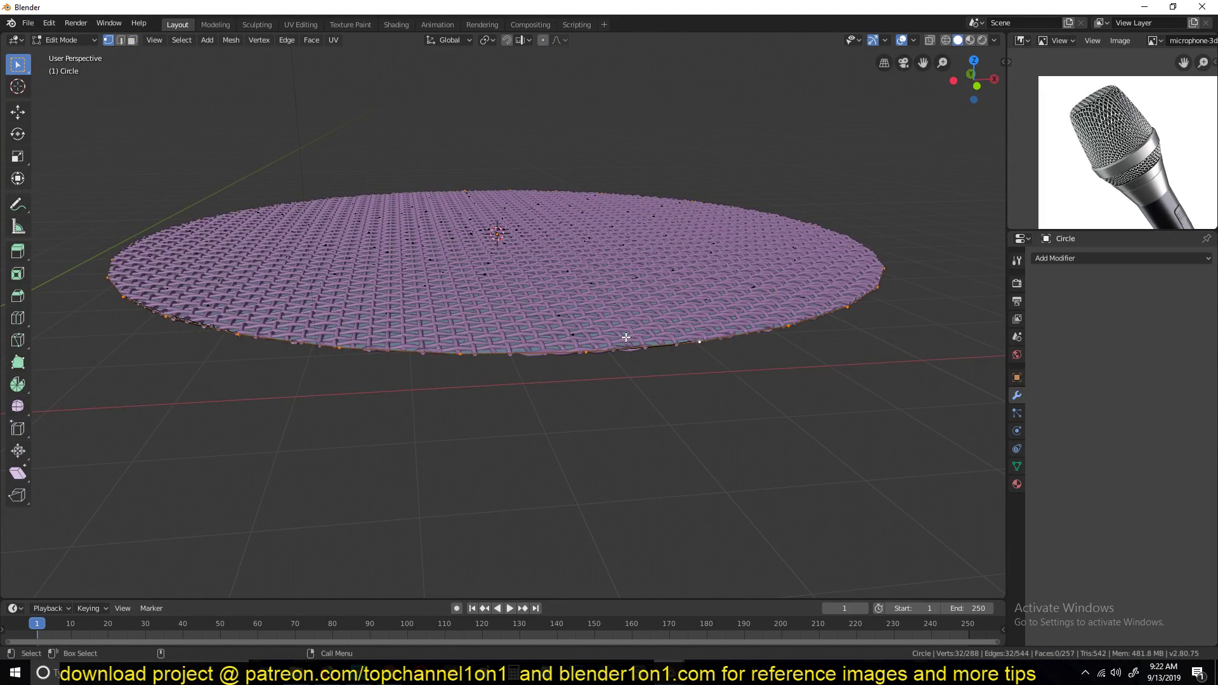
{"action": "scroll", "coordinate": [626, 336], "scroll_direction": "down", "scroll_amount": 2}
{"action": "key", "text": "g"}
{"action": "key", "text": "z"}
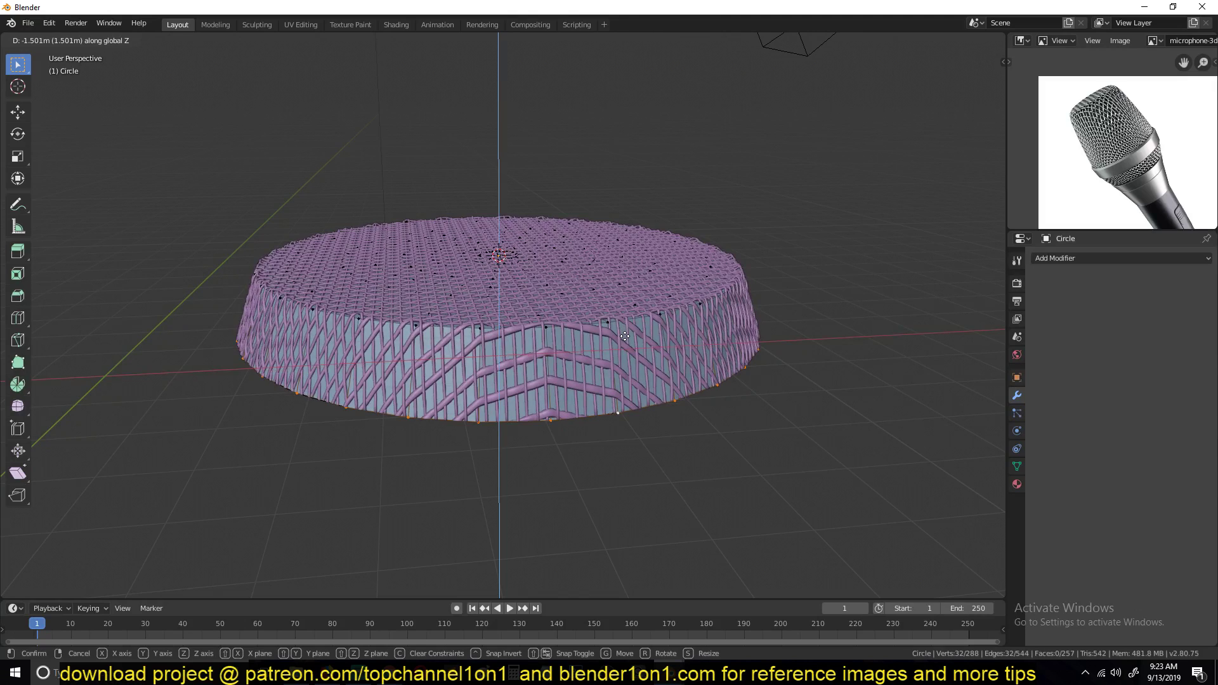
{"action": "right_click", "coordinate": [625, 337]}
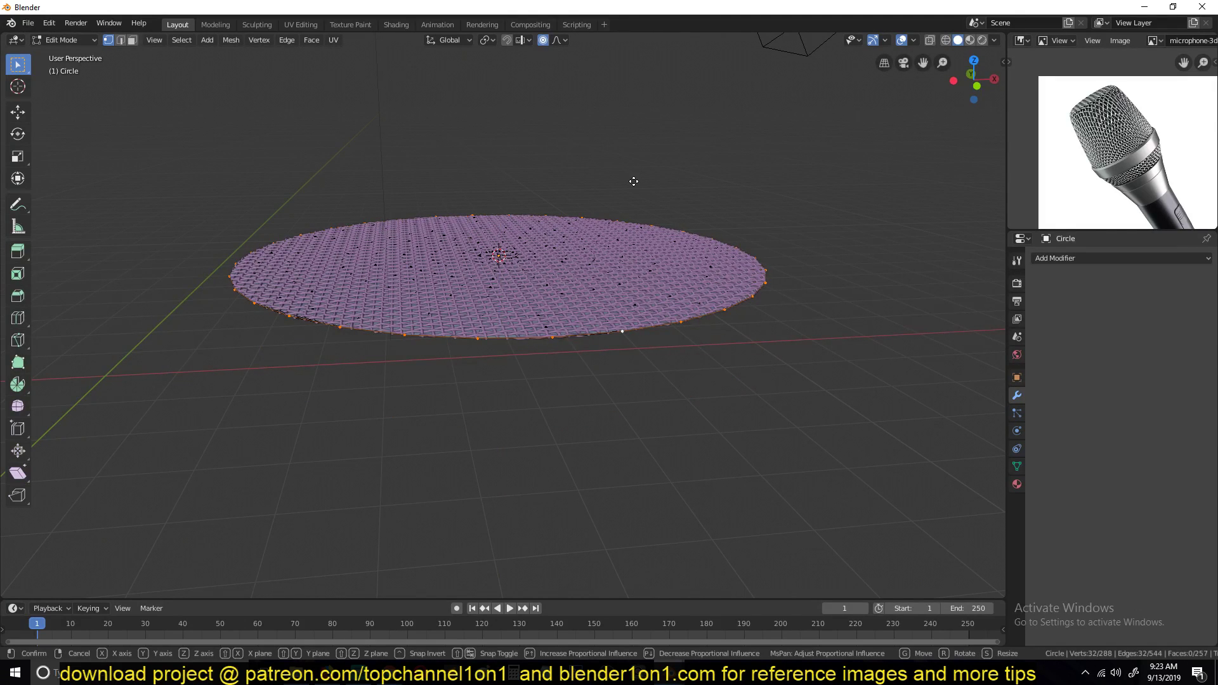
Try to lower the rim loop about 4.43 m along Z with smooth proportional editing, reducing the influence size to 3.14
{"action": "key", "text": "g"}
{"action": "key", "text": "z"}
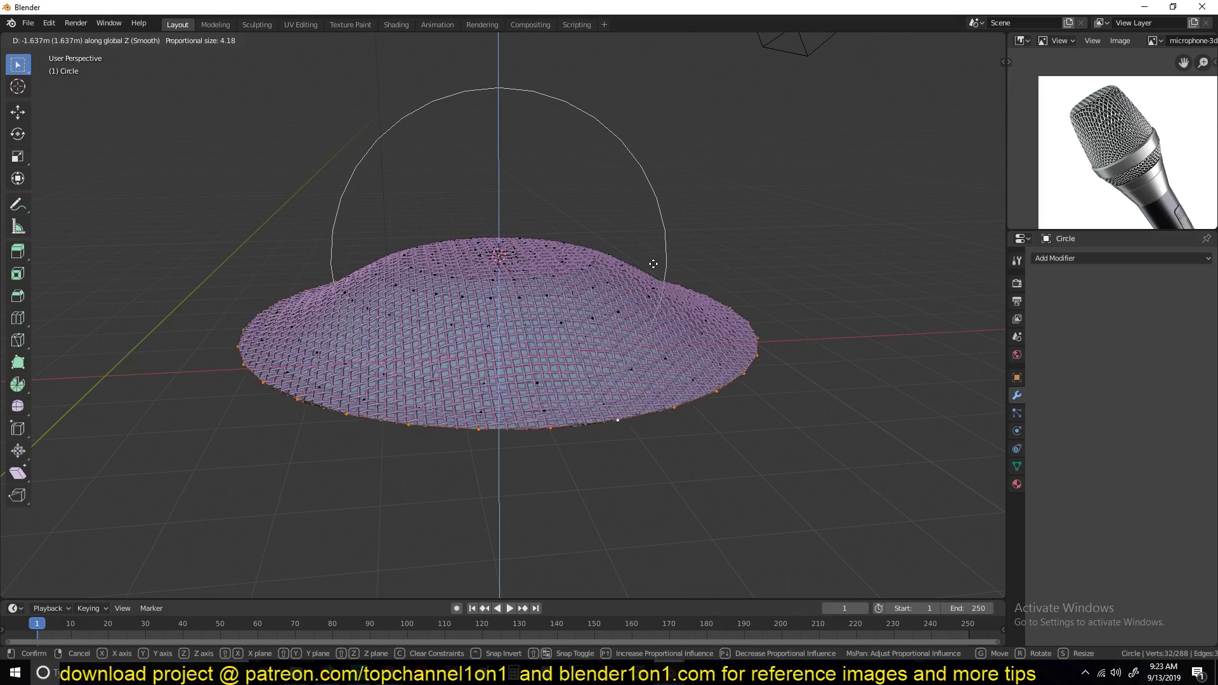
{"action": "scroll", "coordinate": [656, 310], "scroll_direction": "down", "scroll_amount": 3}
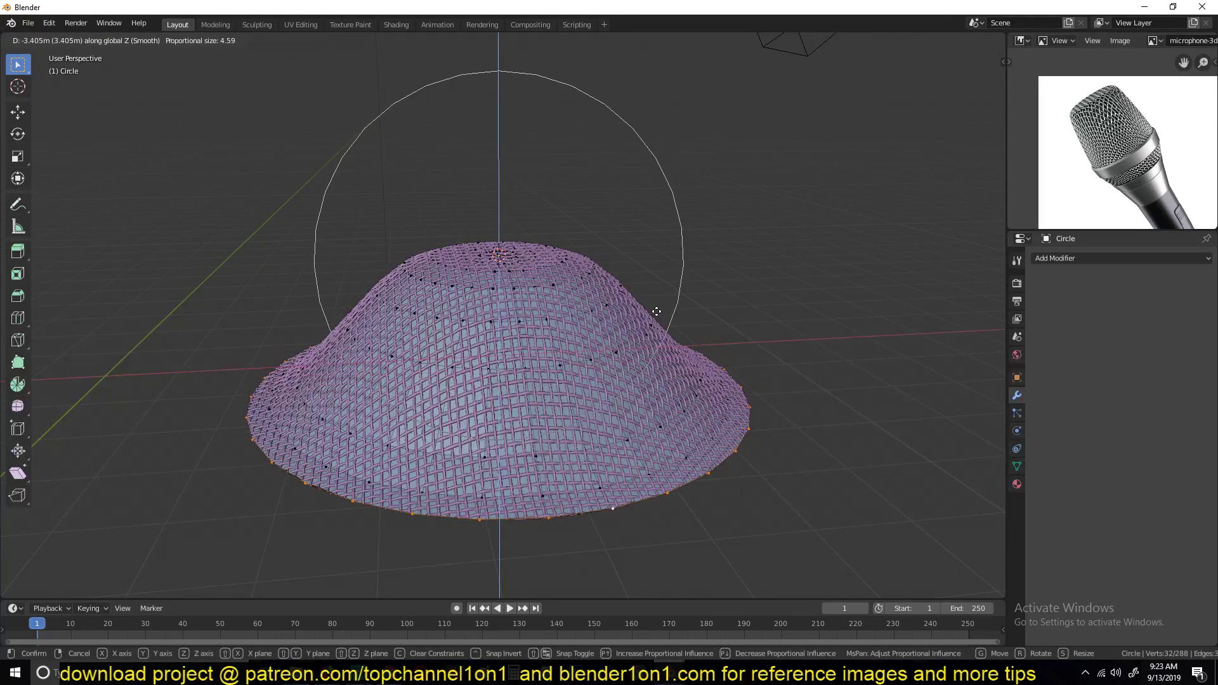
{"action": "scroll", "coordinate": [658, 315], "scroll_direction": "up", "scroll_amount": 4}
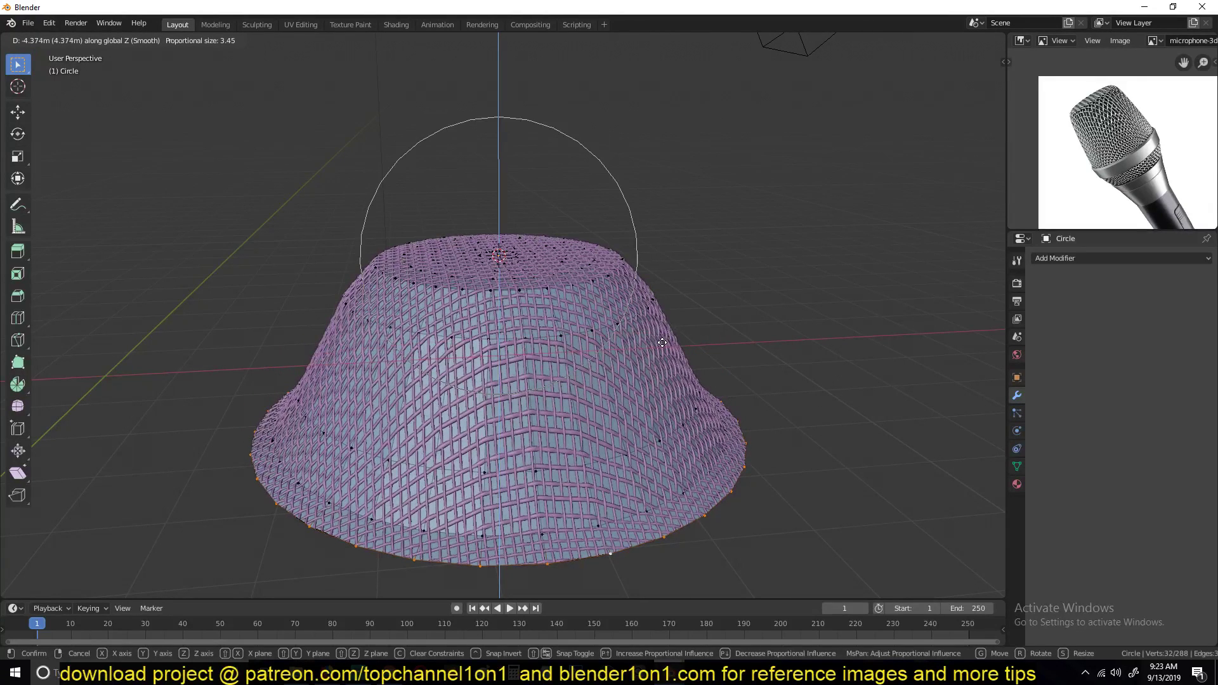
{"action": "scroll", "coordinate": [662, 341], "scroll_direction": "up", "scroll_amount": 1}
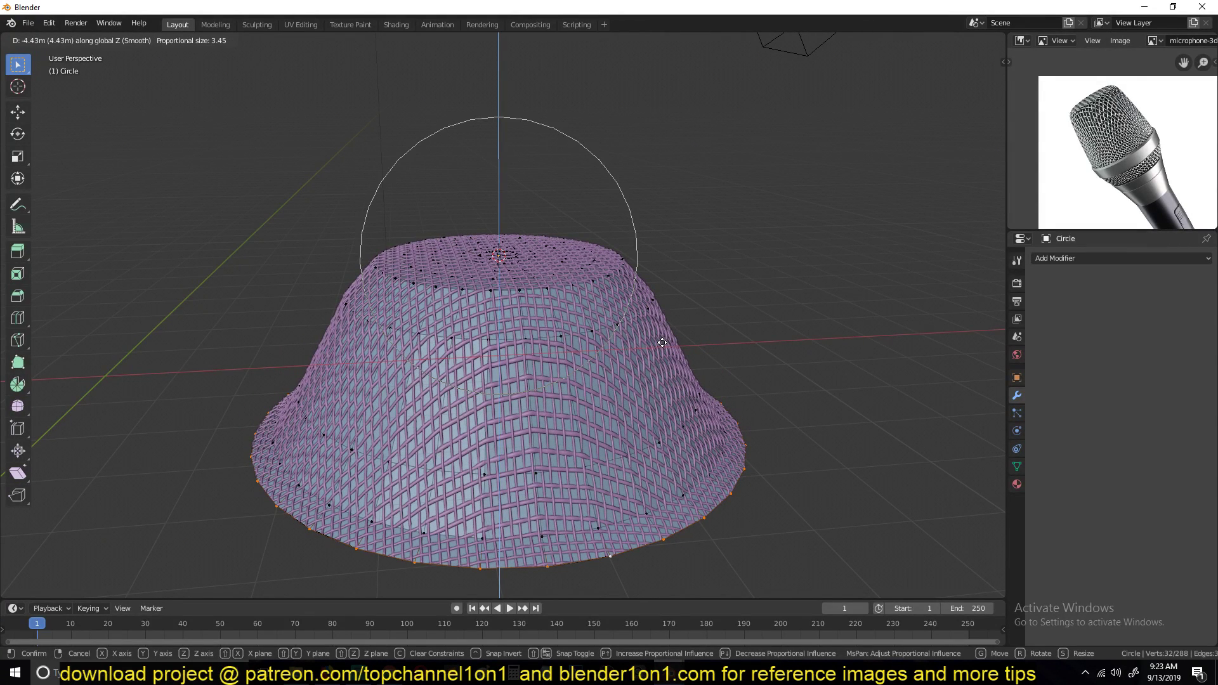
{"action": "scroll", "coordinate": [662, 342], "scroll_direction": "up", "scroll_amount": 1}
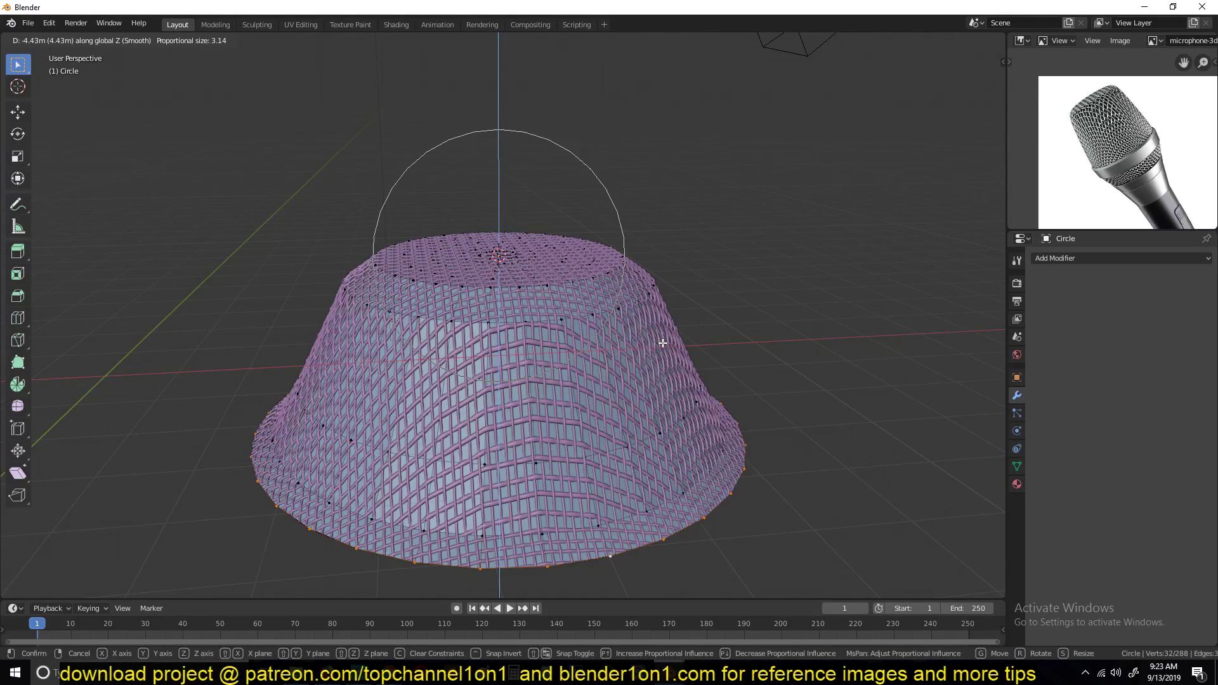
{"action": "right_click", "coordinate": [662, 342]}
Look at the disc from the front and review the proportional editing falloff types
{"action": "middle_click_drag", "start_coordinate": [666, 324], "coordinate": [793, 310]}
{"action": "key", "text": "KP_1"}
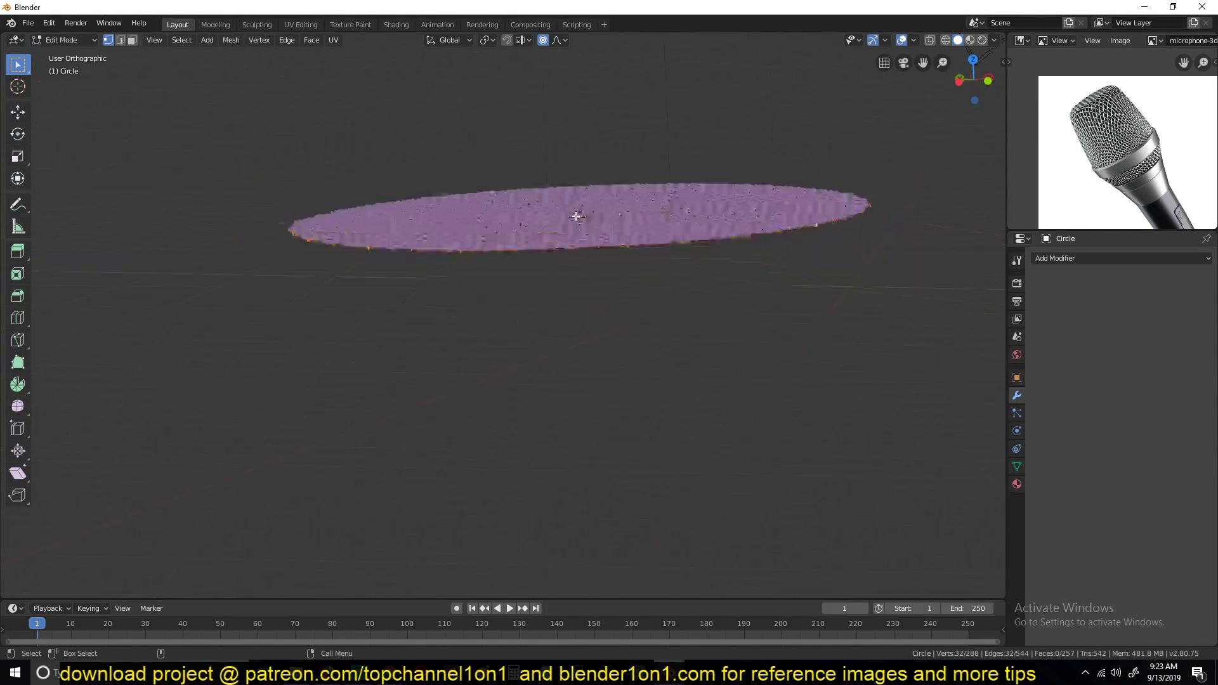
{"action": "key", "text": "KP_1"}
{"action": "left_click", "coordinate": [558, 40]}
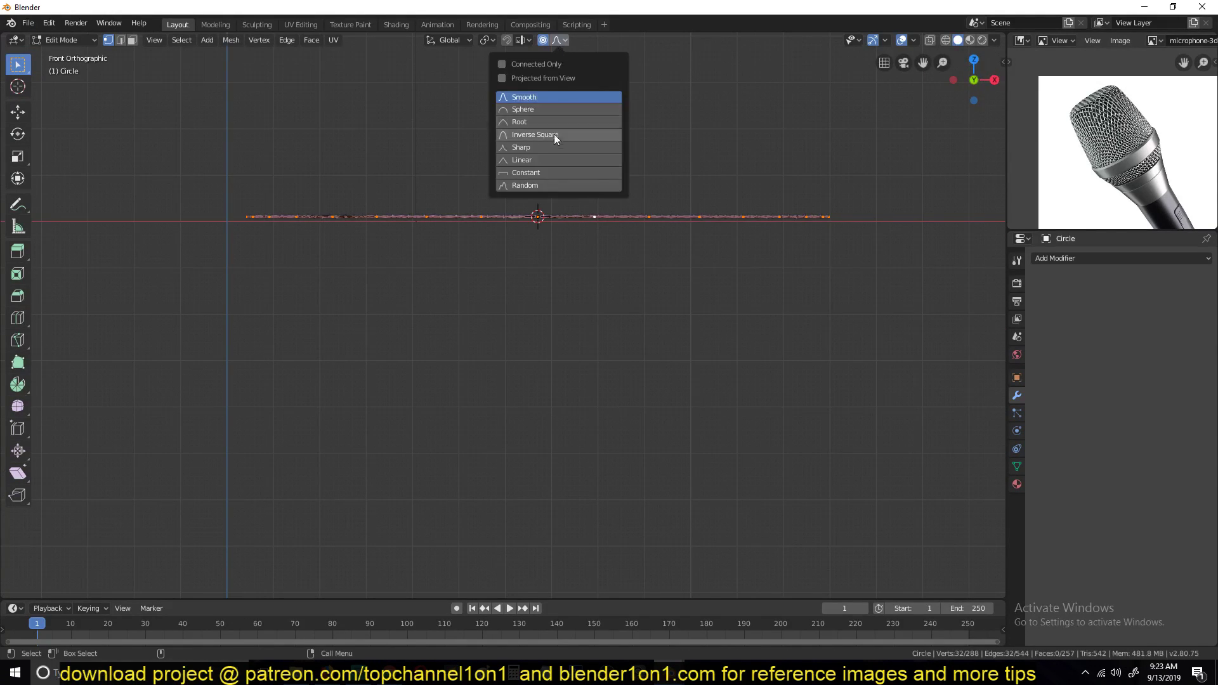
Leave disc editing and examine the woven mesh from underneath and from directly above
{"action": "key", "text": "Tab"}
{"action": "middle_click_drag", "start_coordinate": [576, 257], "coordinate": [466, 318]}
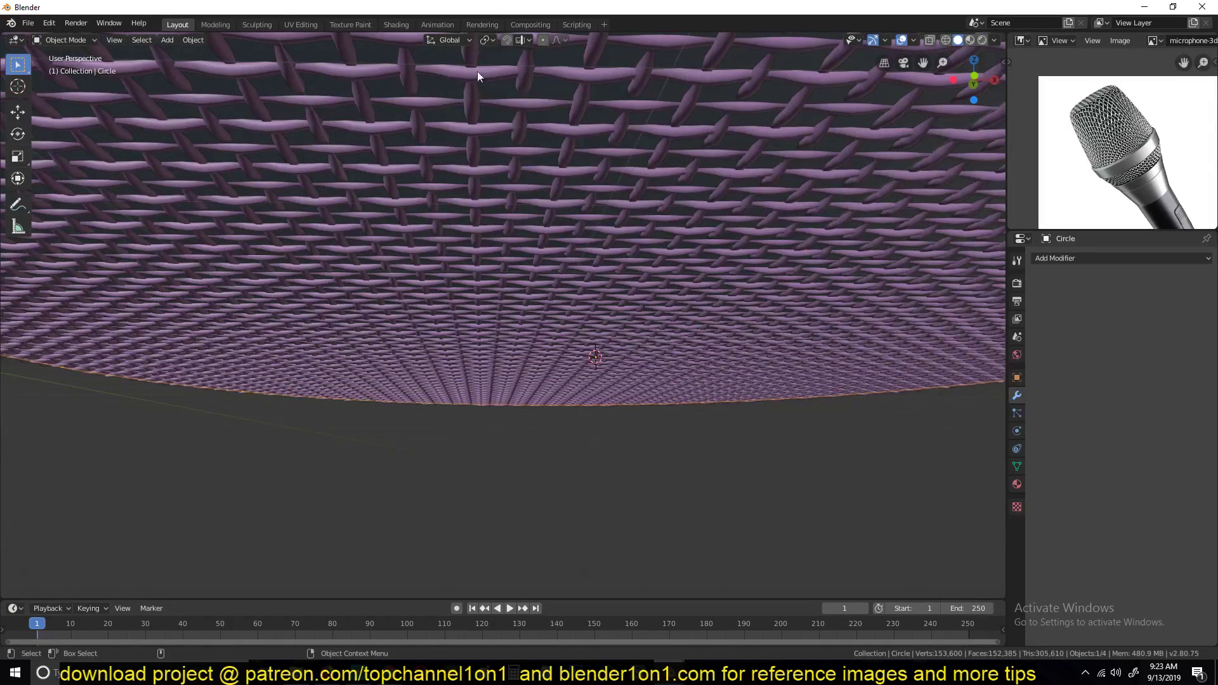
{"action": "middle_click_drag", "start_coordinate": [471, 123], "coordinate": [508, 218], "text": "shift"}
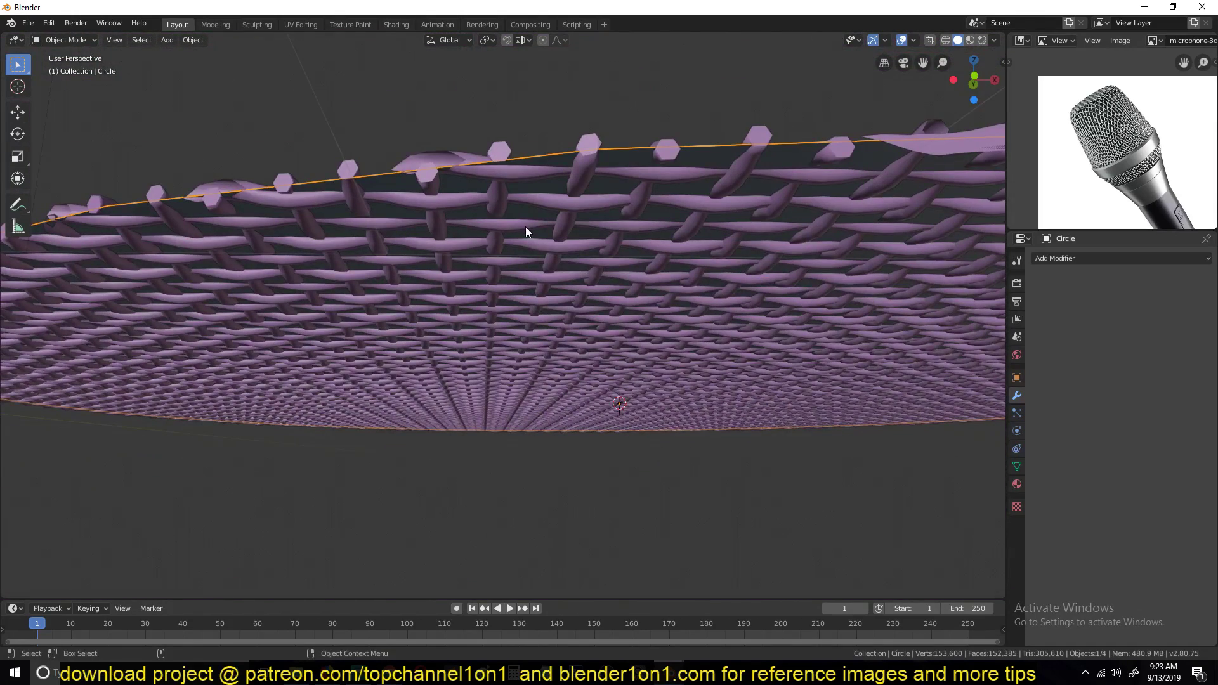
{"action": "scroll", "coordinate": [526, 227], "scroll_direction": "down", "scroll_amount": 5}
{"action": "key", "text": "KP_7"}
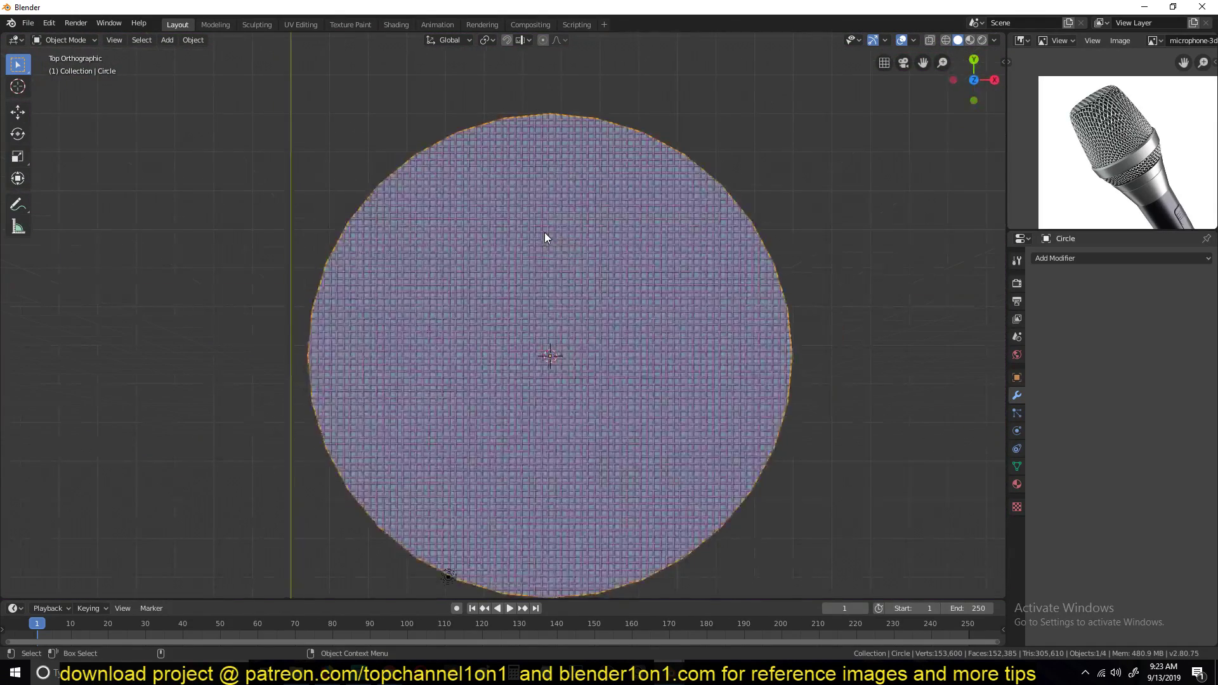
Select the disc's central face rings and raise them about 2.6 m along Z with smooth proportional editing, reducing the influence size to 1.33
{"action": "key", "text": "Tab"}
{"action": "scroll", "coordinate": [615, 422], "scroll_direction": "up", "scroll_amount": 6}
{"action": "key", "text": "3"}
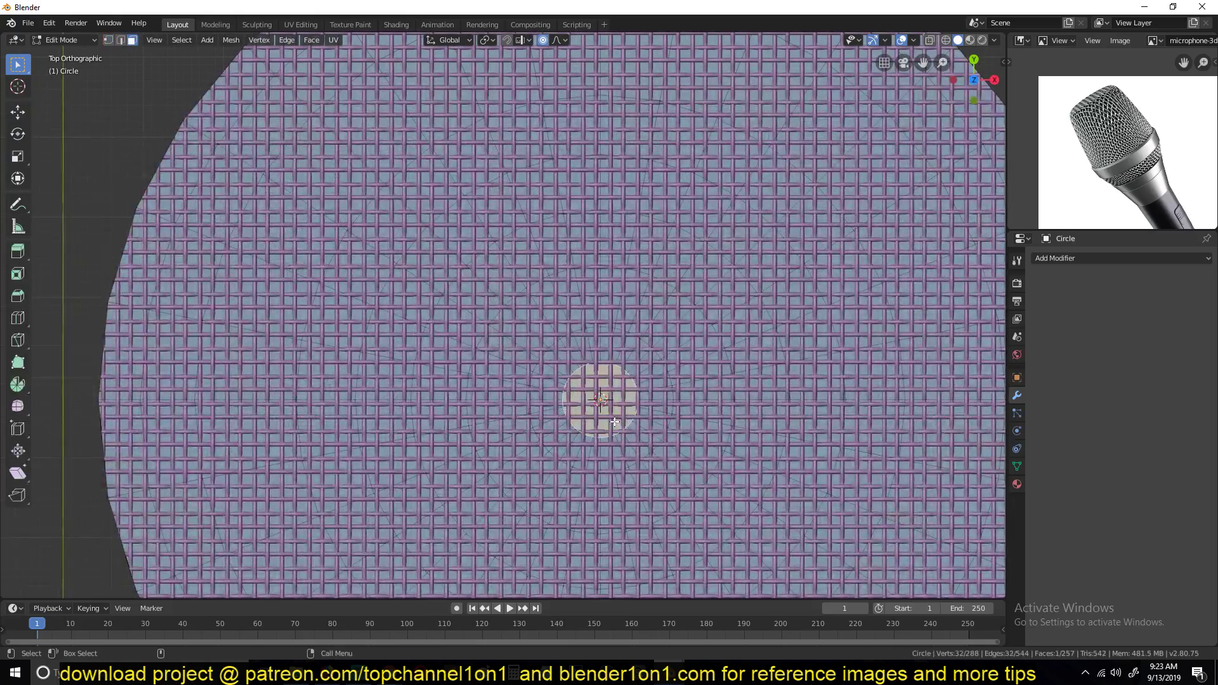
{"action": "key", "text": "ctrl+KP_Add"}
{"action": "key", "text": "ctrl+KP_Add"}
{"action": "key", "text": "ctrl+KP_Add"}
{"action": "key", "text": "ctrl+KP_Add"}
{"action": "key", "text": "ctrl+KP_Add"}
{"action": "key", "text": "ctrl+KP_Add"}
{"action": "key", "text": "ctrl+KP_Subtract"}
{"action": "key", "text": "ctrl+KP_Subtract"}
{"action": "key", "text": "ctrl+KP_Subtract"}
{"action": "key", "text": "ctrl+KP_Subtract"}
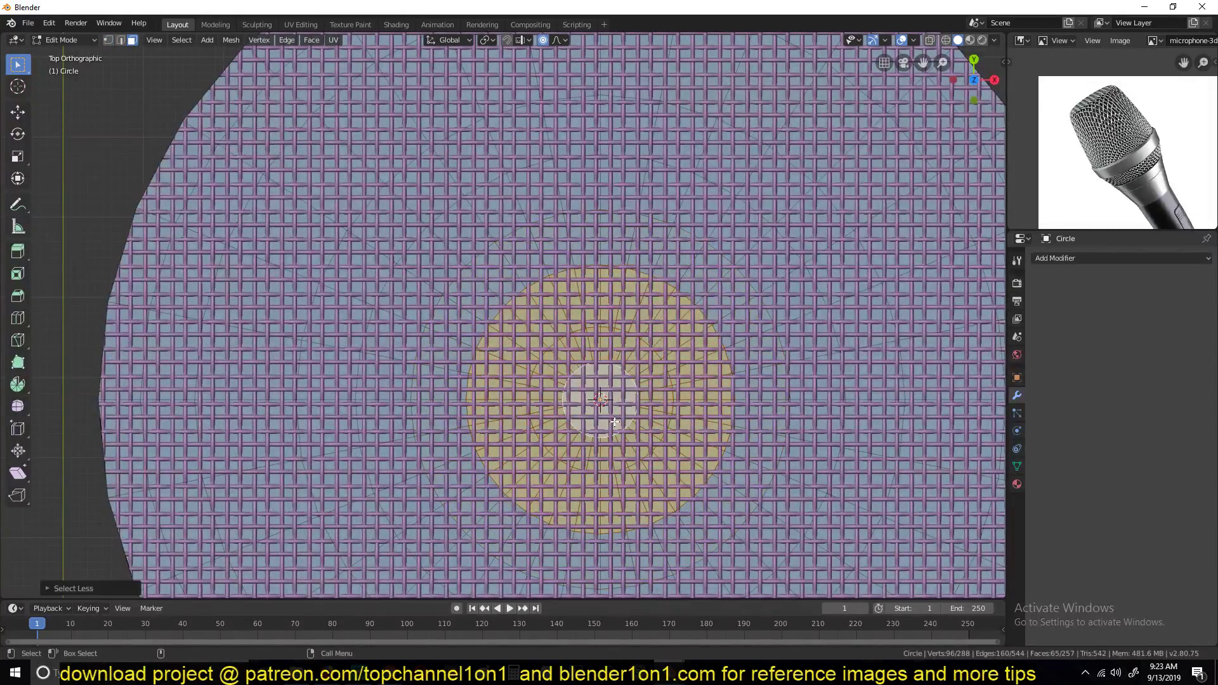
{"action": "key", "text": "KP_1"}
{"action": "key", "text": "g"}
{"action": "key", "text": "z"}
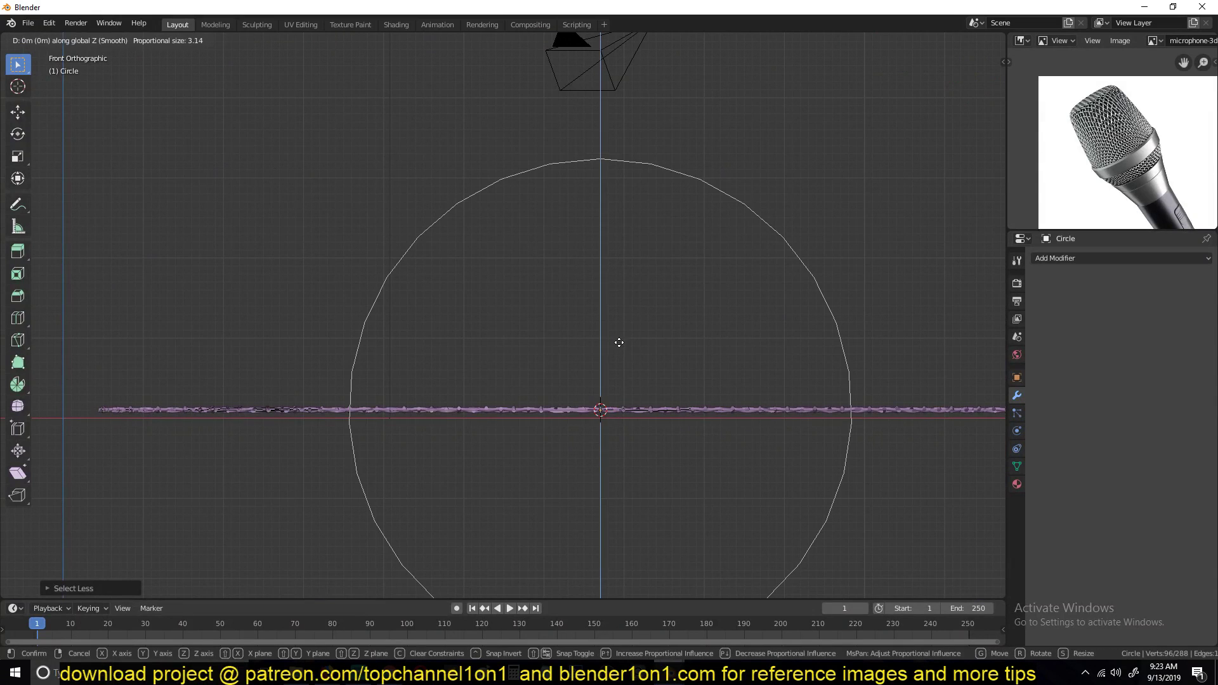
{"action": "scroll", "coordinate": [624, 210], "scroll_direction": "up", "scroll_amount": 9}
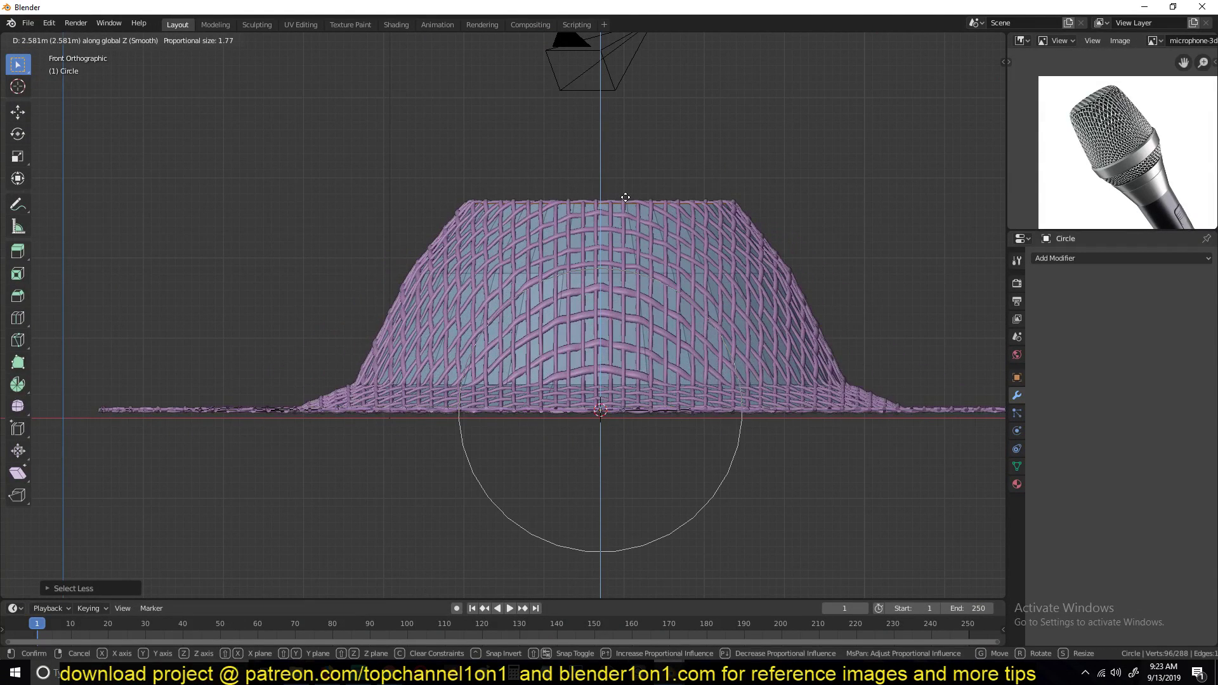
{"action": "left_click", "coordinate": [626, 197]}
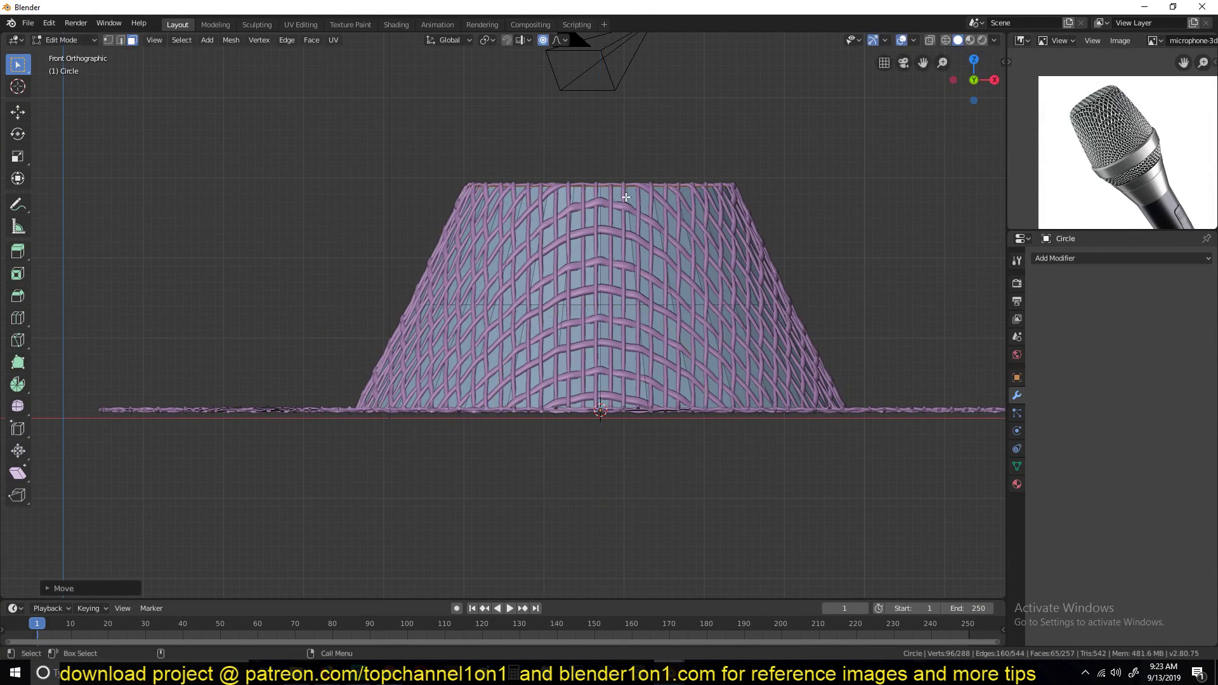
Leave disc editing and examine how the woven mesh stretches around the raised crown, up close and from above
{"action": "key", "text": "Tab"}
{"action": "middle_click_drag", "start_coordinate": [683, 255], "coordinate": [690, 288]}
{"action": "scroll", "coordinate": [1120, 162], "scroll_direction": "up", "scroll_amount": 3}
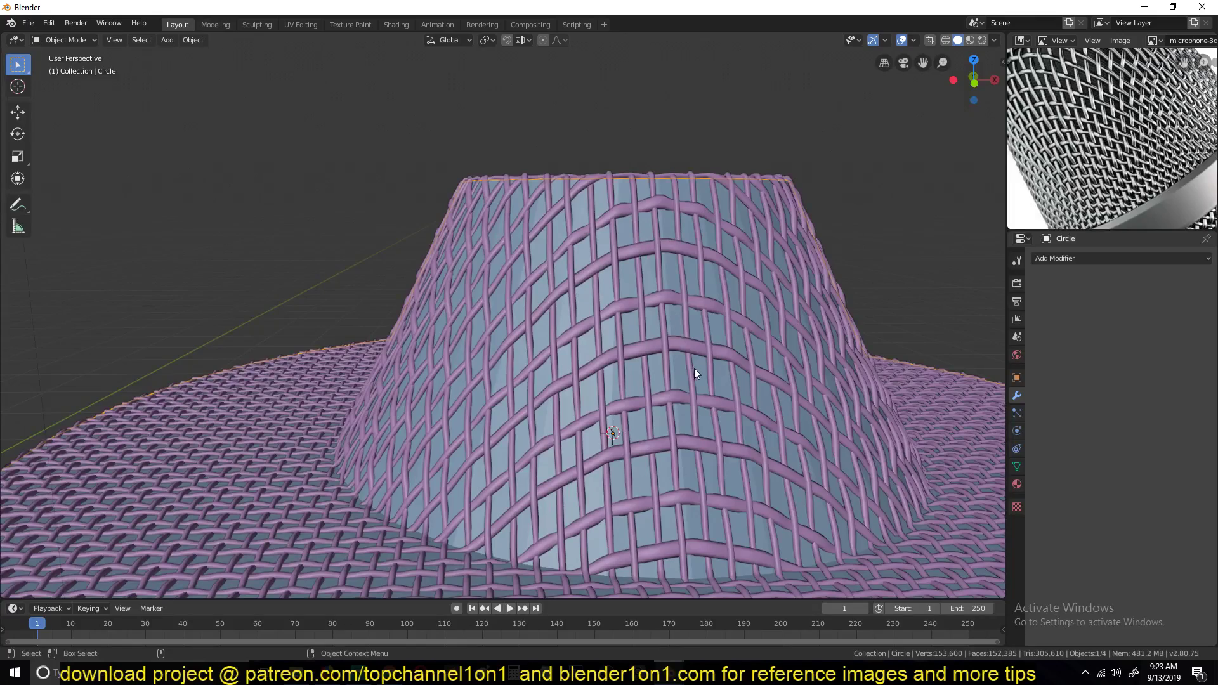
{"action": "scroll", "coordinate": [694, 368], "scroll_direction": "down", "scroll_amount": 6}
{"action": "middle_click_drag", "start_coordinate": [694, 368], "coordinate": [744, 386]}
{"action": "scroll", "coordinate": [696, 420], "scroll_direction": "up", "scroll_amount": 4}
{"action": "scroll", "coordinate": [695, 421], "scroll_direction": "down", "scroll_amount": 3}
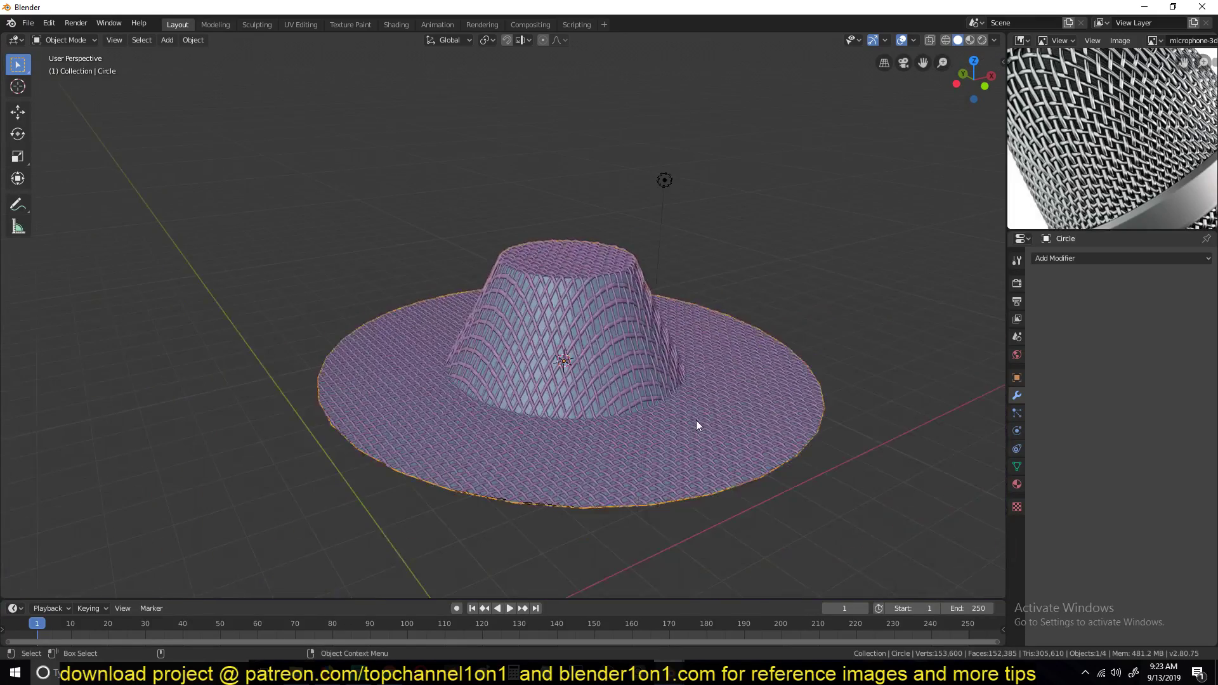
{"action": "middle_click_drag", "start_coordinate": [695, 420], "coordinate": [698, 349]}
Hide the woven mesh and open the underlying disc for vertex editing
{"action": "left_click", "coordinate": [634, 277]}
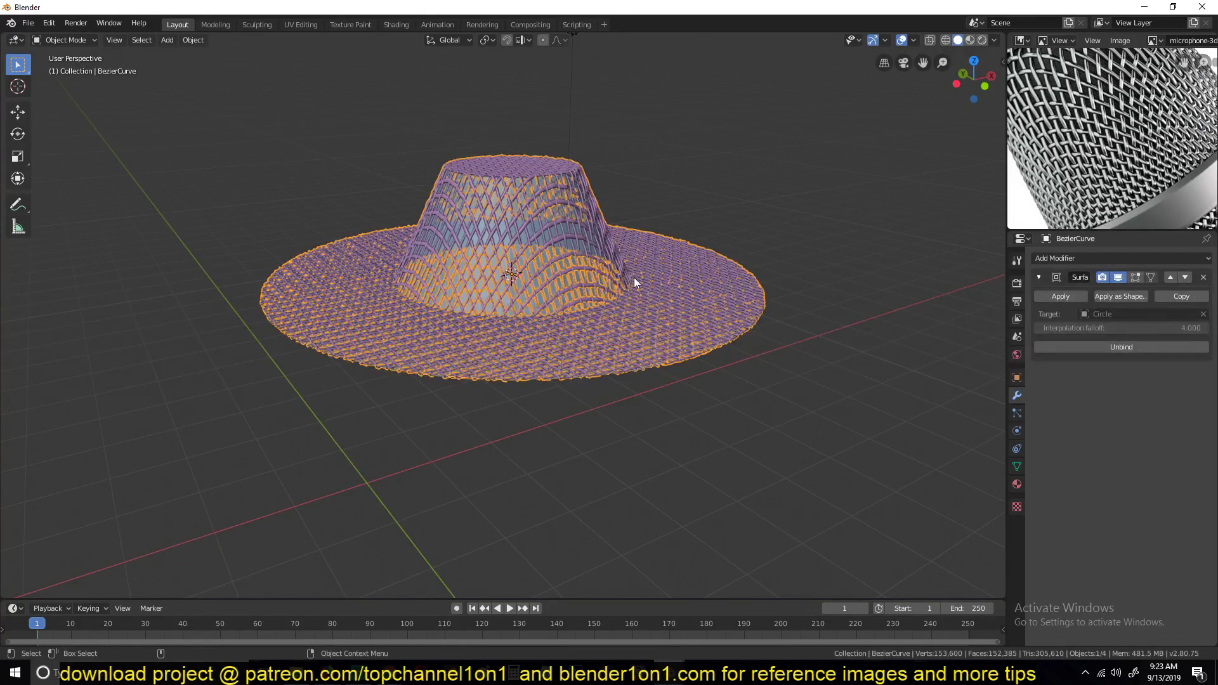
{"action": "key", "text": "h"}
{"action": "left_click", "coordinate": [651, 314]}
{"action": "key", "text": "Tab"}
{"action": "middle_click_drag", "start_coordinate": [651, 314], "coordinate": [670, 332]}
{"action": "key", "text": "1"}
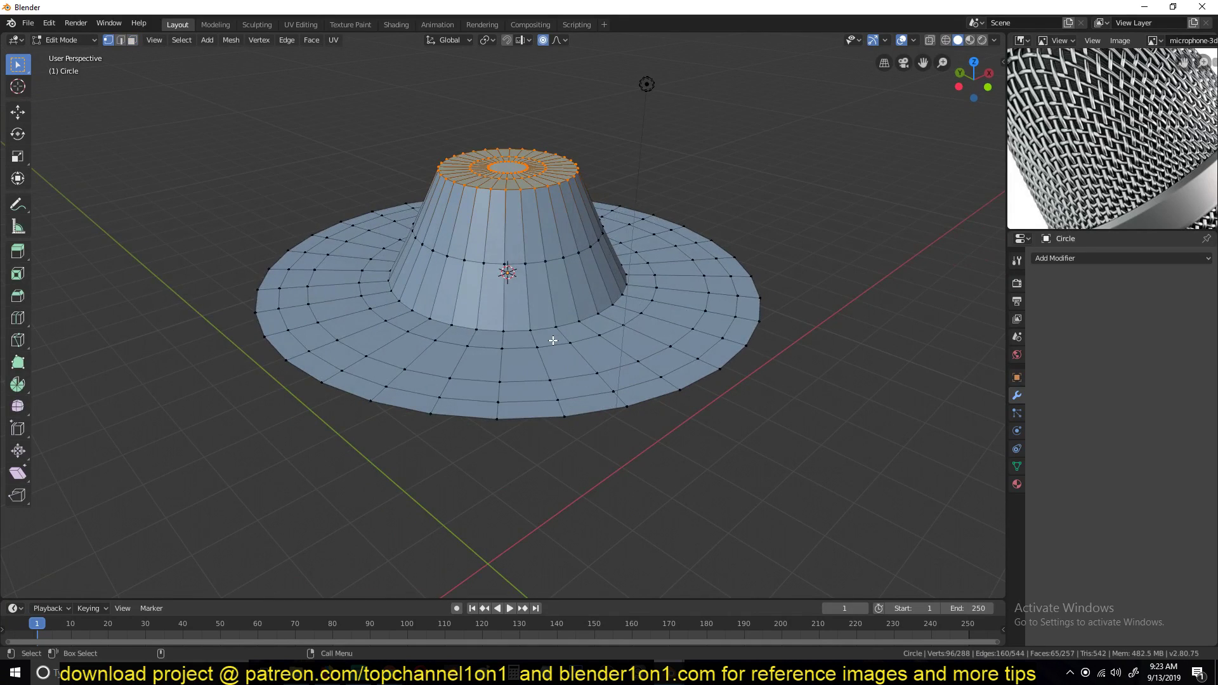
{"action": "key", "text": "2"}
{"action": "left_click", "coordinate": [553, 343], "text": "alt"}
{"action": "key", "text": "g"}
{"action": "key", "text": "z"}
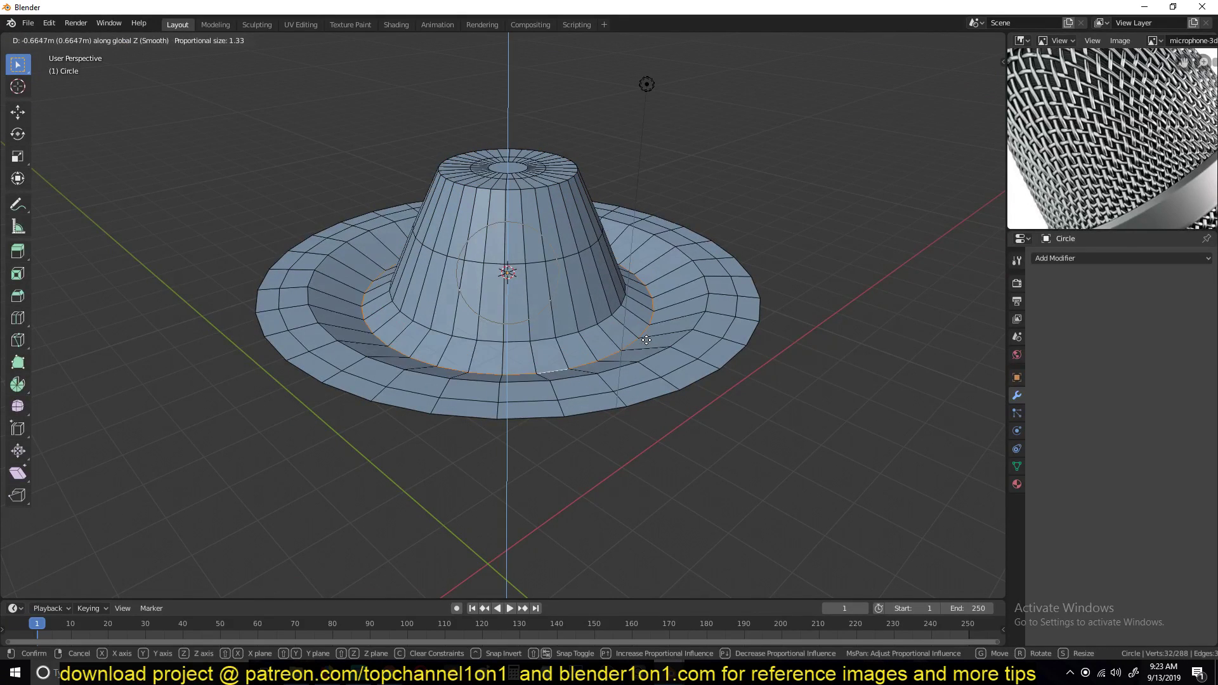
{"action": "right_click", "coordinate": [642, 341]}
{"action": "key", "text": "Tab"}
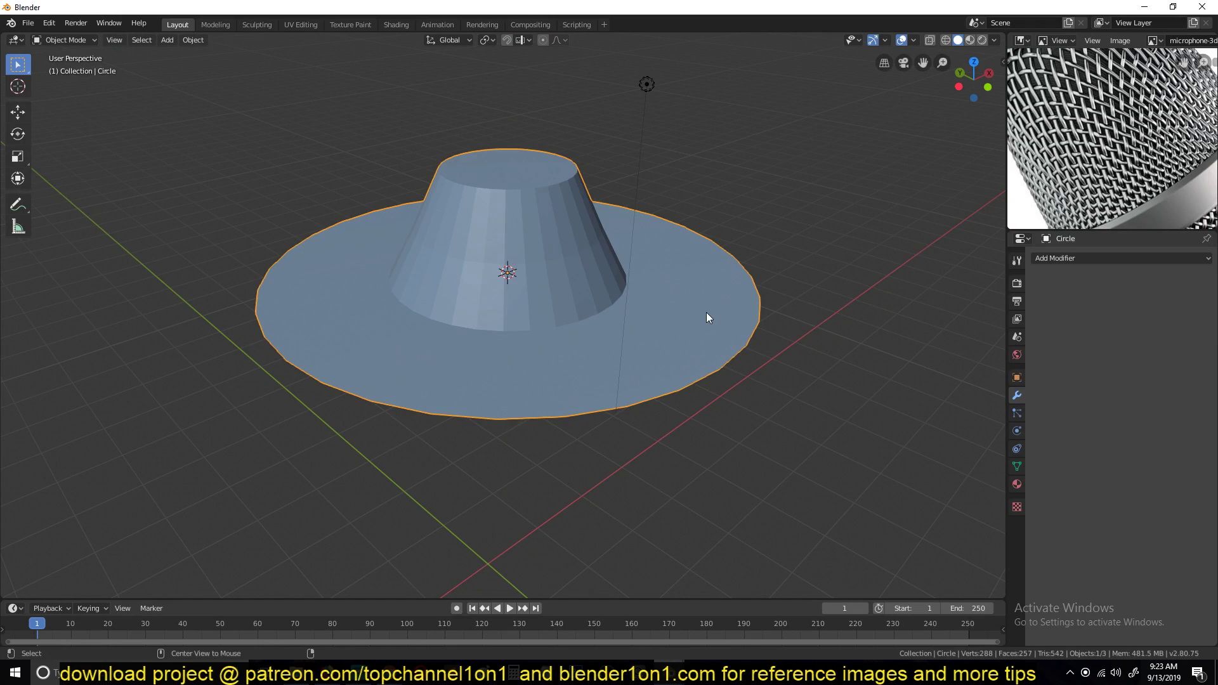
Select the woven mesh, hide it, and open the deformed disc for editing
{"action": "left_click", "coordinate": [606, 249]}
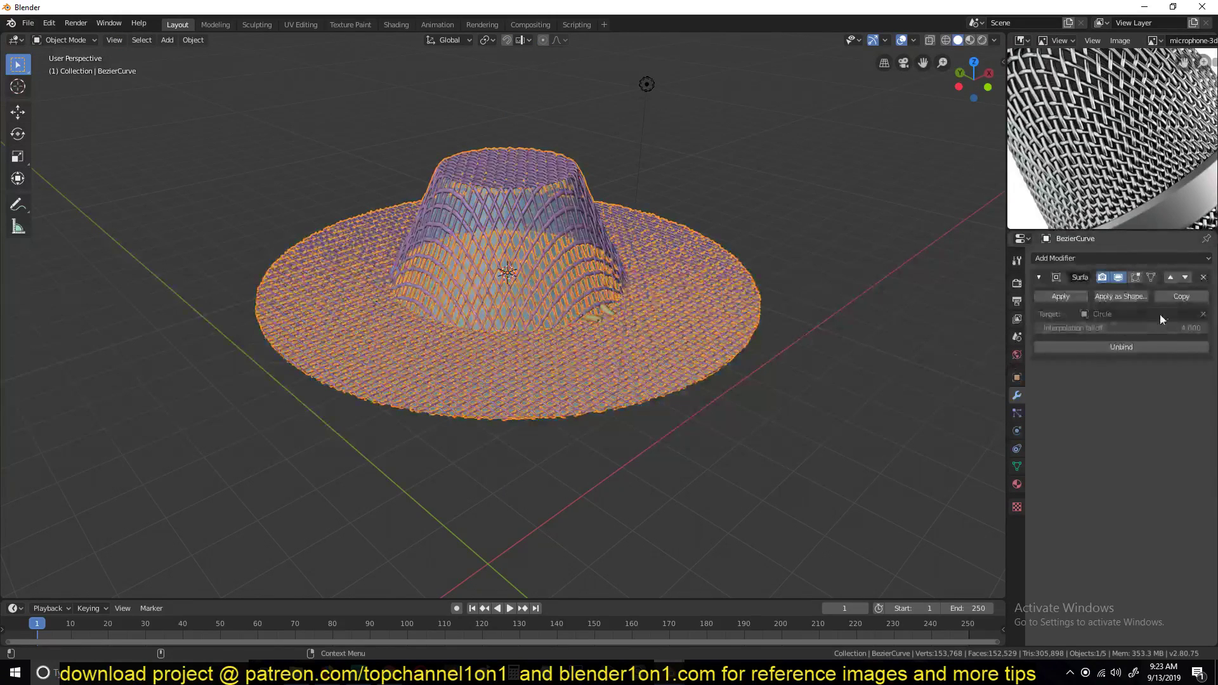
{"action": "left_click", "coordinate": [592, 293]}
{"action": "left_click", "coordinate": [592, 247]}
{"action": "key", "text": "h"}
{"action": "left_click", "coordinate": [627, 285]}
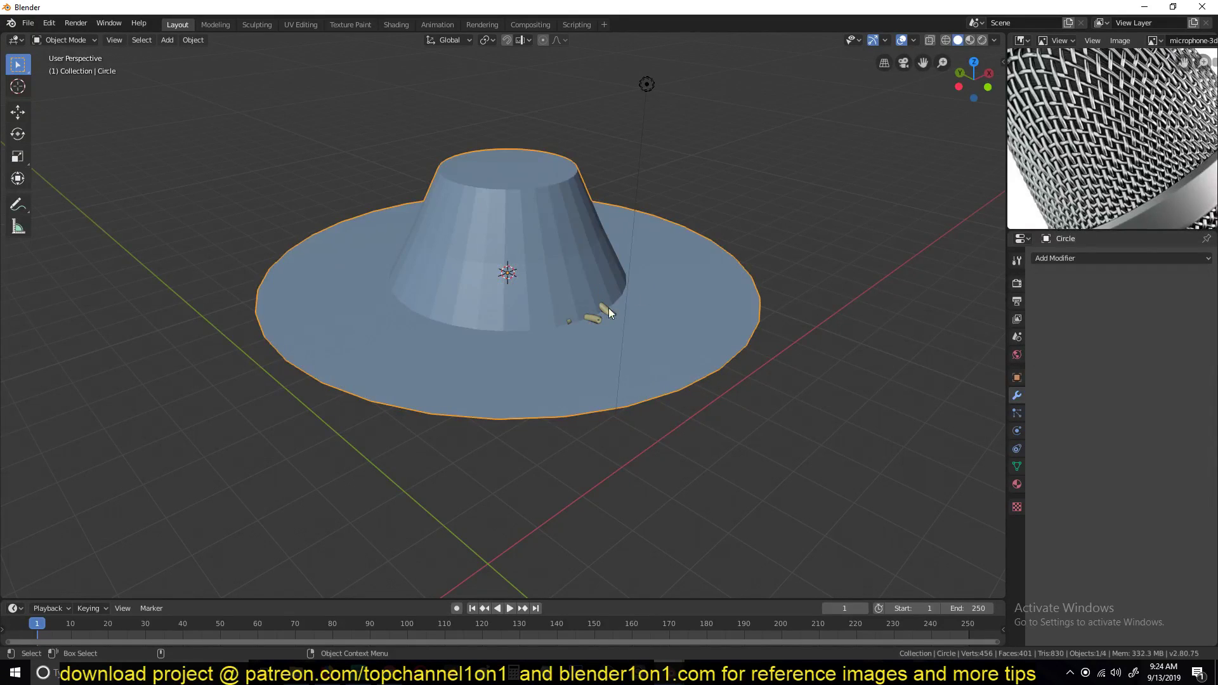
{"action": "key", "text": "Tab"}
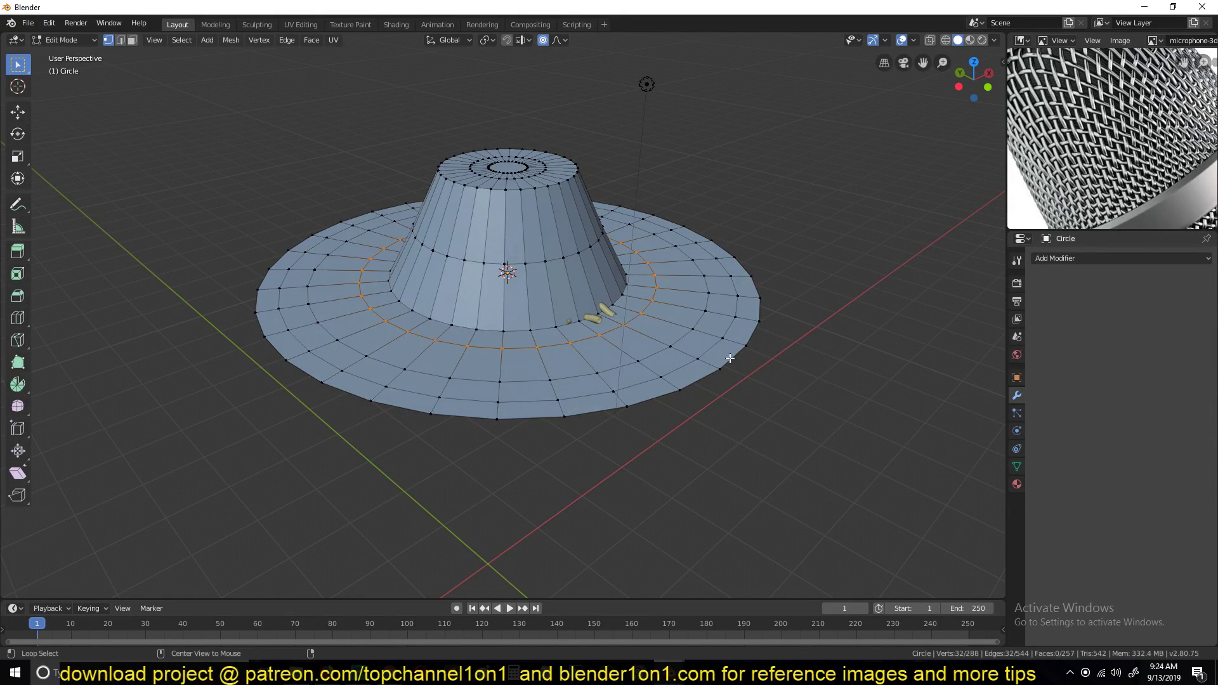
Lower the disc's outer rim loop about 1.5 m along Z with smooth proportional editing at size 1.33
{"action": "middle_click_drag", "start_coordinate": [674, 341], "coordinate": [730, 305]}
{"action": "key", "text": "g"}
{"action": "key", "text": "z"}
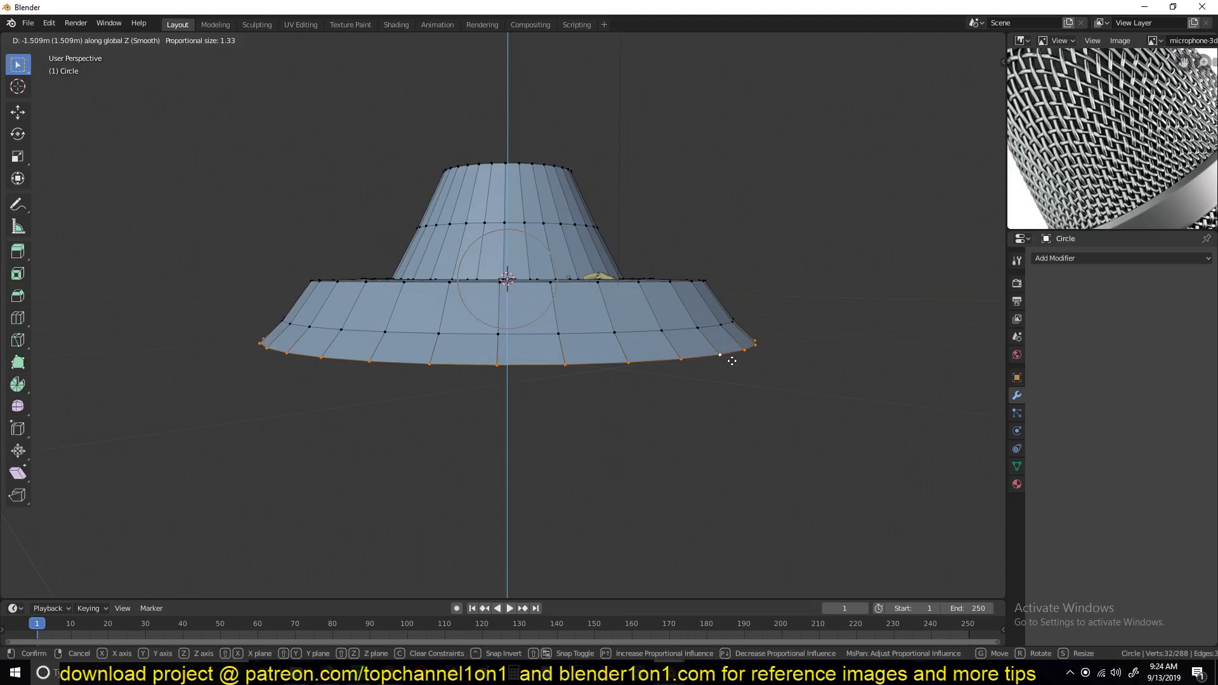
{"action": "left_click", "coordinate": [729, 356]}
{"action": "key", "text": "Tab"}
Unhide all objects, deselect everything, and view the woven mesh wrapped over the lowered brim
{"action": "key", "text": "alt+h"}
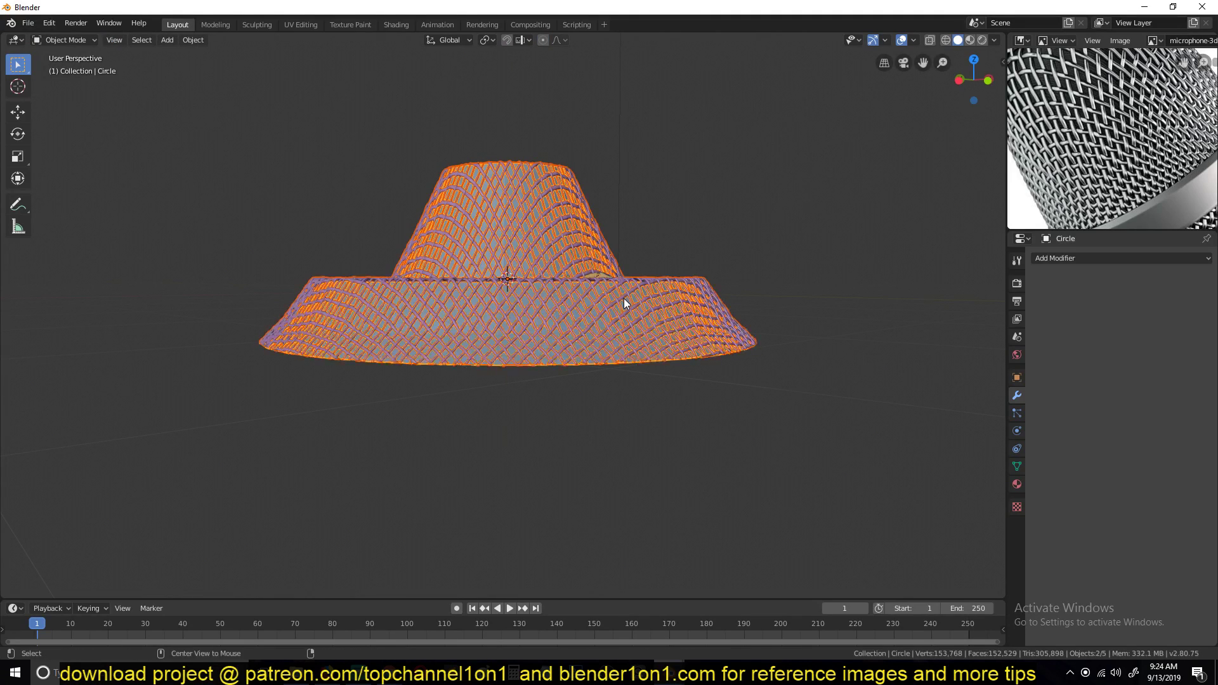
{"action": "key", "text": "alt+a"}
{"action": "middle_click_drag", "start_coordinate": [623, 299], "coordinate": [662, 296]}
{"action": "scroll", "coordinate": [1116, 123], "scroll_direction": "down", "scroll_amount": 3}
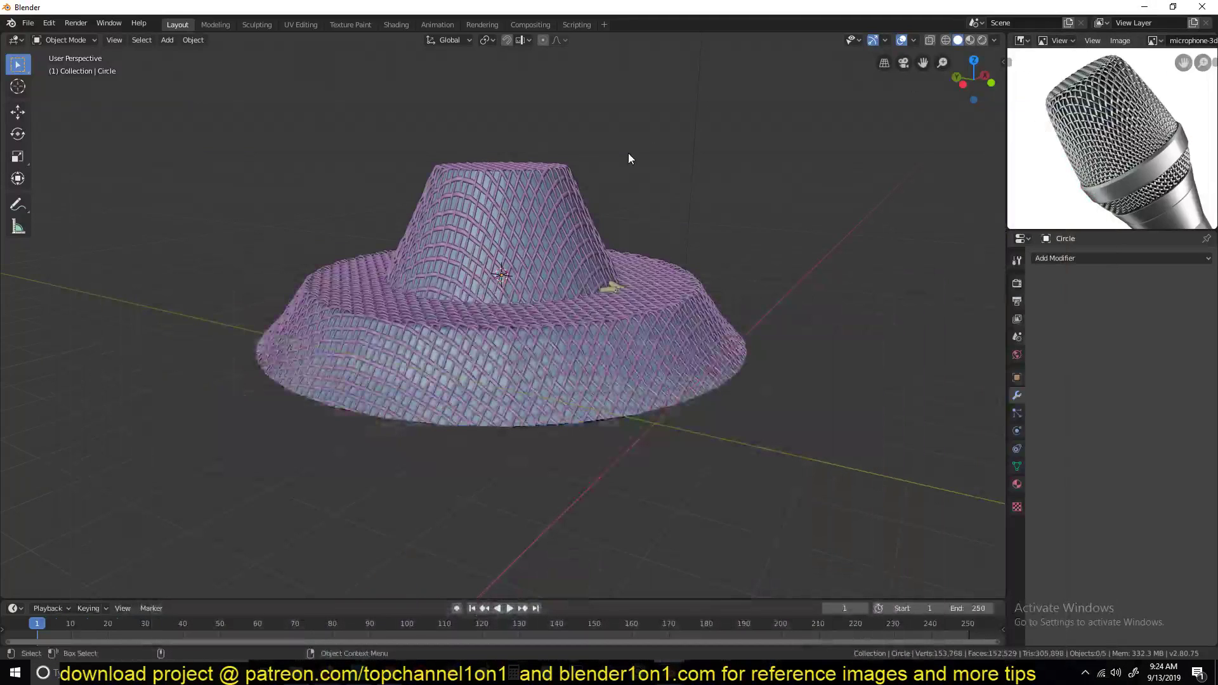
{"action": "left_click", "coordinate": [500, 212]}
{"action": "key", "text": "Tab"}
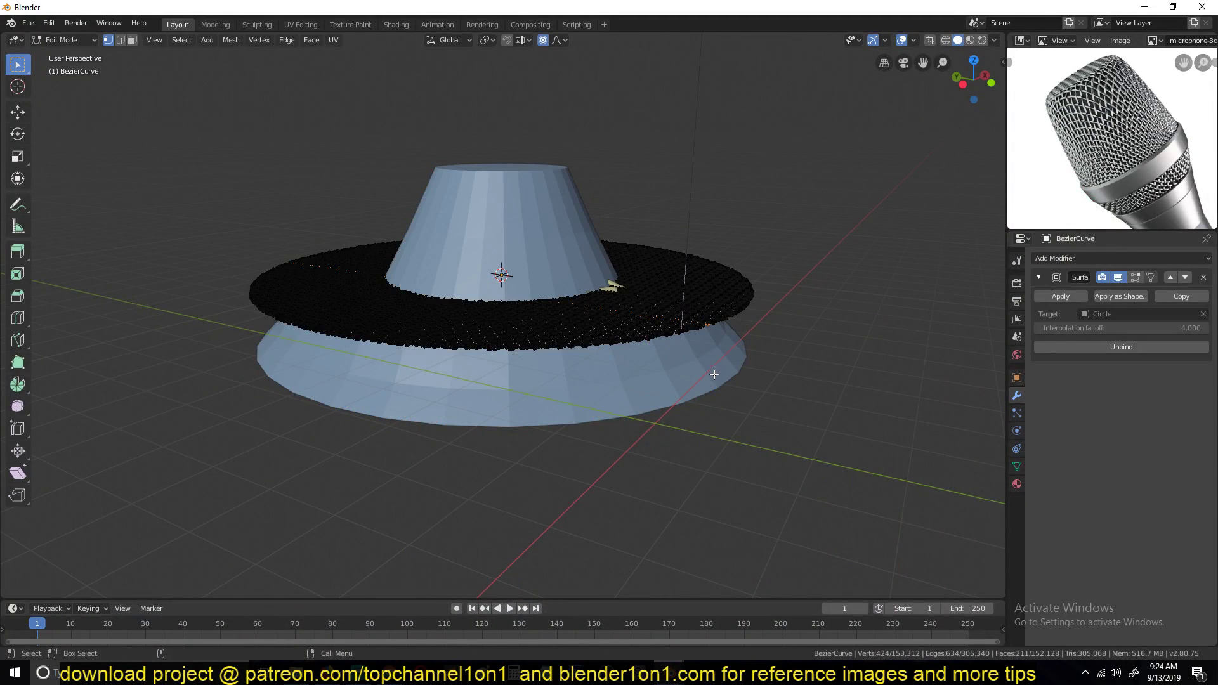
{"action": "key", "text": "Tab"}
Scale the disc's outer rim loop inward to about 0.80 with smooth proportional editing
{"action": "left_click", "coordinate": [714, 380]}
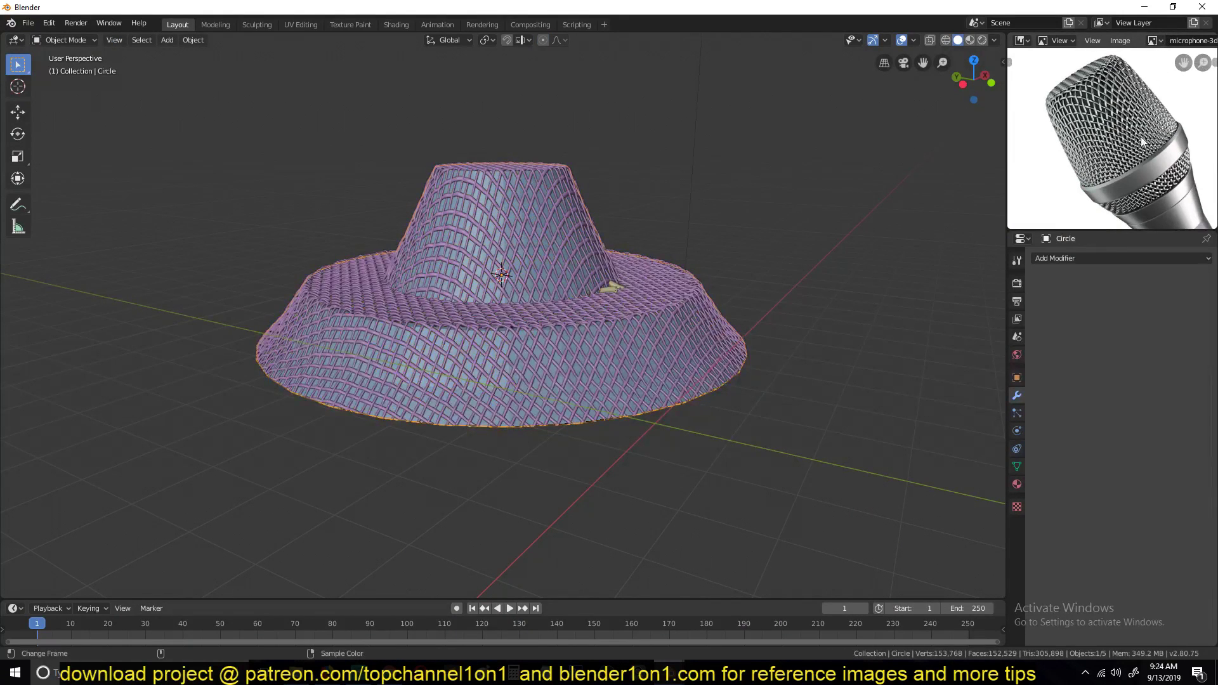
{"action": "middle_click_drag", "start_coordinate": [612, 226], "coordinate": [523, 260]}
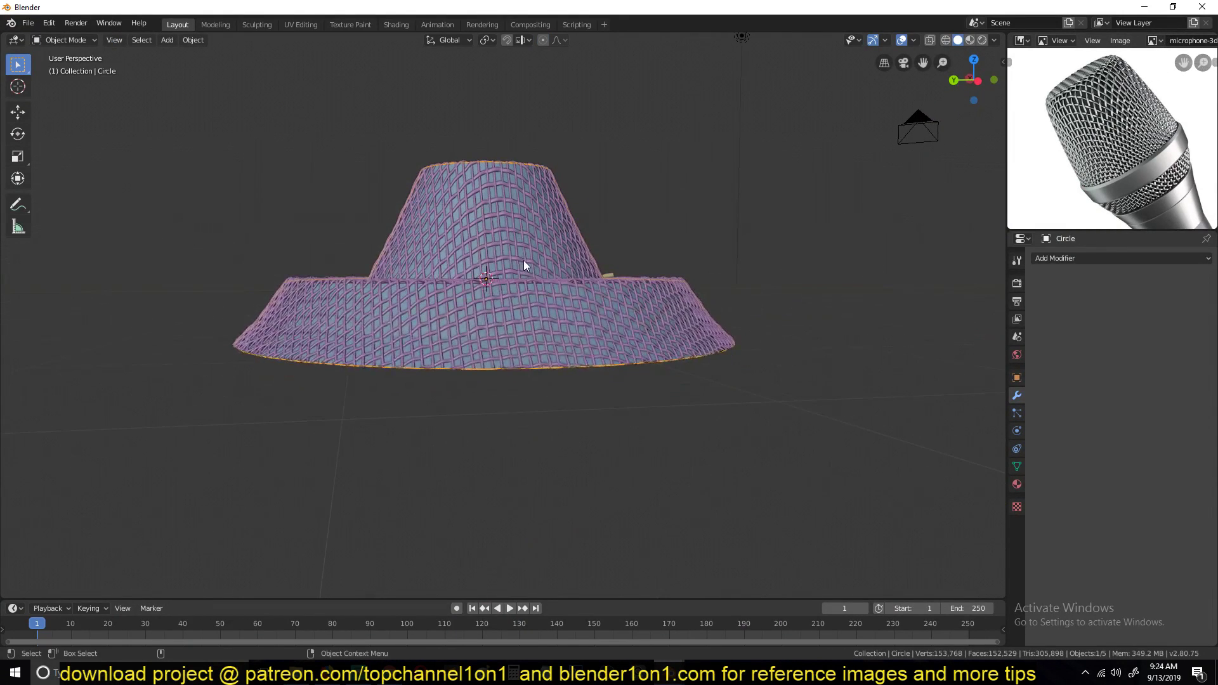
{"action": "key", "text": "Tab"}
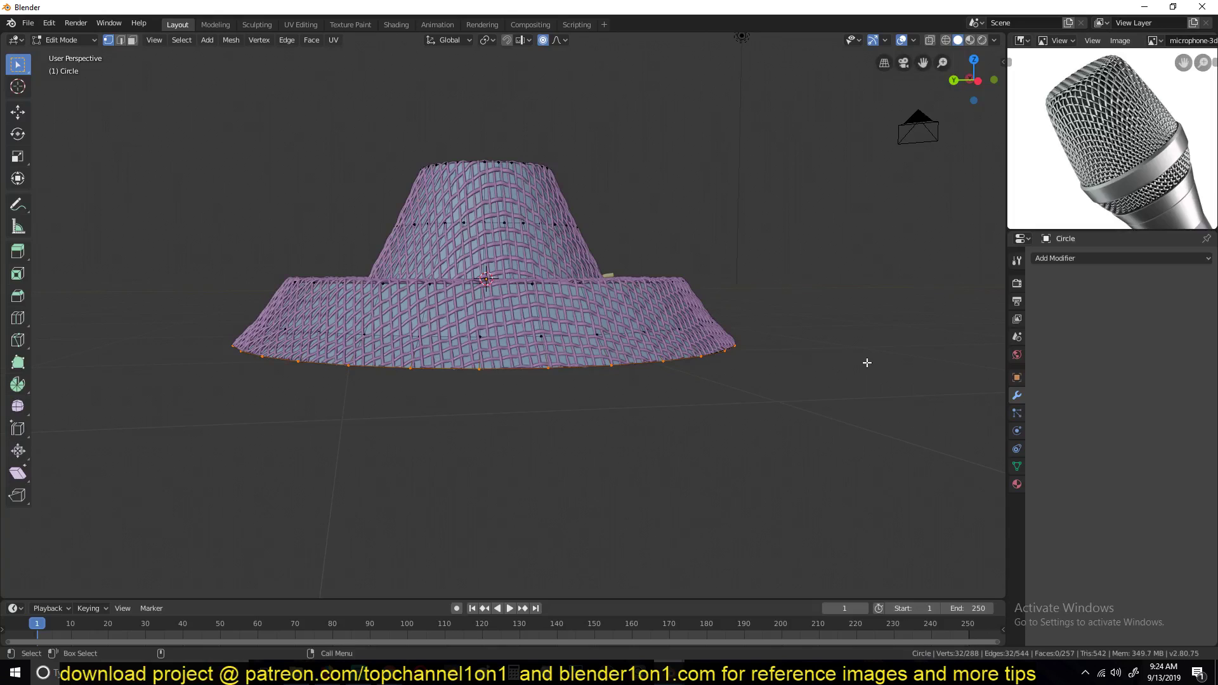
{"action": "key", "text": "s"}
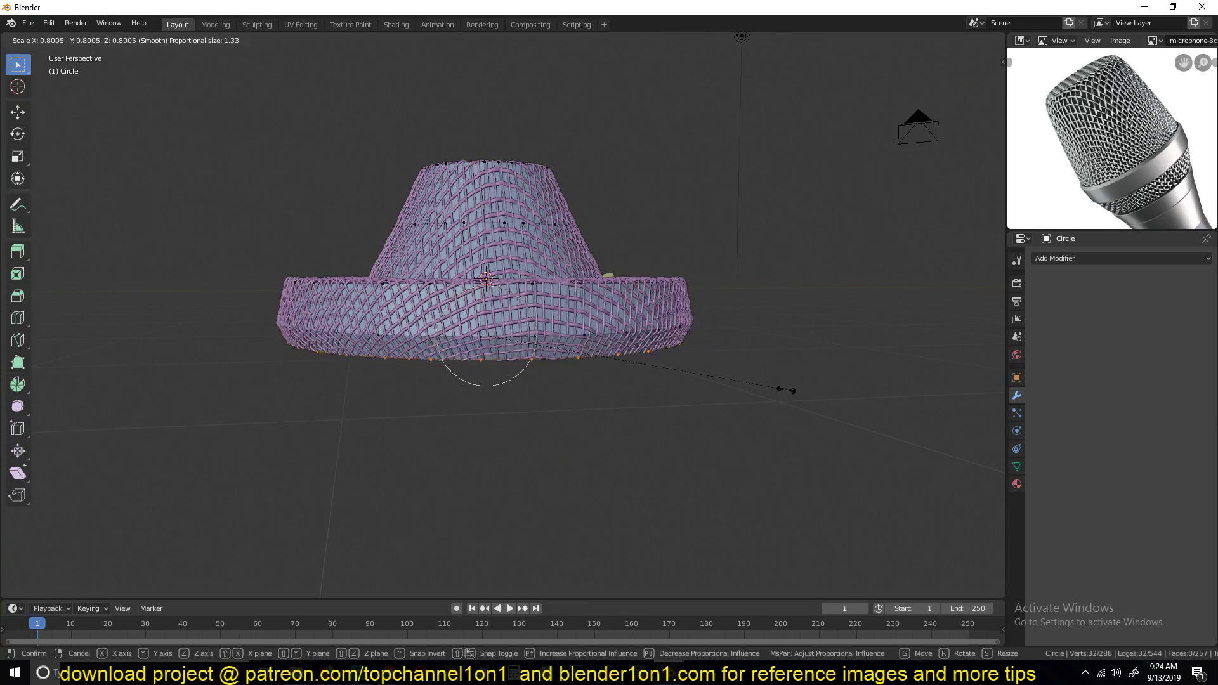
{"action": "left_click", "coordinate": [790, 393]}
Scale the edge loop at the brim's upper outer edge inward, and return to Object Mode
{"action": "middle_click_drag", "start_coordinate": [612, 255], "coordinate": [638, 319]}
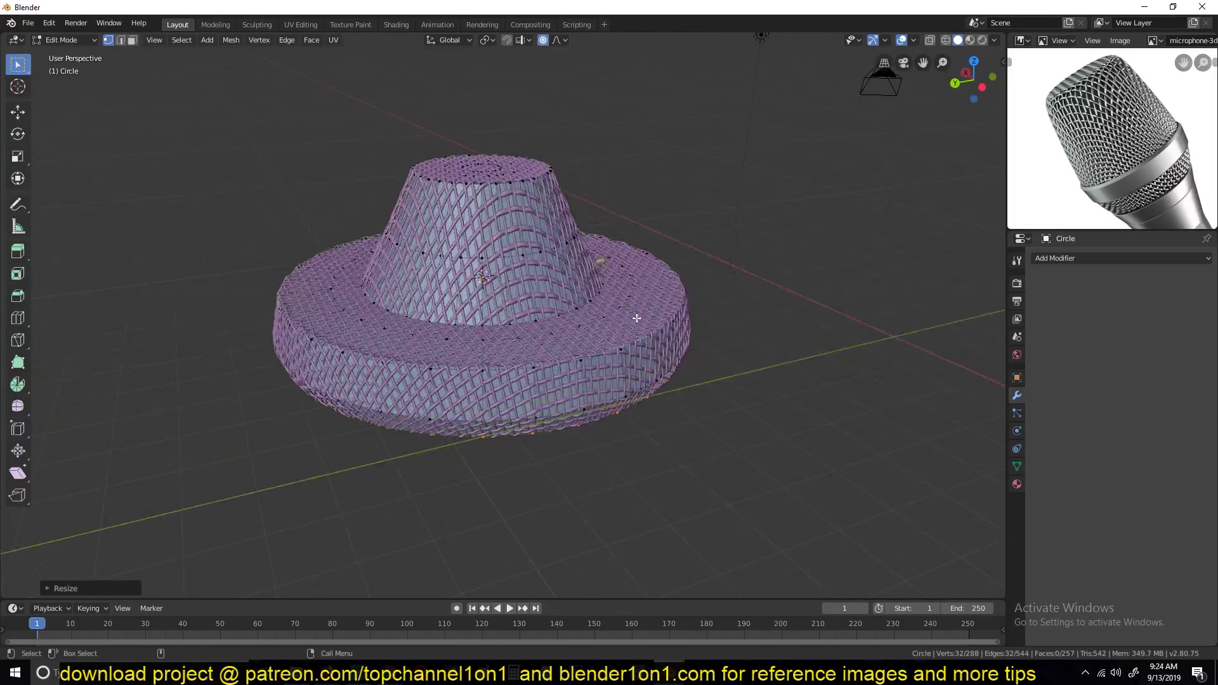
{"action": "left_click", "coordinate": [644, 343], "text": "alt"}
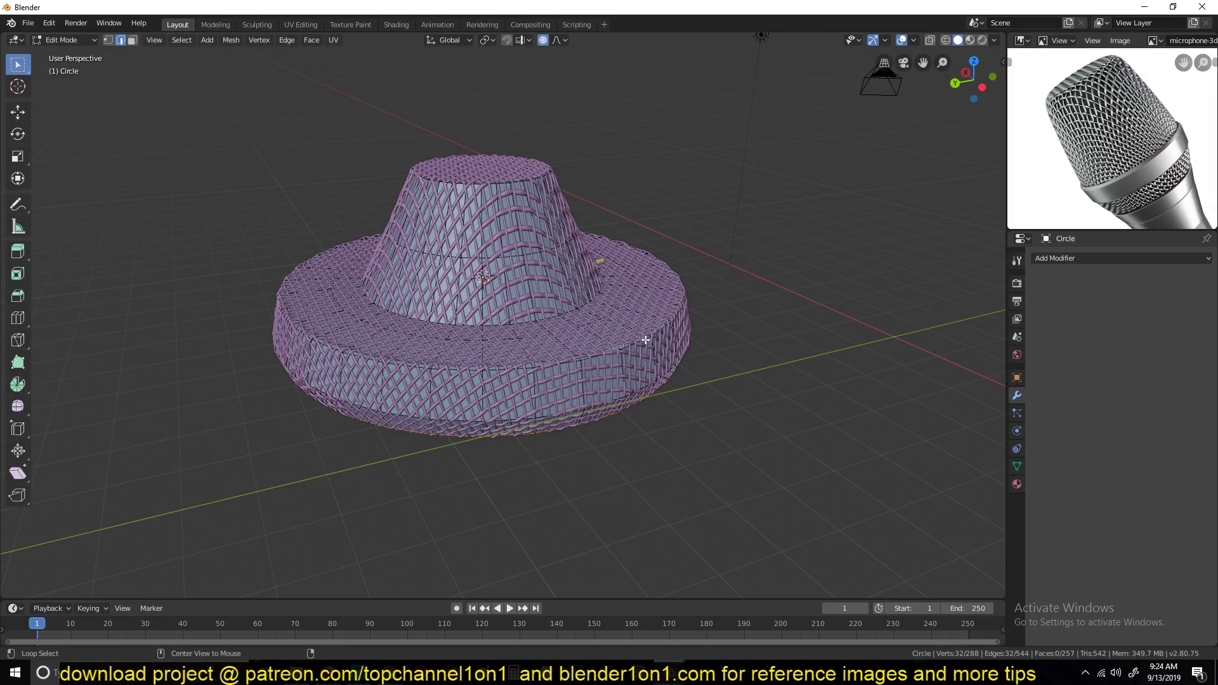
{"action": "key", "text": "s"}
{"action": "left_click", "coordinate": [717, 343]}
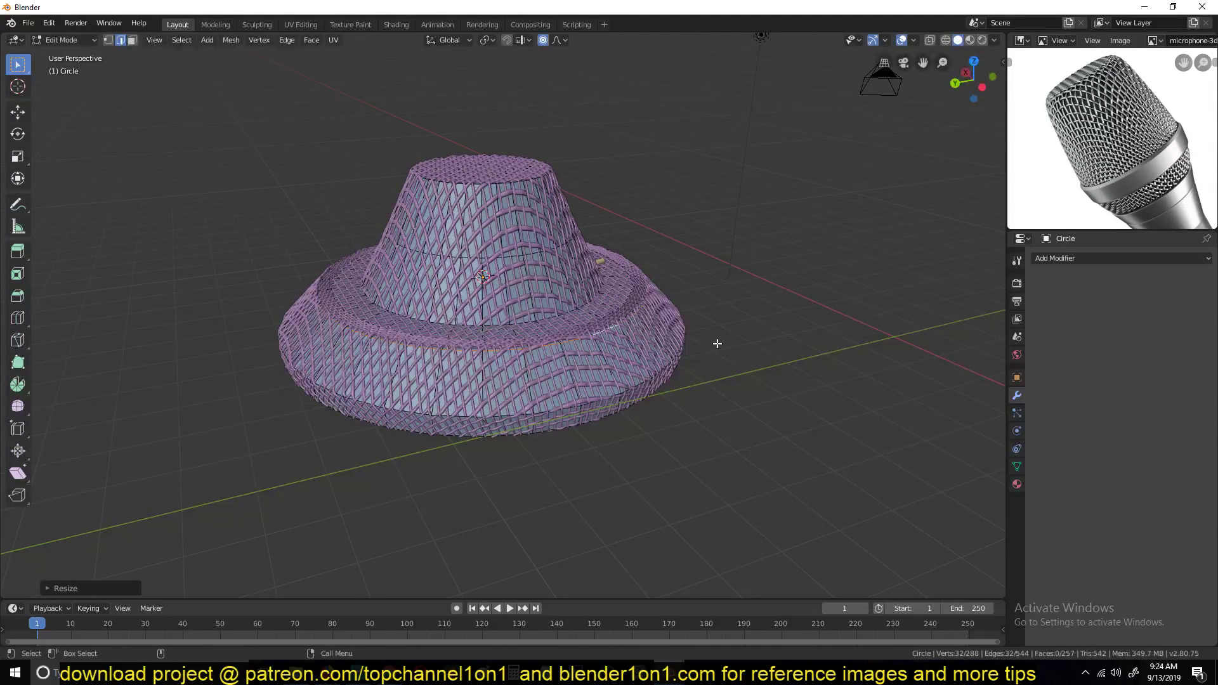
{"action": "key", "text": "Tab"}
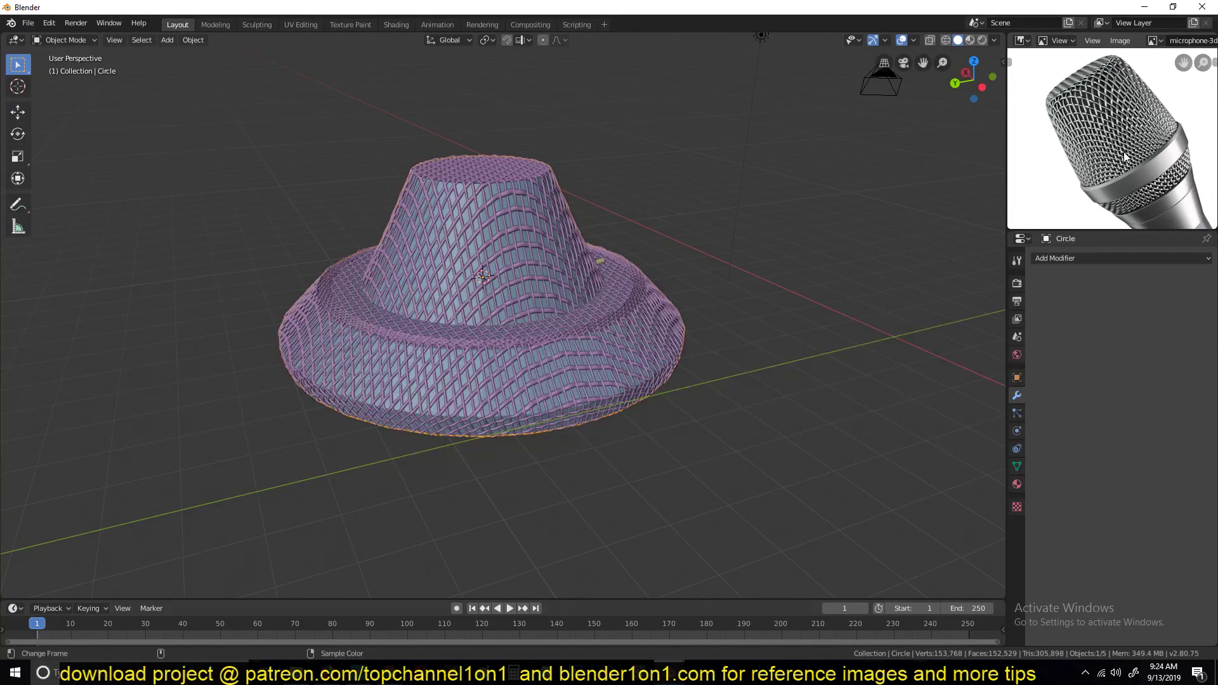
Compare with the reference photo, switch to the Blender window with microphone.blend, and examine the finished microphone's woven grille
{"action": "middle_click_drag", "start_coordinate": [1140, 186], "coordinate": [1137, 164]}
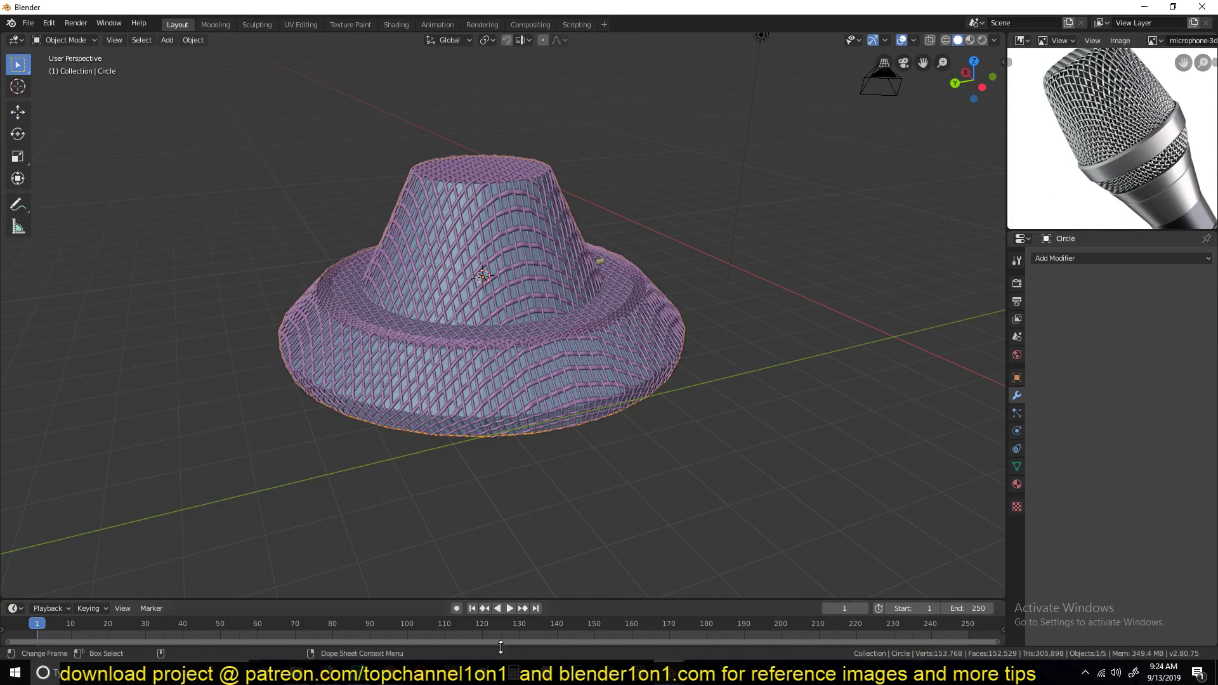
{"action": "mouse_move", "coordinate": [634, 673]}
{"action": "left_click", "coordinate": [540, 625]}
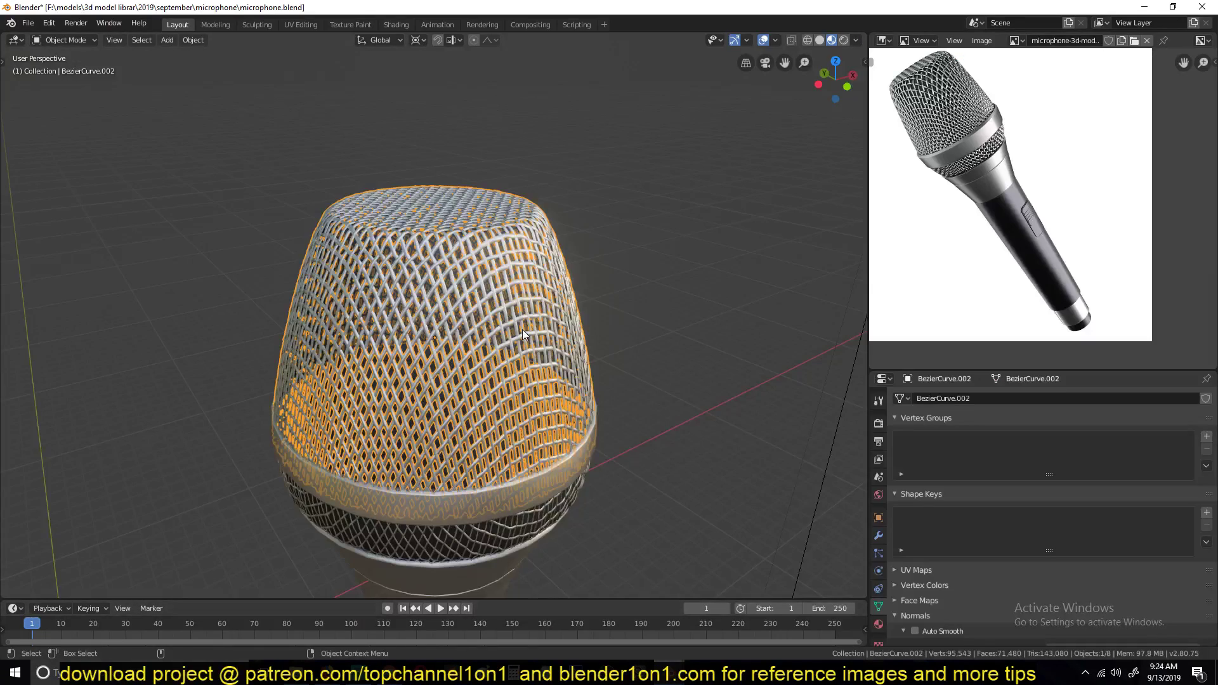
{"action": "middle_click_drag", "start_coordinate": [531, 324], "coordinate": [462, 211]}
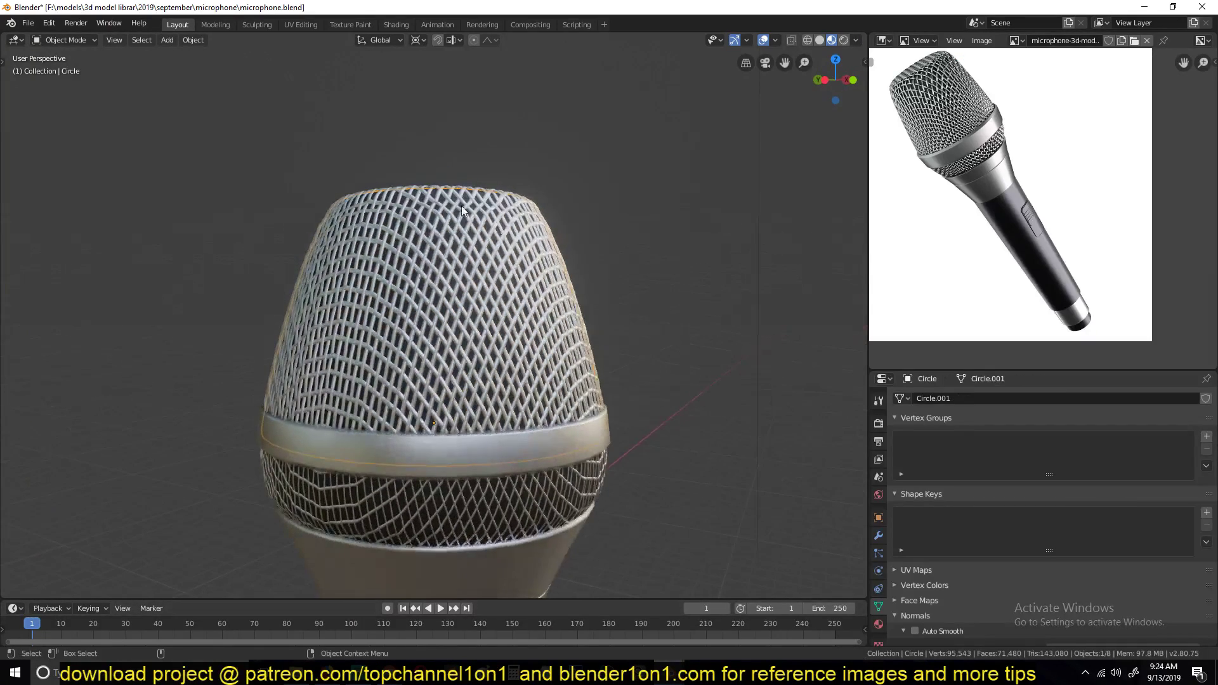
{"action": "left_click", "coordinate": [565, 473]}
In front view, duplicate the two upper grille objects, moving the copies 19.3 m along X and 3.55 m along Z
{"action": "key", "text": "KP_1"}
{"action": "left_click", "coordinate": [523, 254]}
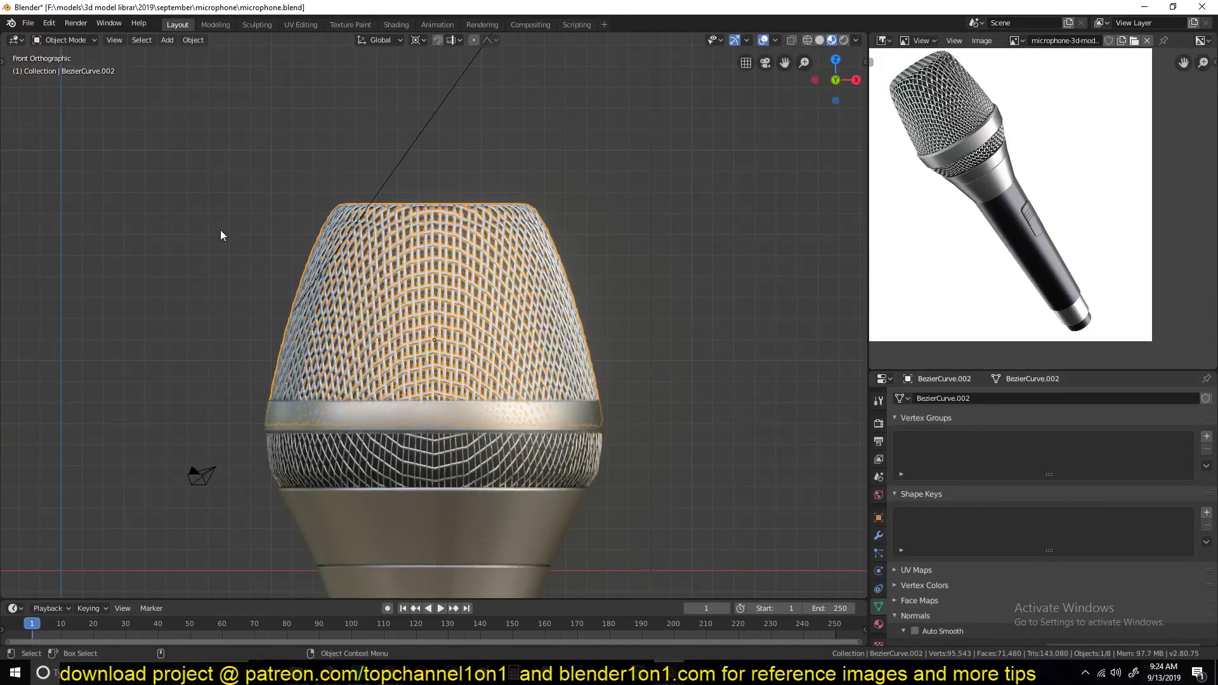
{"action": "left_click", "coordinate": [328, 253], "text": "shift"}
{"action": "scroll", "coordinate": [328, 253], "scroll_direction": "down", "scroll_amount": 3}
{"action": "key", "text": "shift+d"}
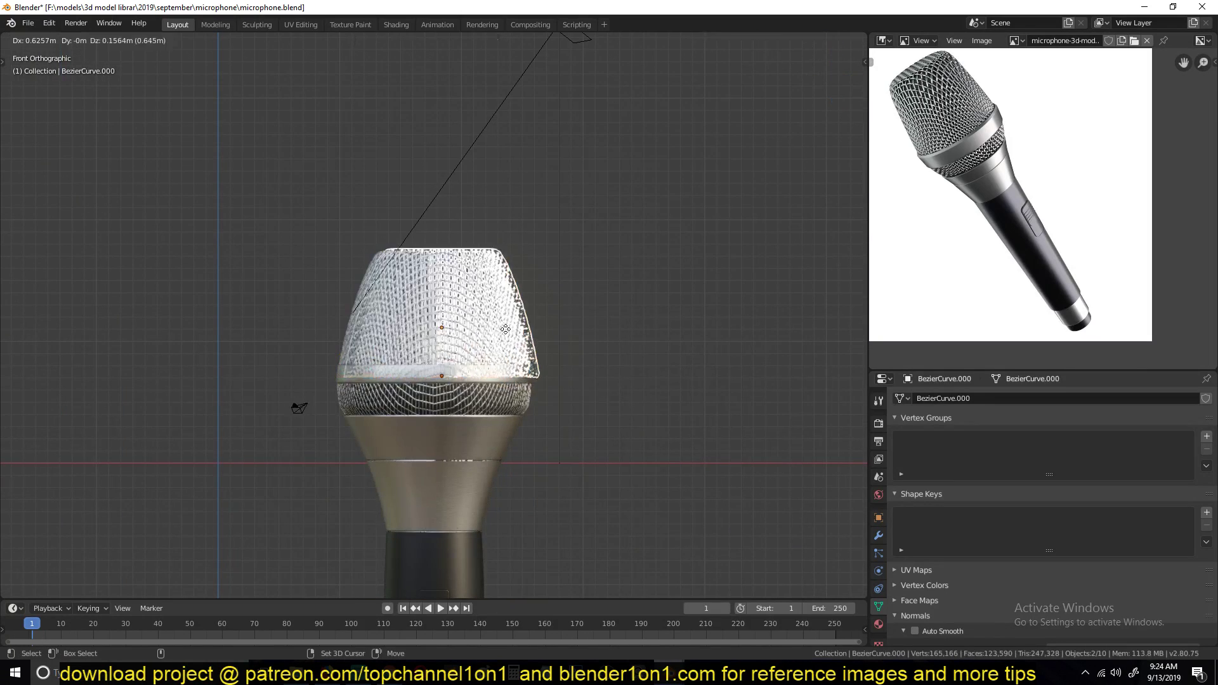
{"action": "left_click", "coordinate": [700, 298]}
Mirror the duplicated grille along global Z, move it about 101 m up beside the microphone, and deselect it
{"action": "key", "text": "ctrl+m"}
{"action": "key", "text": "z"}
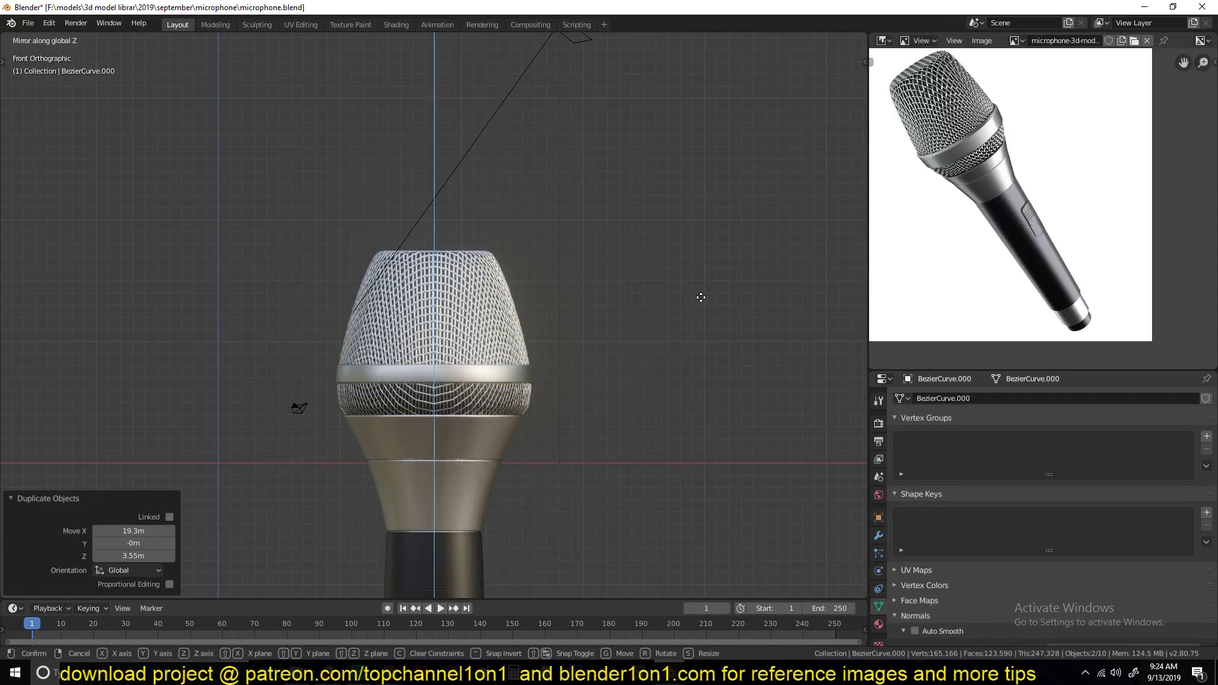
{"action": "left_click", "coordinate": [685, 301]}
{"action": "scroll", "coordinate": [580, 351], "scroll_direction": "down", "scroll_amount": 8}
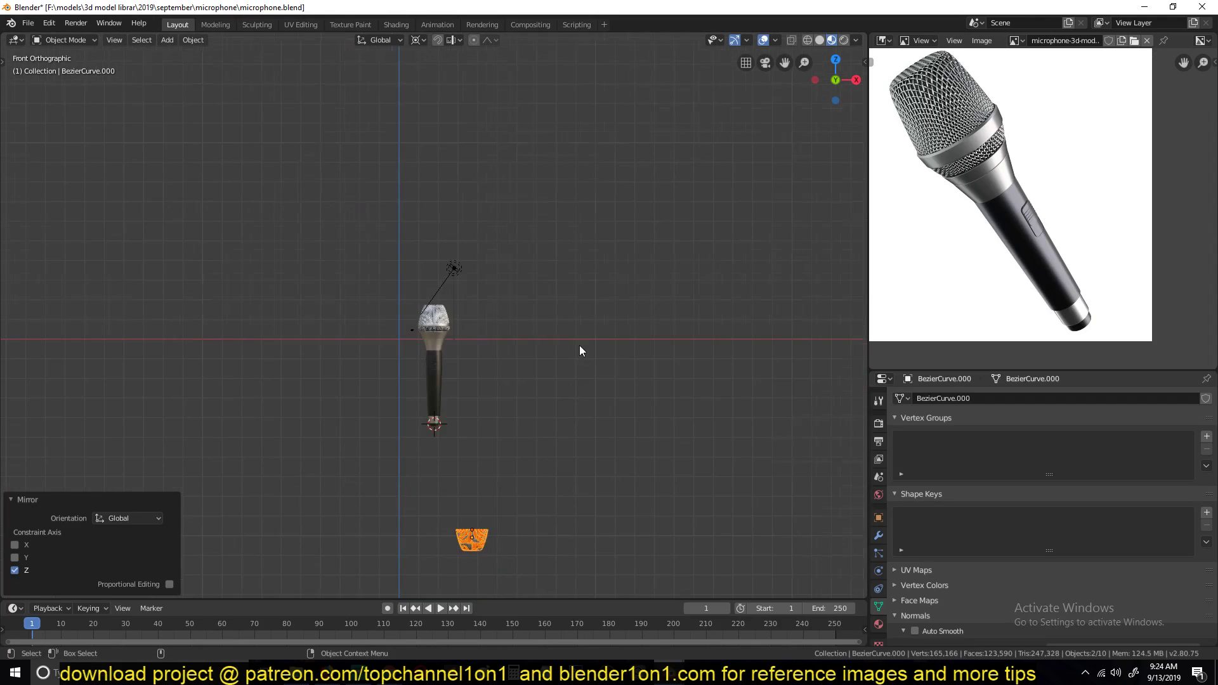
{"action": "key", "text": "g"}
{"action": "left_click", "coordinate": [486, 323]}
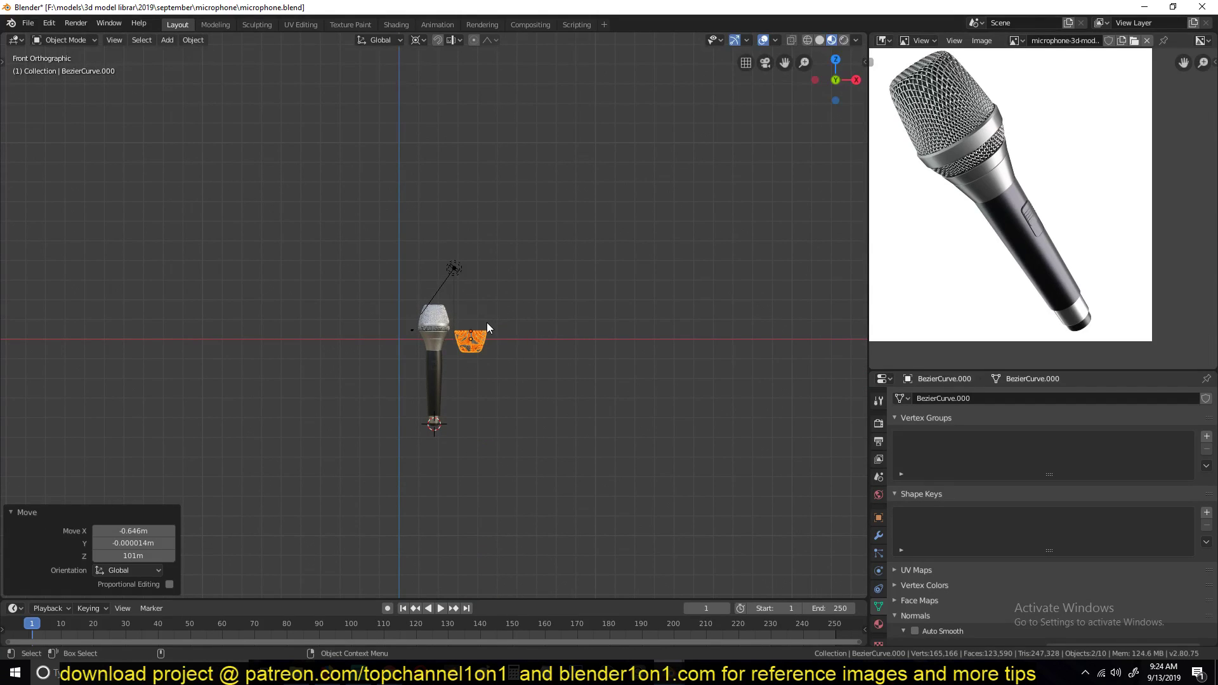
{"action": "key", "text": "KP_Decimal"}
{"action": "key", "text": "KP_1"}
{"action": "key", "text": "alt+a"}
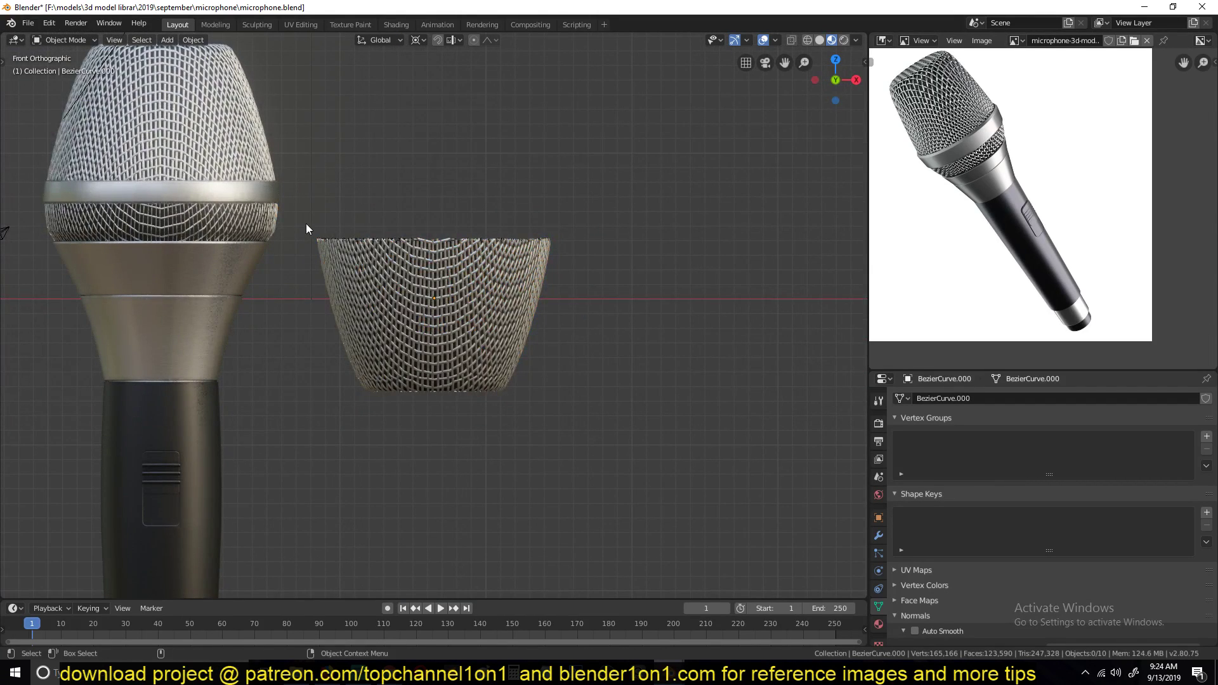
Select the mirrored grille copies beside the microphone and delete them
{"action": "key", "text": "b"}
{"action": "left_click_drag", "start_coordinate": [291, 205], "coordinate": [611, 331]}
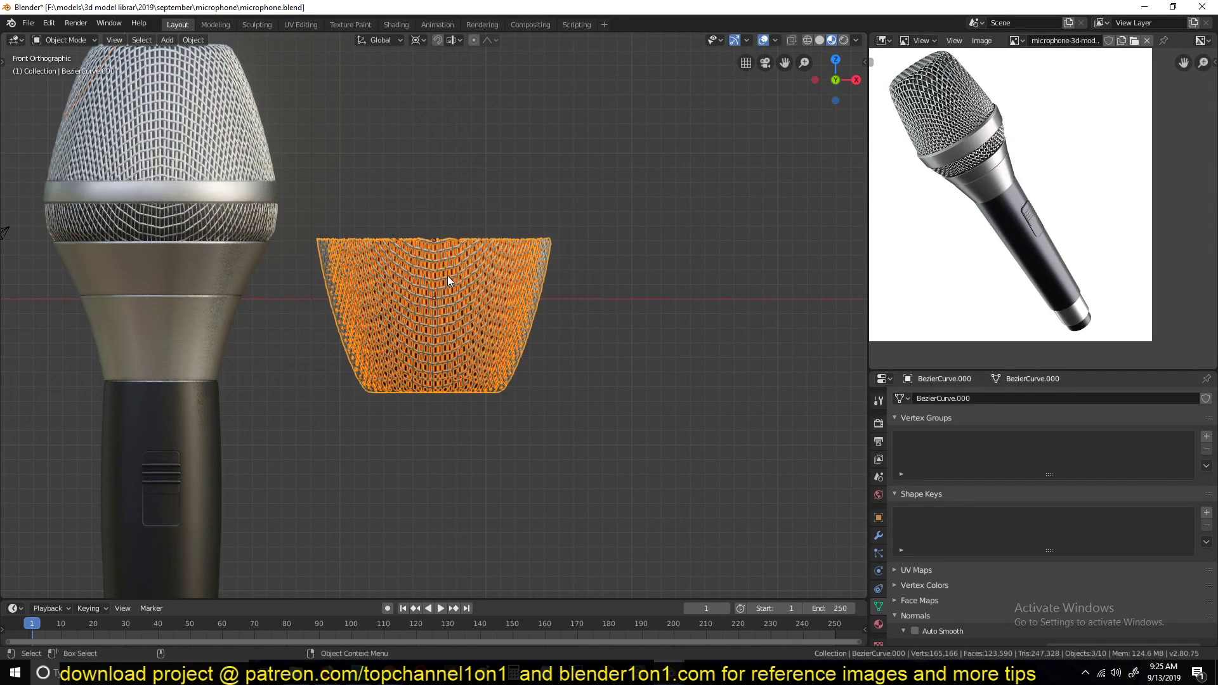
{"action": "key", "text": "x"}
{"action": "left_click", "coordinate": [565, 359]}
Isolate the lower grille below the metal ring to examine its shape, and unhide the other objects
{"action": "left_click", "coordinate": [240, 221]}
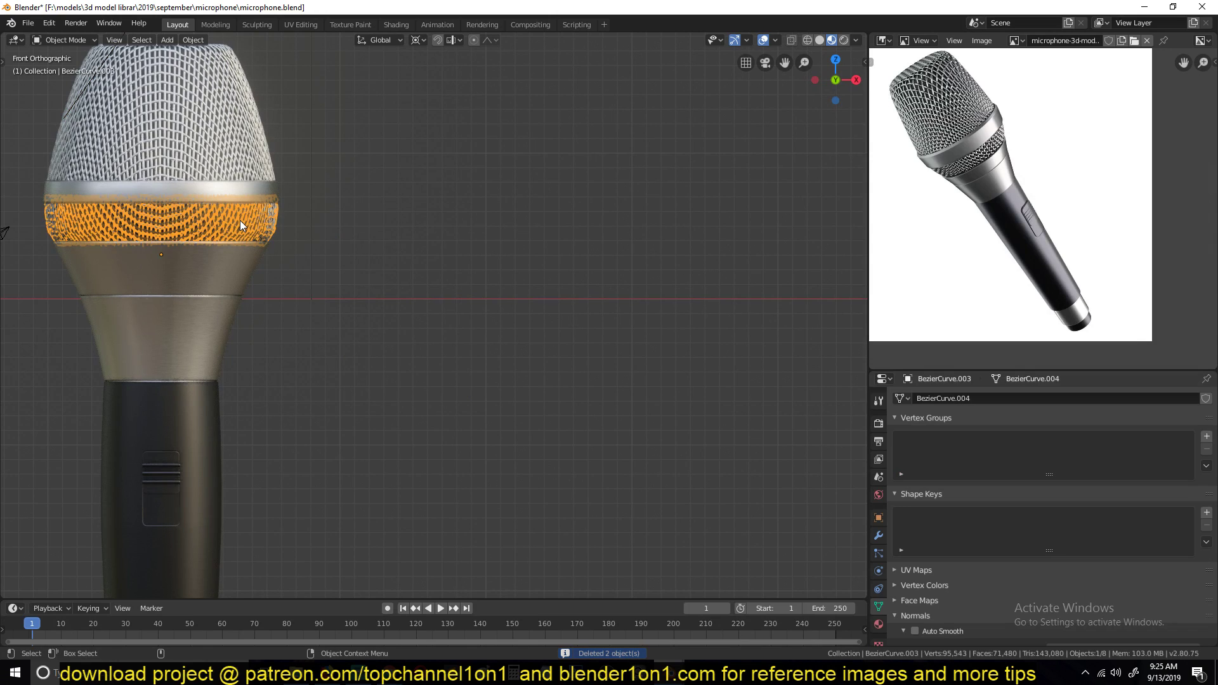
{"action": "key", "text": "shift+g"}
{"action": "key", "text": "shift+h"}
{"action": "key", "text": "alt+a"}
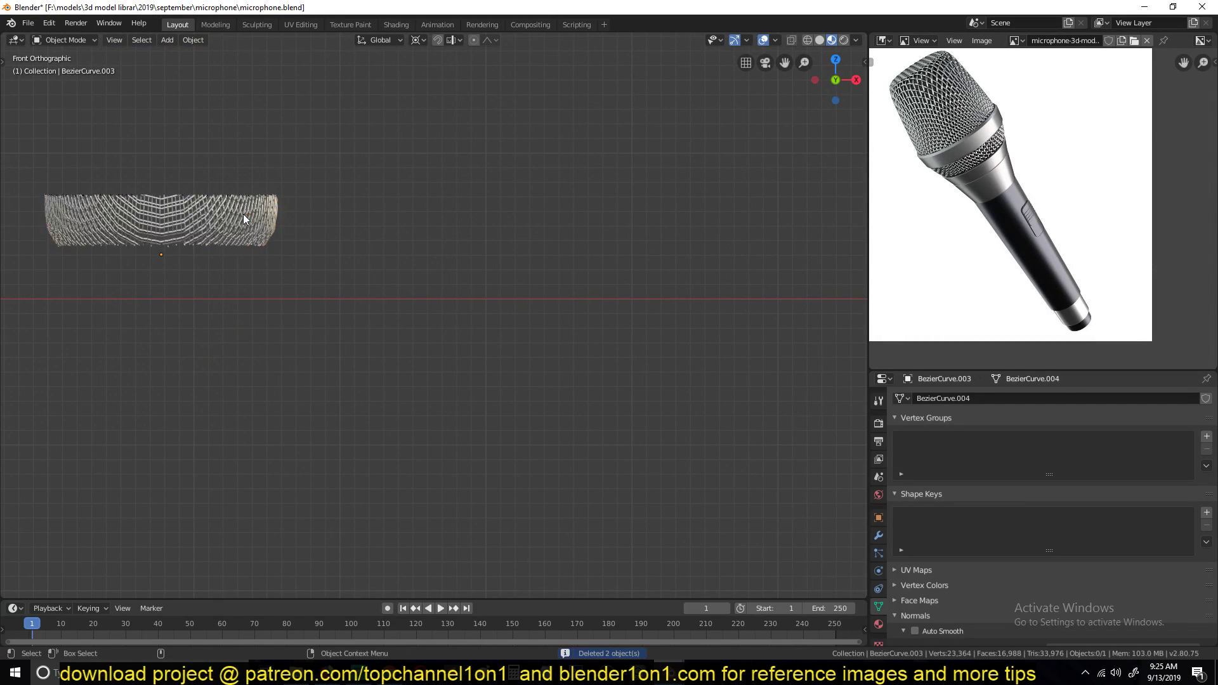
{"action": "middle_click_drag", "start_coordinate": [242, 214], "coordinate": [342, 269]}
{"action": "key", "text": "alt+h"}
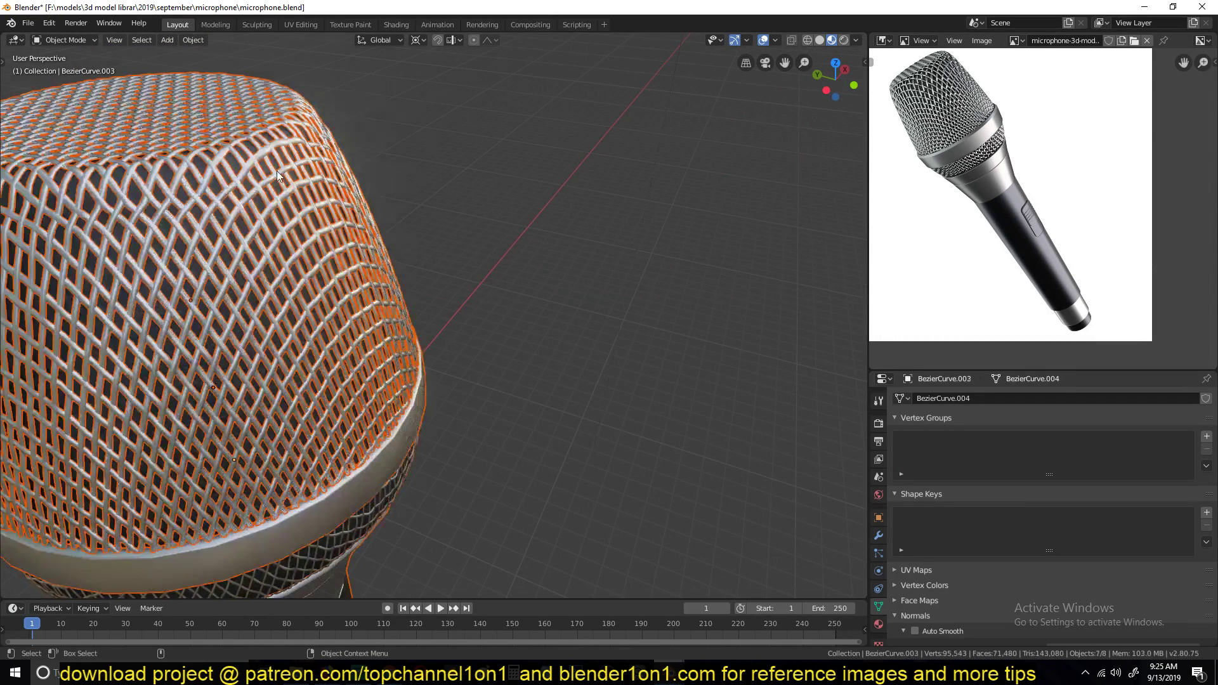
Isolate the upper grille mesh, view its open underside, and clear the selection
{"action": "middle_click_drag", "start_coordinate": [276, 170], "coordinate": [476, 193], "text": "shift"}
{"action": "left_click", "coordinate": [425, 165]}
{"action": "left_click", "coordinate": [443, 190]}
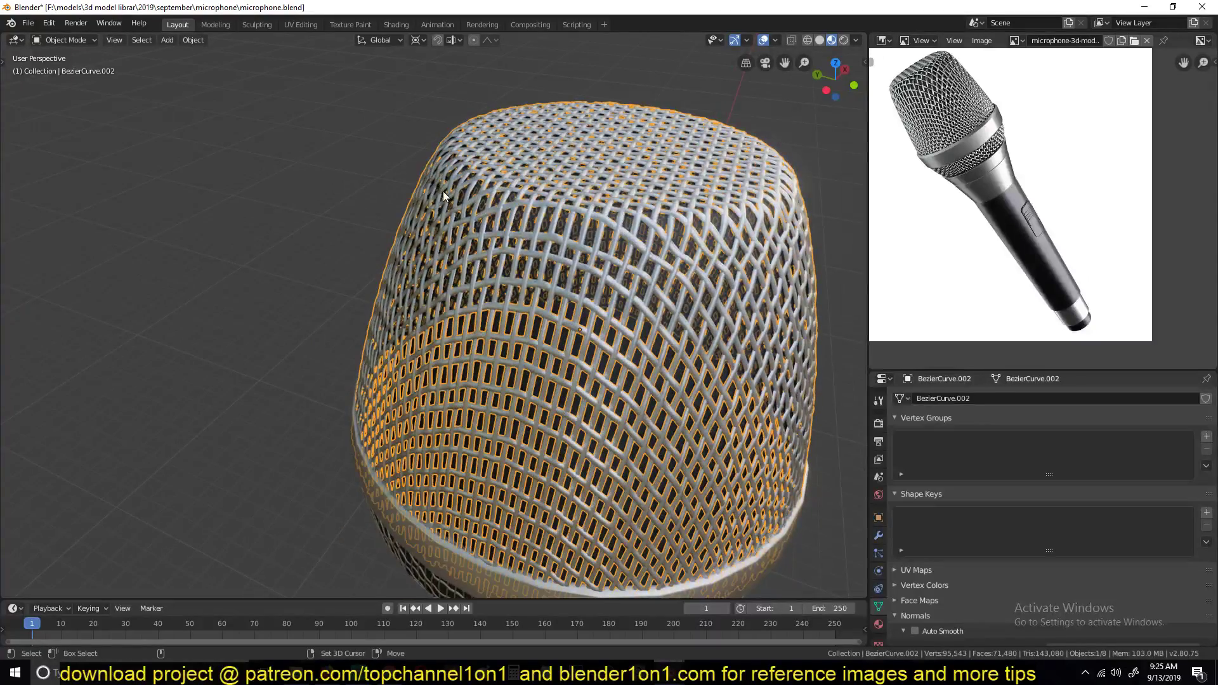
{"action": "key", "text": "shift+h"}
{"action": "middle_click_drag", "start_coordinate": [482, 292], "coordinate": [516, 382]}
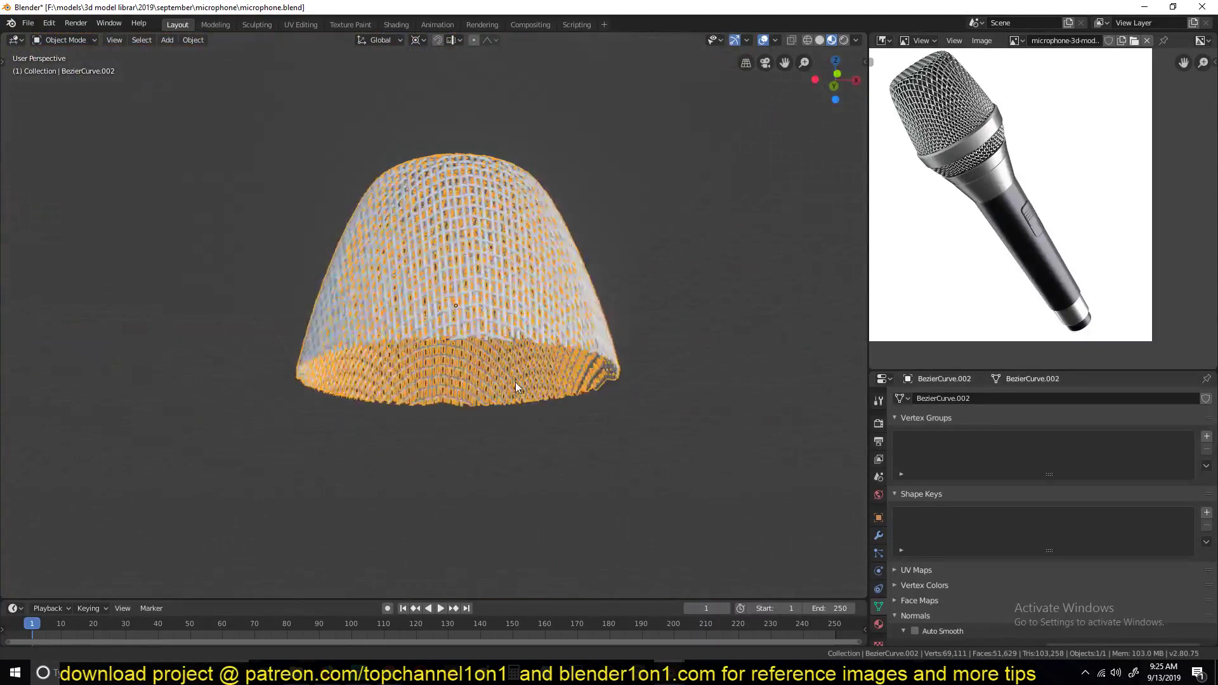
{"action": "key", "text": "alt+a"}
Examine the crossing wires of the upper grille up close, unhide all the microphone parts, and deselect everything
{"action": "scroll", "coordinate": [511, 356], "scroll_direction": "up", "scroll_amount": 12}
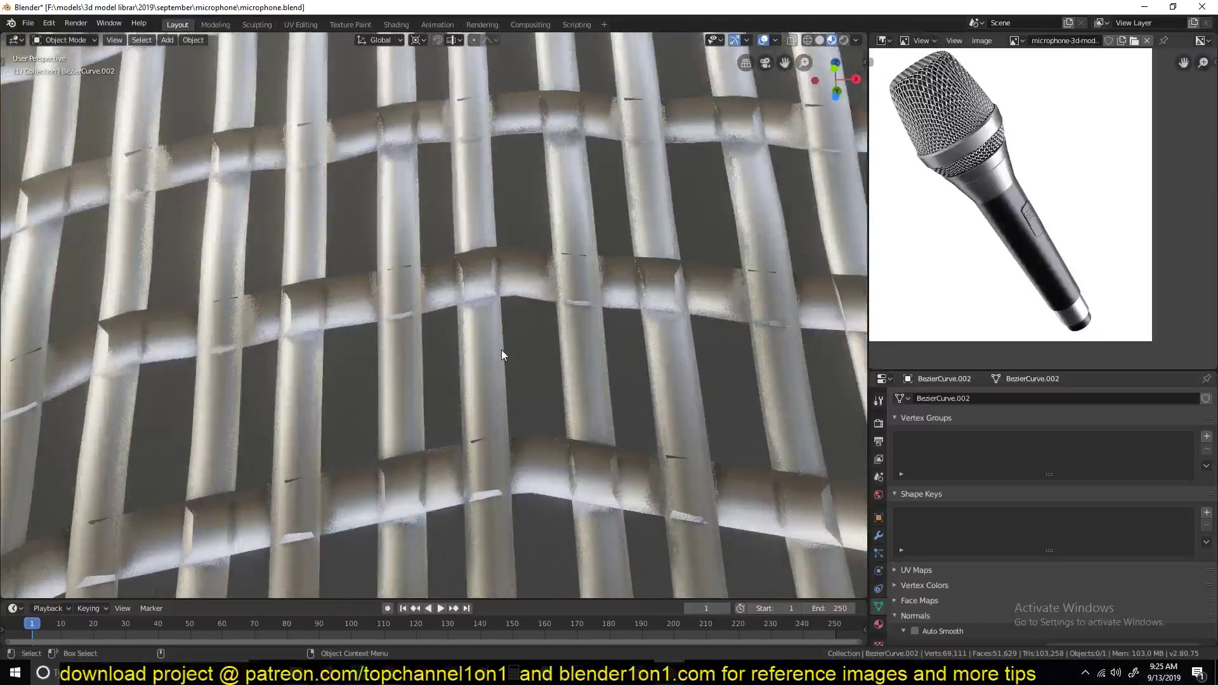
{"action": "middle_click_drag", "start_coordinate": [478, 273], "coordinate": [553, 282]}
{"action": "middle_click_drag", "start_coordinate": [648, 261], "coordinate": [642, 232]}
{"action": "scroll", "coordinate": [537, 255], "scroll_direction": "down", "scroll_amount": 2}
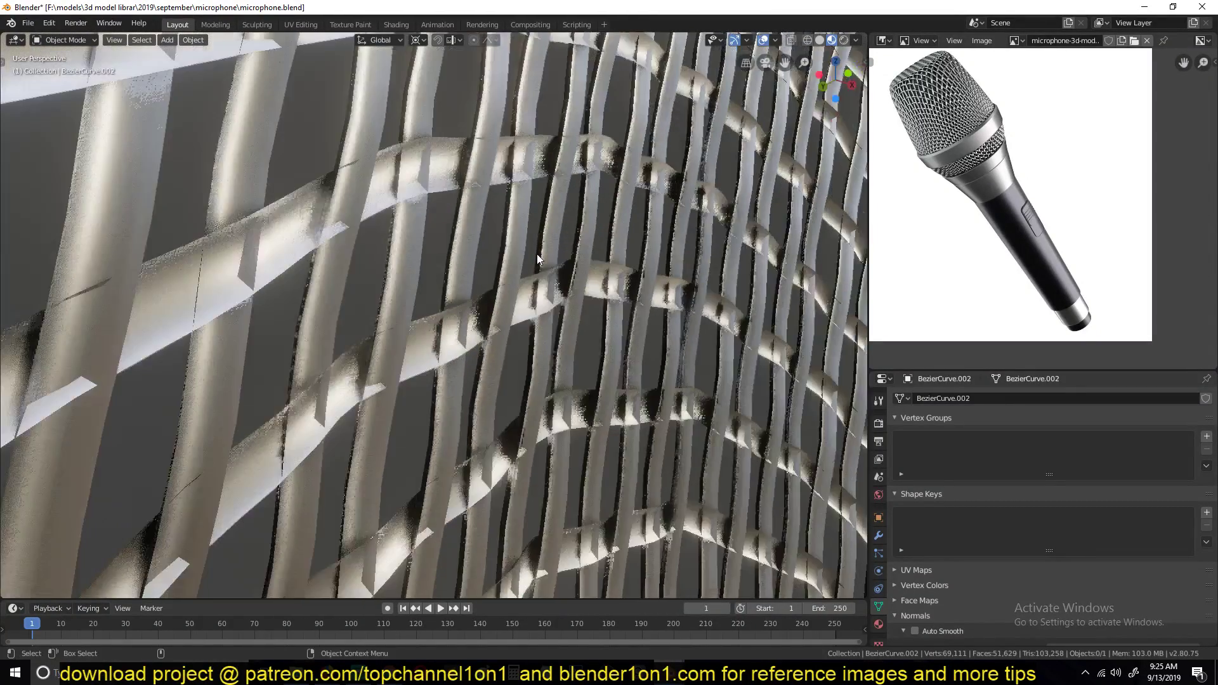
{"action": "scroll", "coordinate": [537, 254], "scroll_direction": "down", "scroll_amount": 3}
{"action": "middle_click_drag", "start_coordinate": [409, 233], "coordinate": [558, 209]}
{"action": "scroll", "coordinate": [527, 267], "scroll_direction": "down", "scroll_amount": 6}
{"action": "key", "text": "alt+h"}
{"action": "scroll", "coordinate": [527, 267], "scroll_direction": "down", "scroll_amount": 1, "text": "alt"}
{"action": "scroll", "coordinate": [526, 267], "scroll_direction": "down", "scroll_amount": 3}
{"action": "key", "text": "alt+a"}
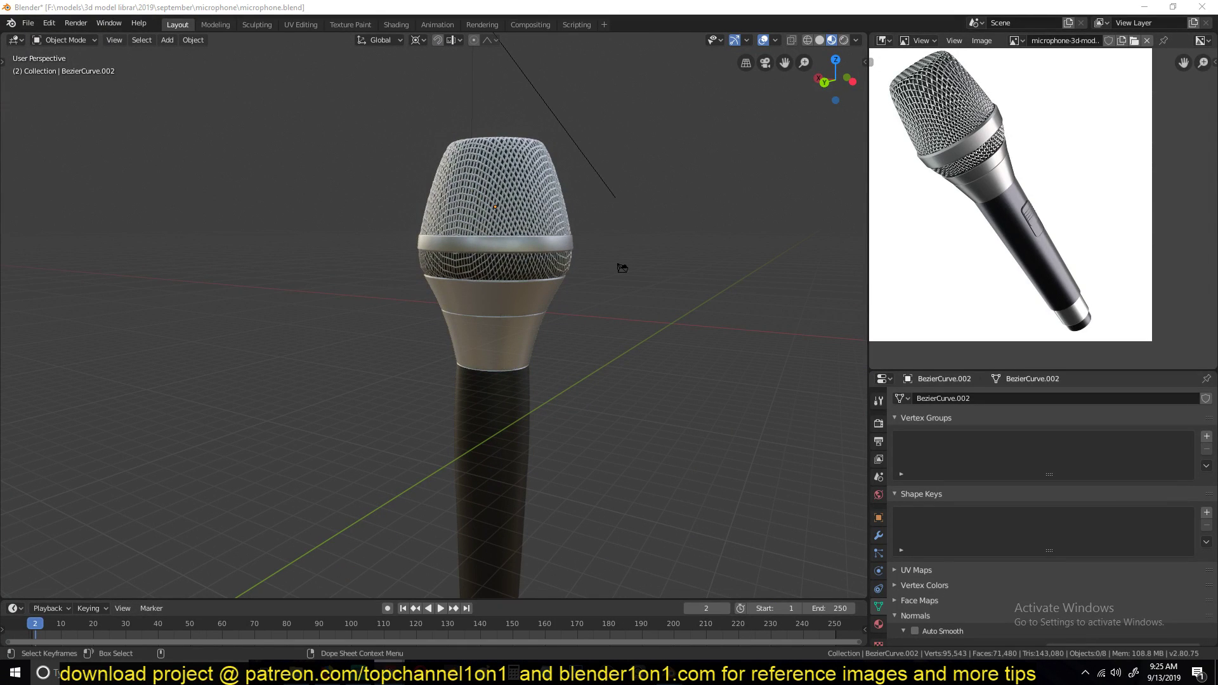
Check the YouTube channel's uploads in the browser, return to the Blender window with microphone.blend, and inspect the handle
{"action": "key", "text": "alt+Tab"}
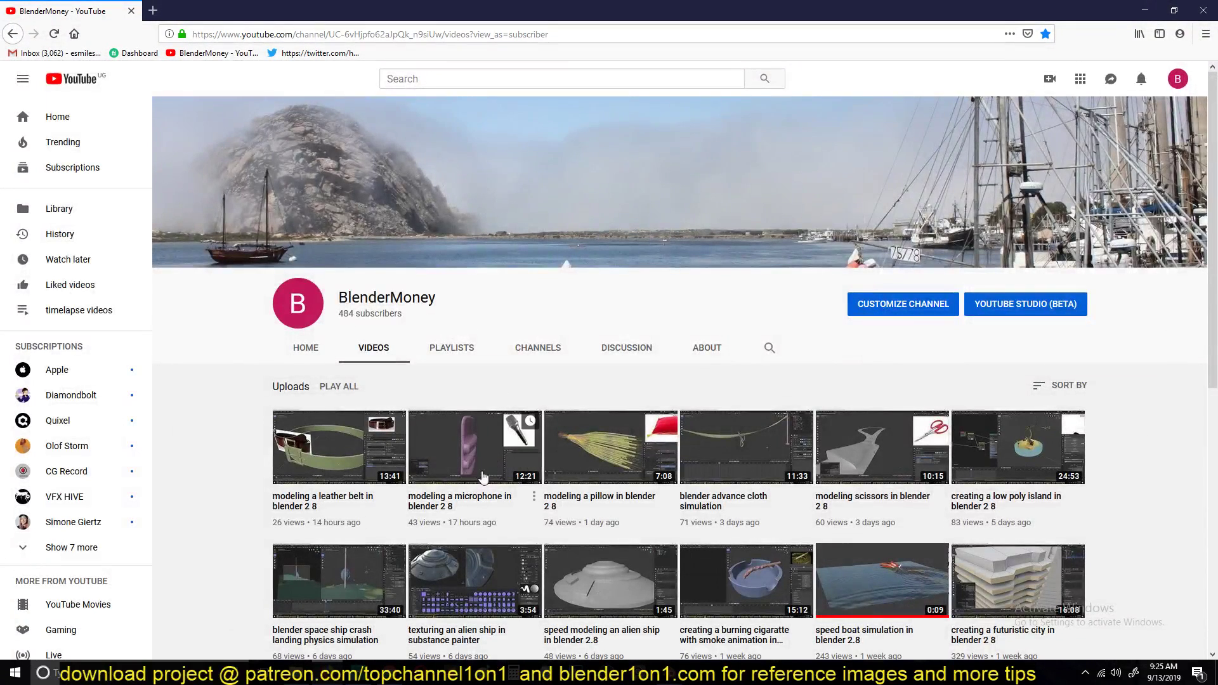
{"action": "mouse_move", "coordinate": [669, 674]}
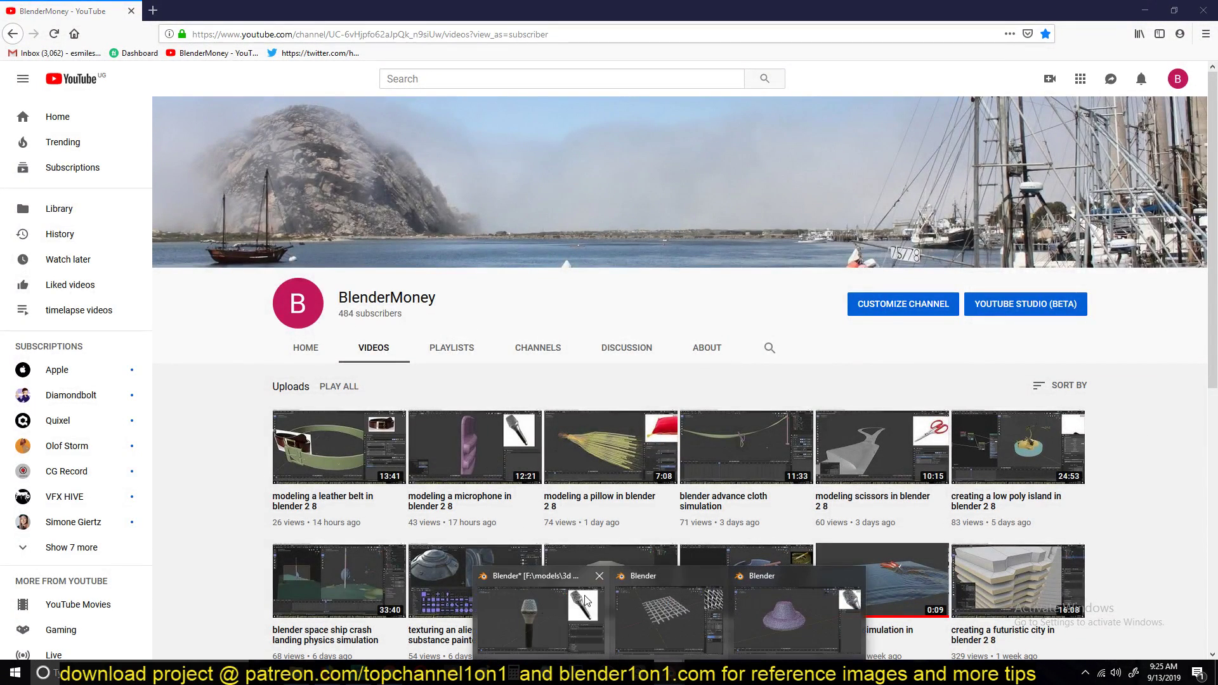
{"action": "left_click", "coordinate": [547, 619]}
{"action": "scroll", "coordinate": [372, 355], "scroll_direction": "up", "scroll_amount": 5}
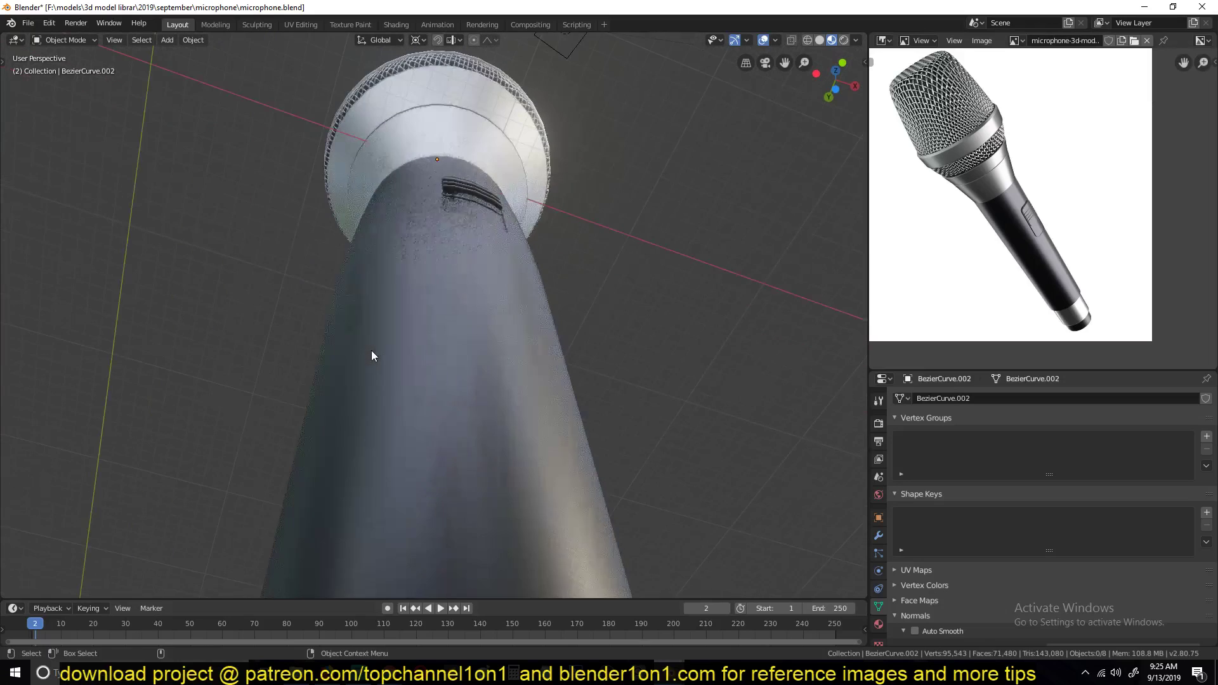